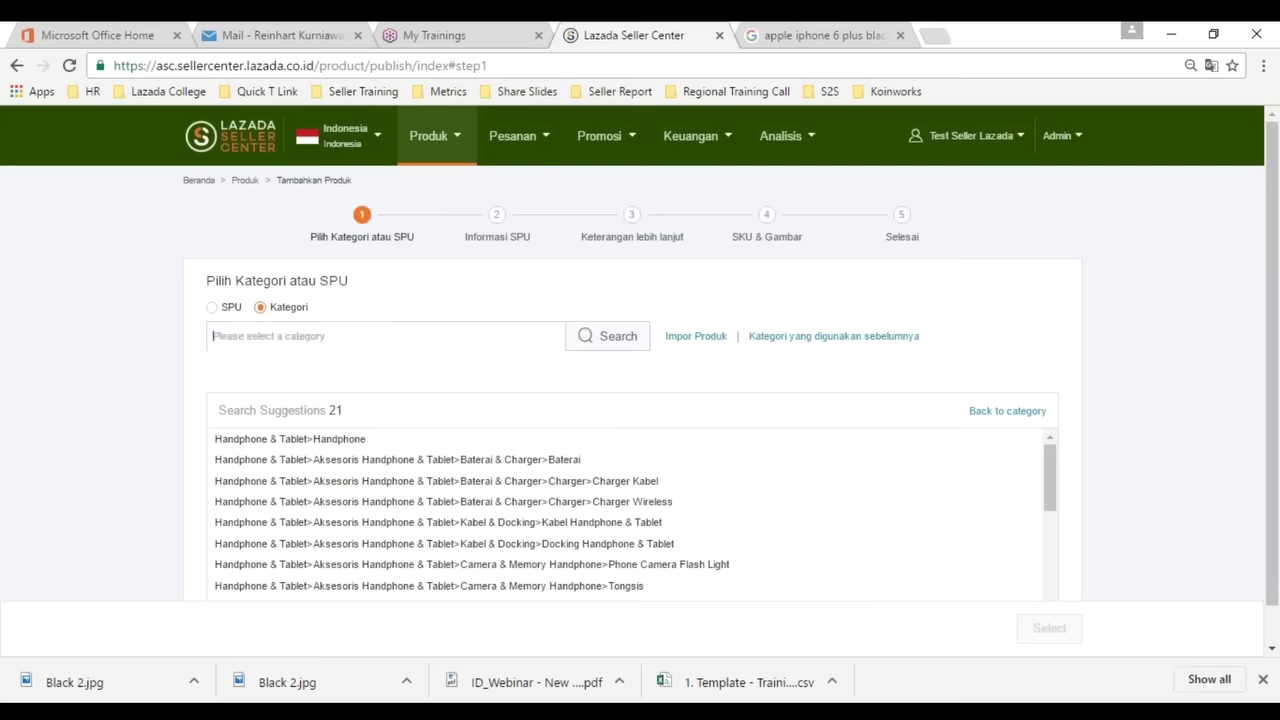
# - Choose the product category Handphone & Tablet > Handphone from the category list and confirm the selection
pyautogui.click(1000, 411)
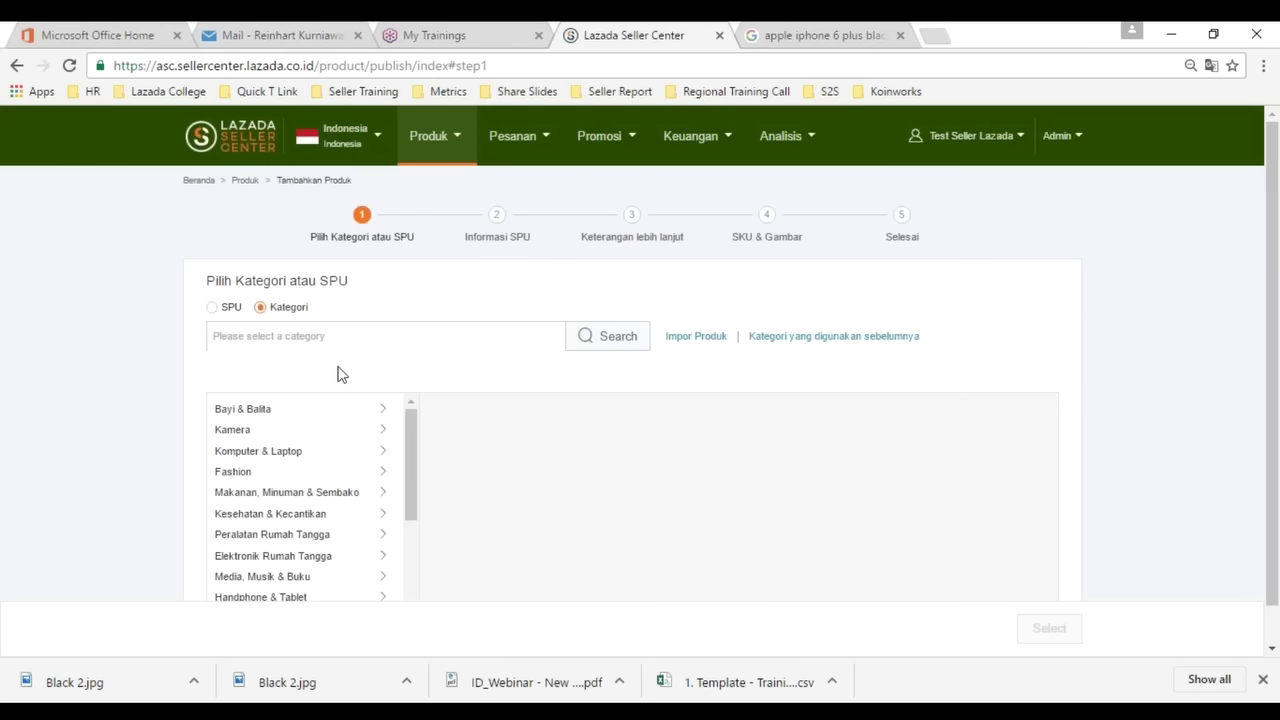
pyautogui.moveTo(405, 485); pyautogui.dragTo(405, 534)
pyautogui.click(274, 502)
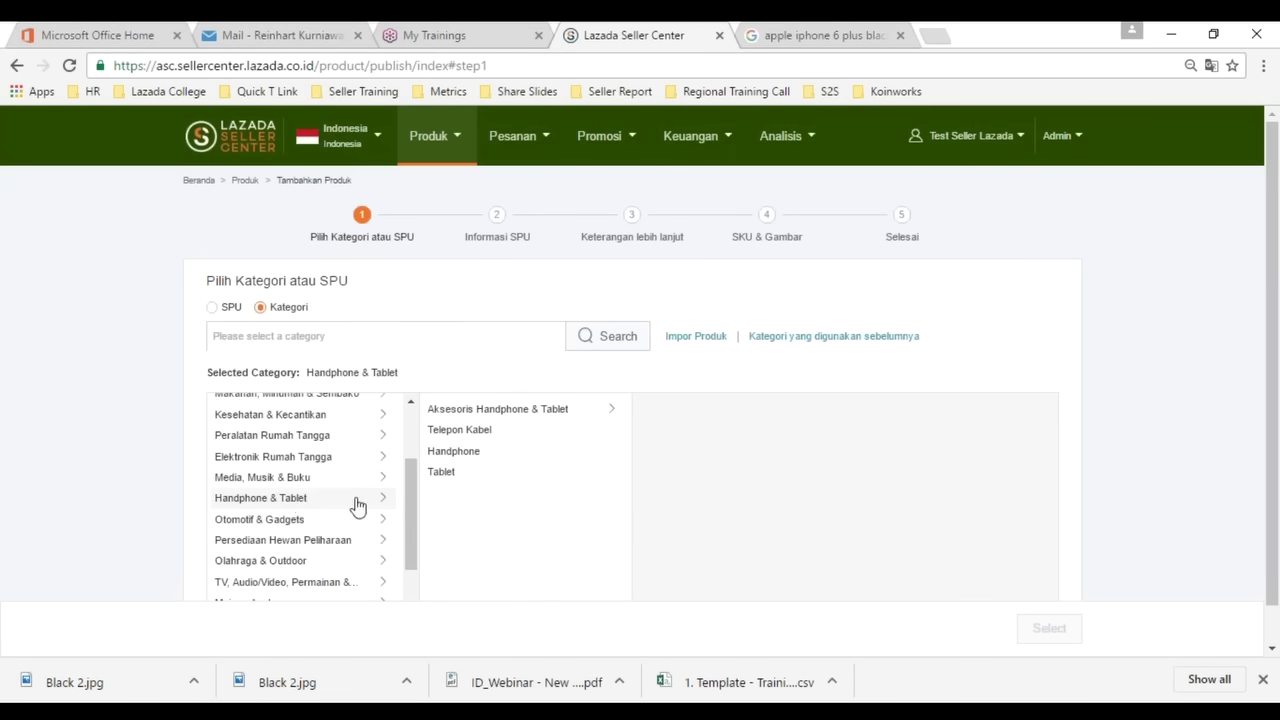
pyautogui.click(471, 455)
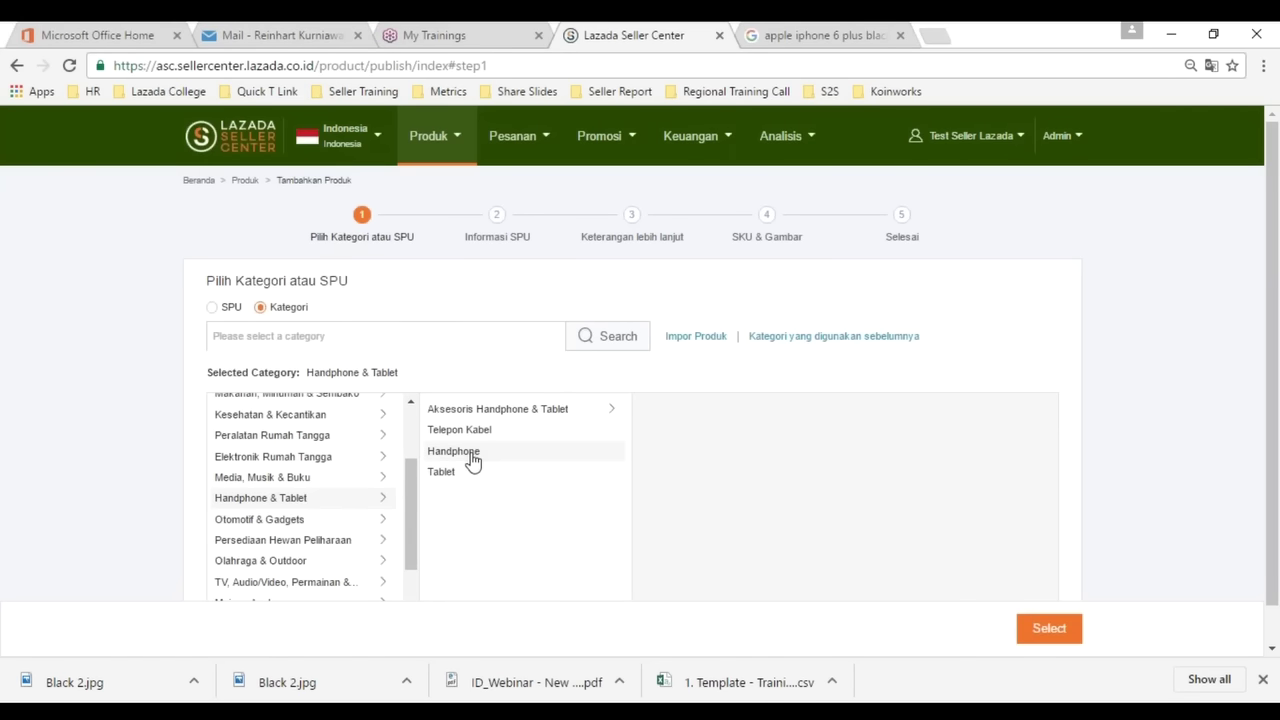
pyautogui.click(1044, 630)
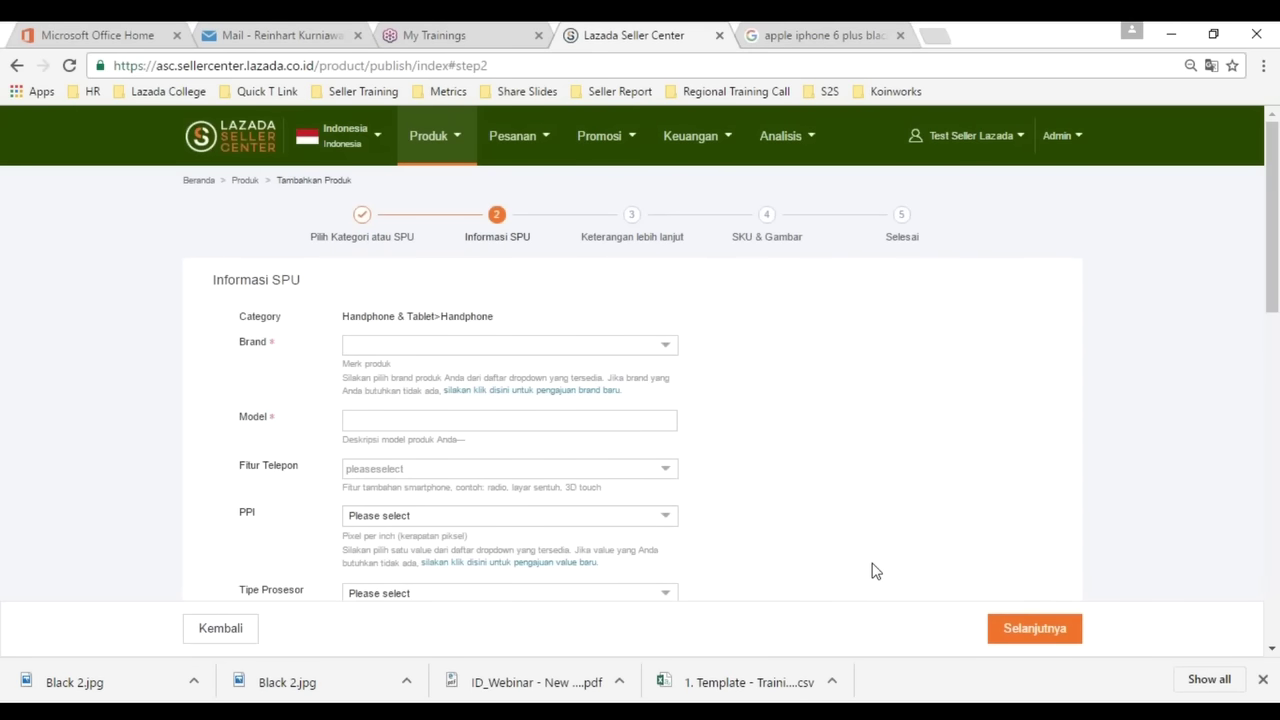
# - Set the product's brand to Apple and enter the model Iphone 6 Plus
pyautogui.click(436, 354)
pyautogui.write('Apple')
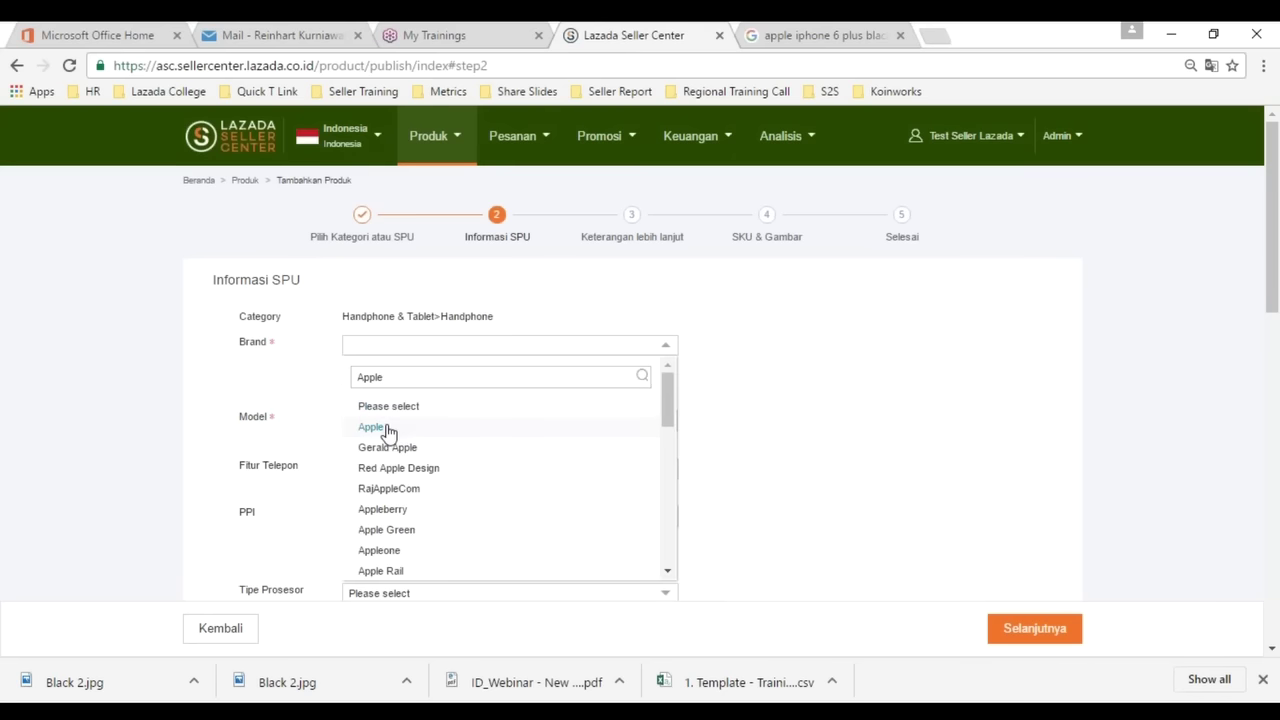
pyautogui.click(388, 432)
pyautogui.click(375, 423)
pyautogui.write('Iphone 6 Plus')
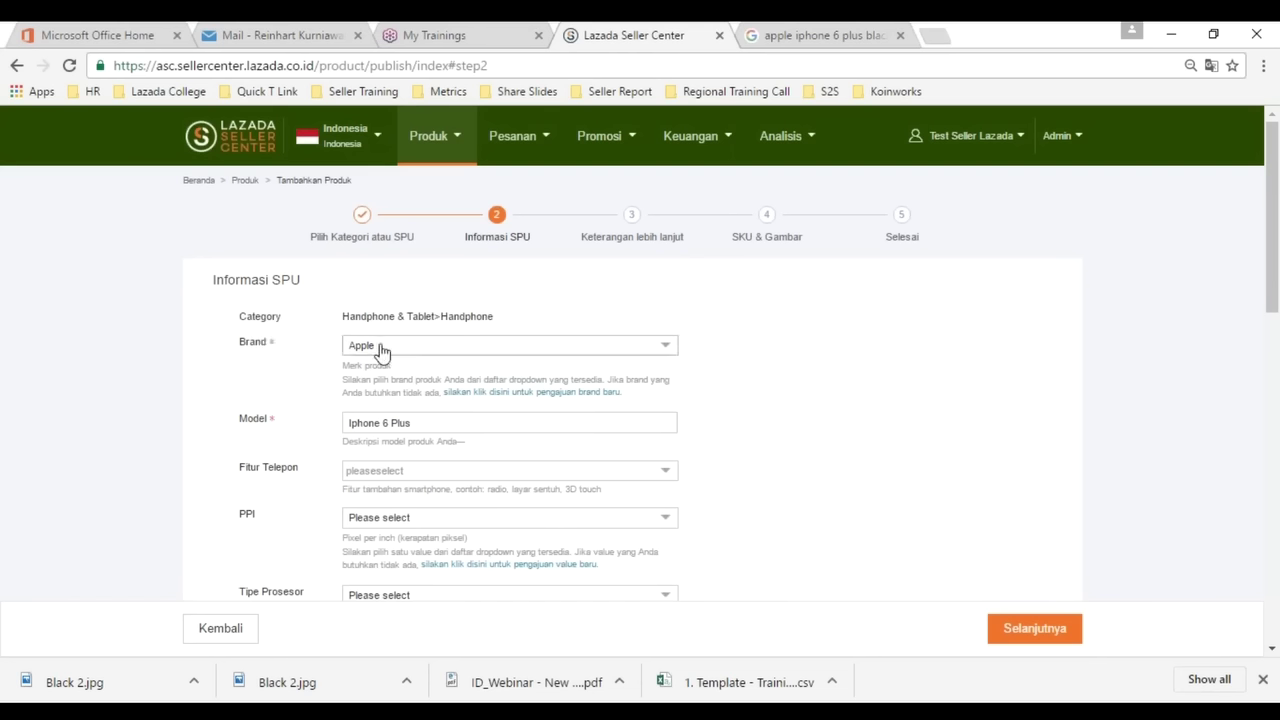
# - Enter a screen size of 5.5 inches, choose iOS as the operating system and proceed to the additional product details
pyautogui.scroll(-2, 430, 438)
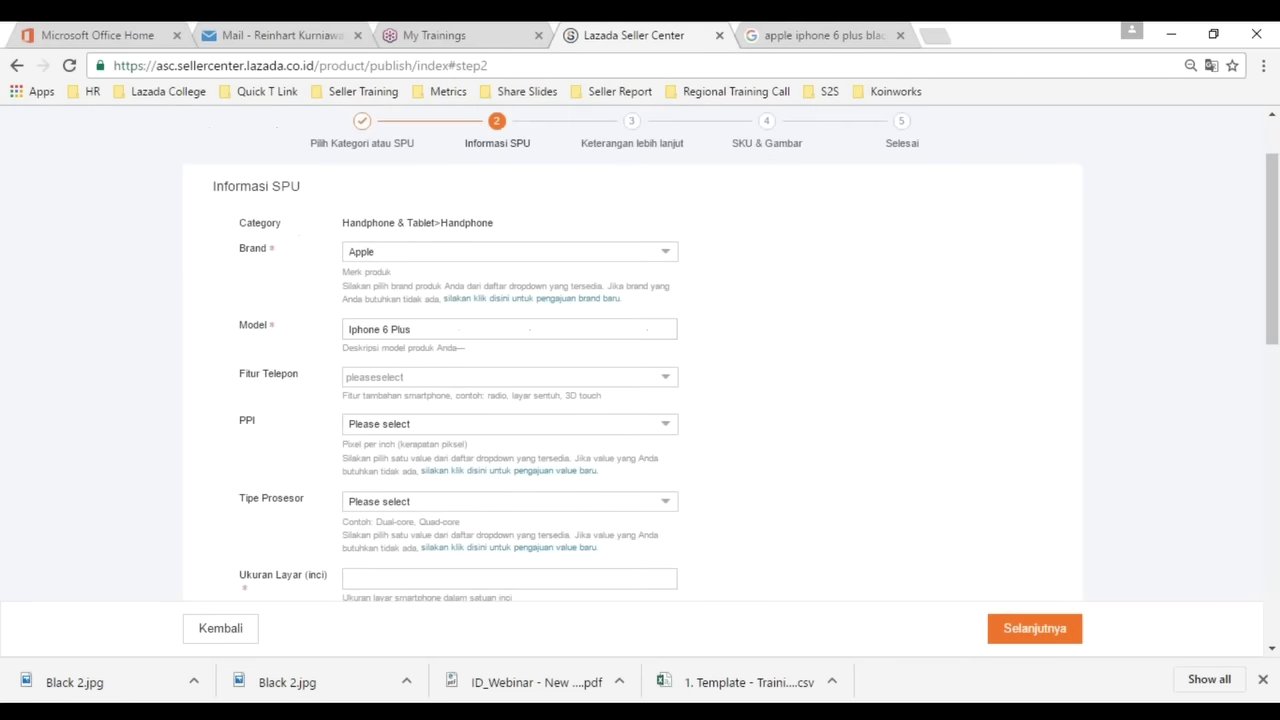
pyautogui.write('.5')
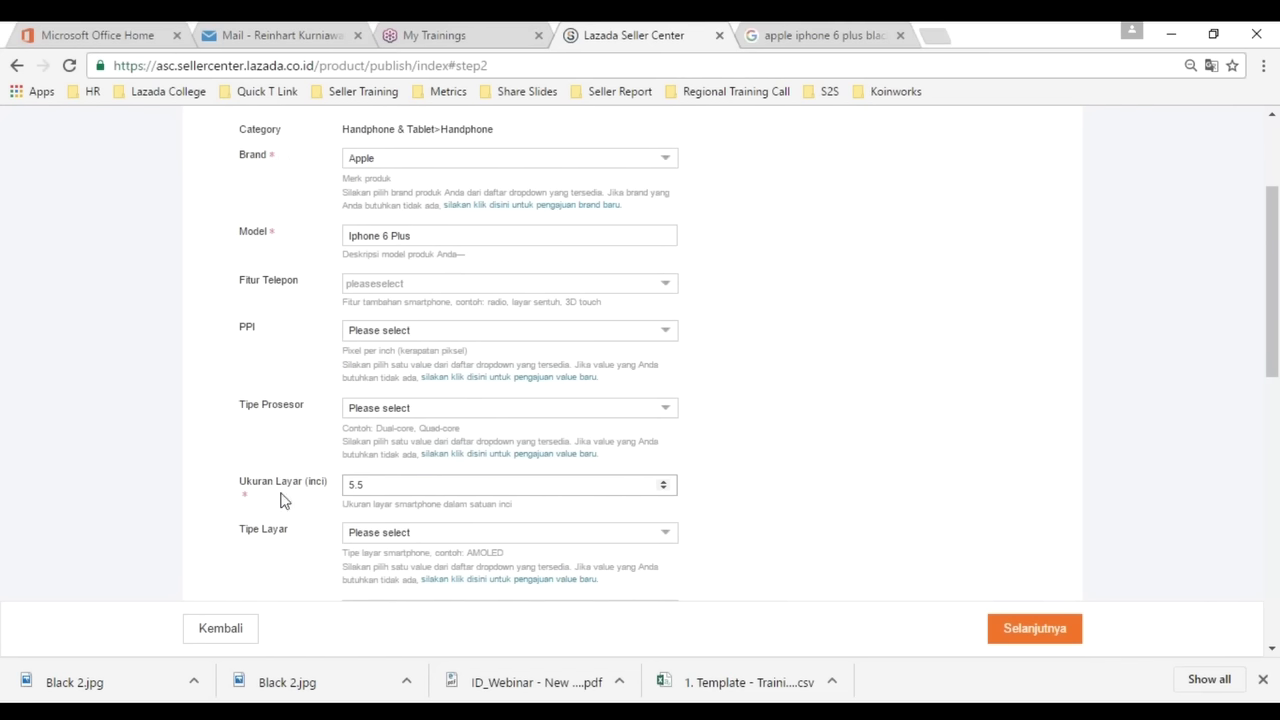
pyautogui.scroll(-2, 290, 473)
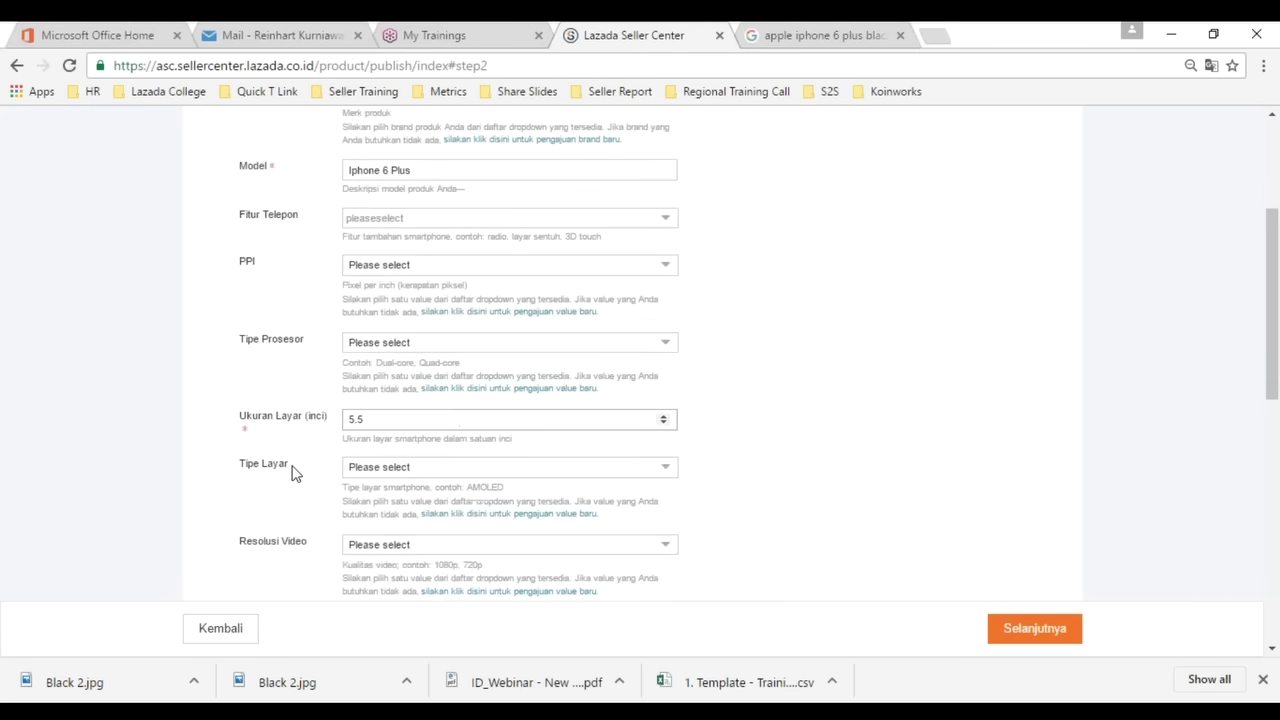
pyautogui.scroll(-2, 549, 462)
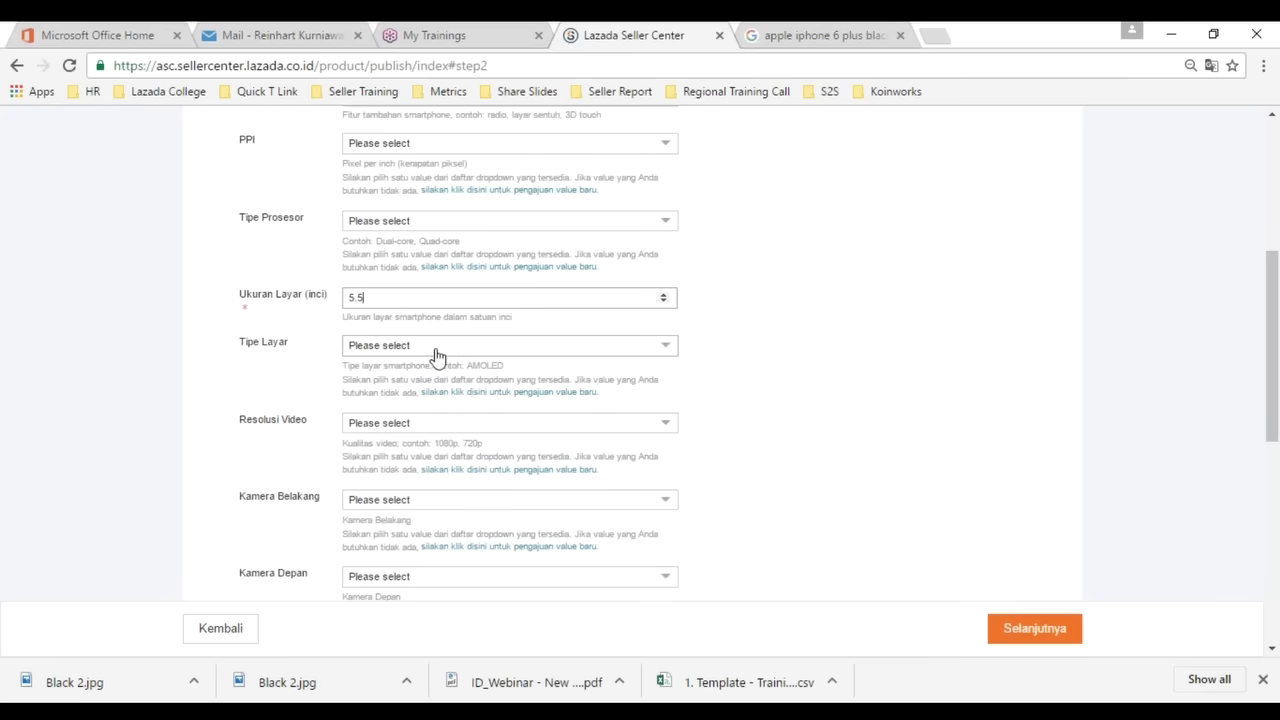
pyautogui.scroll(-2, 190, 368)
pyautogui.scroll(-5, 186, 368)
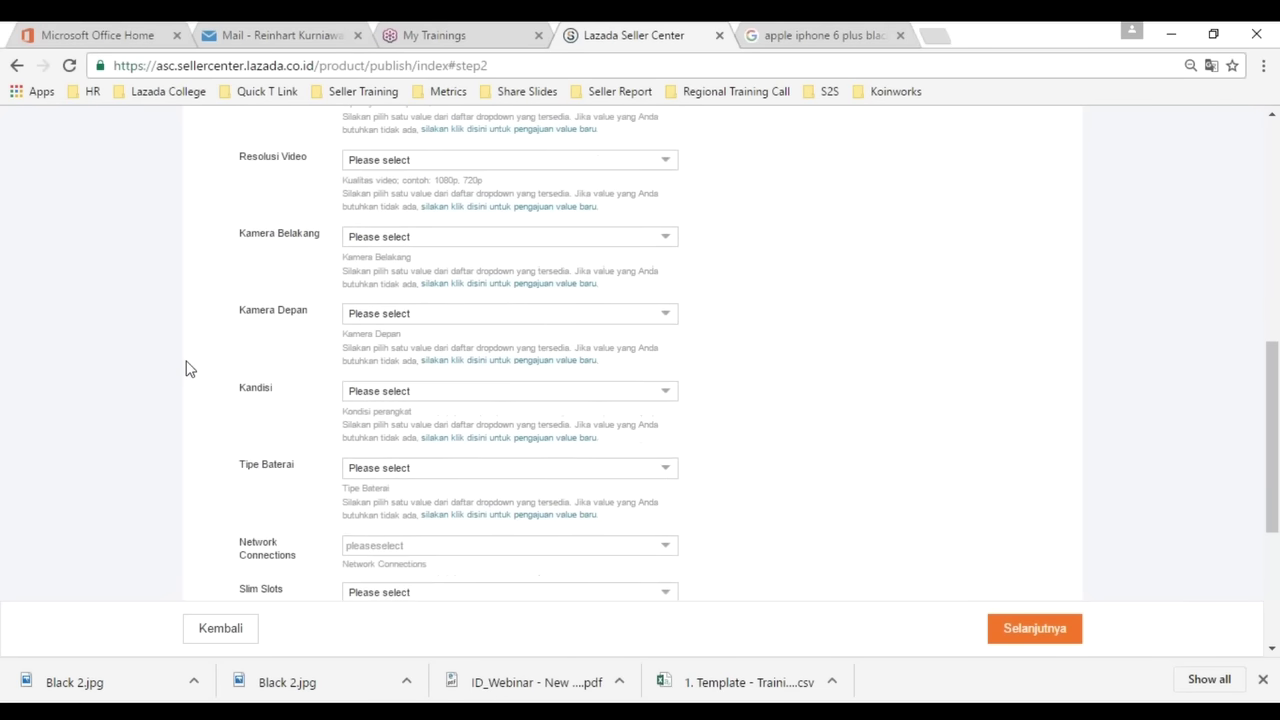
pyautogui.scroll(-4, 198, 369)
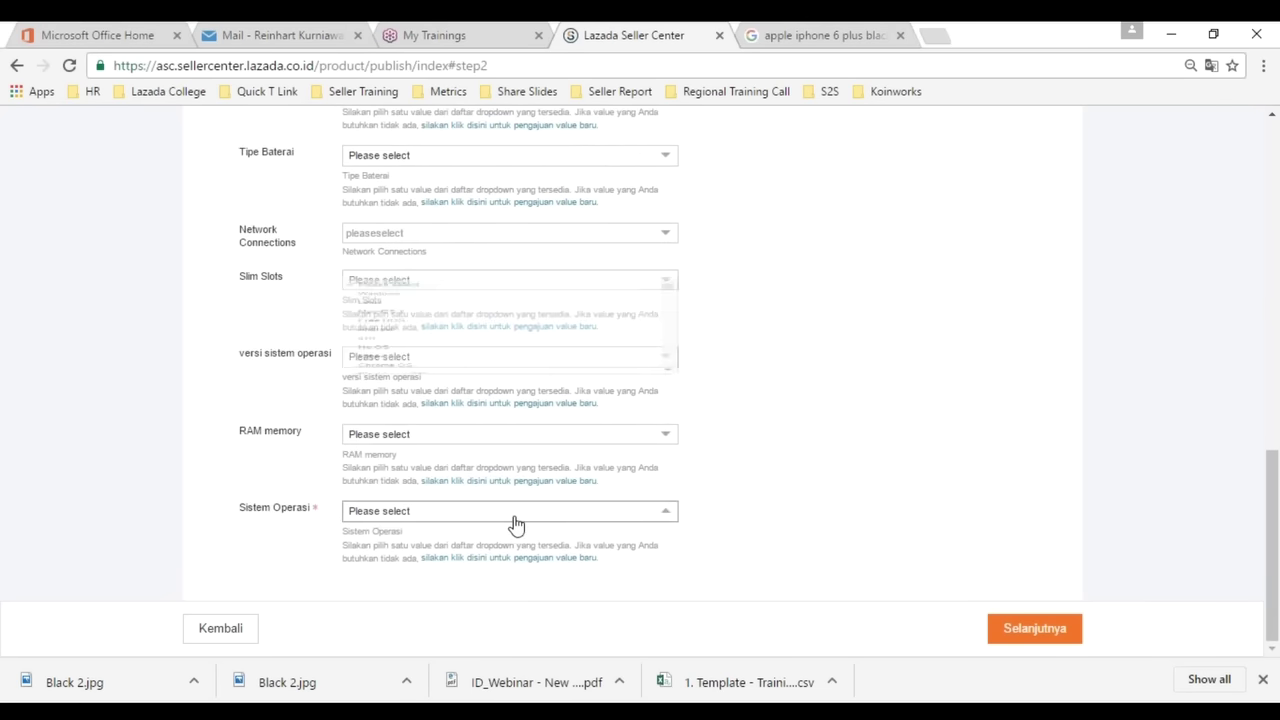
pyautogui.click(514, 514)
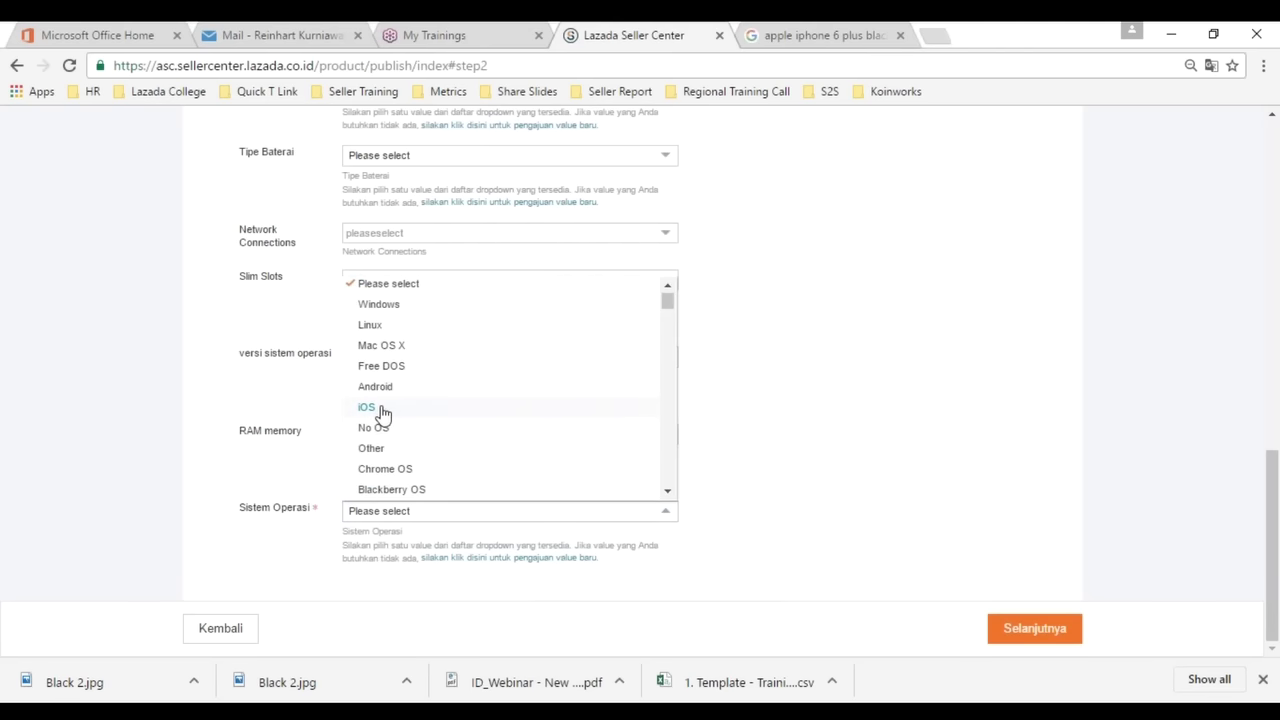
pyautogui.click(366, 407)
pyautogui.click(1034, 630)
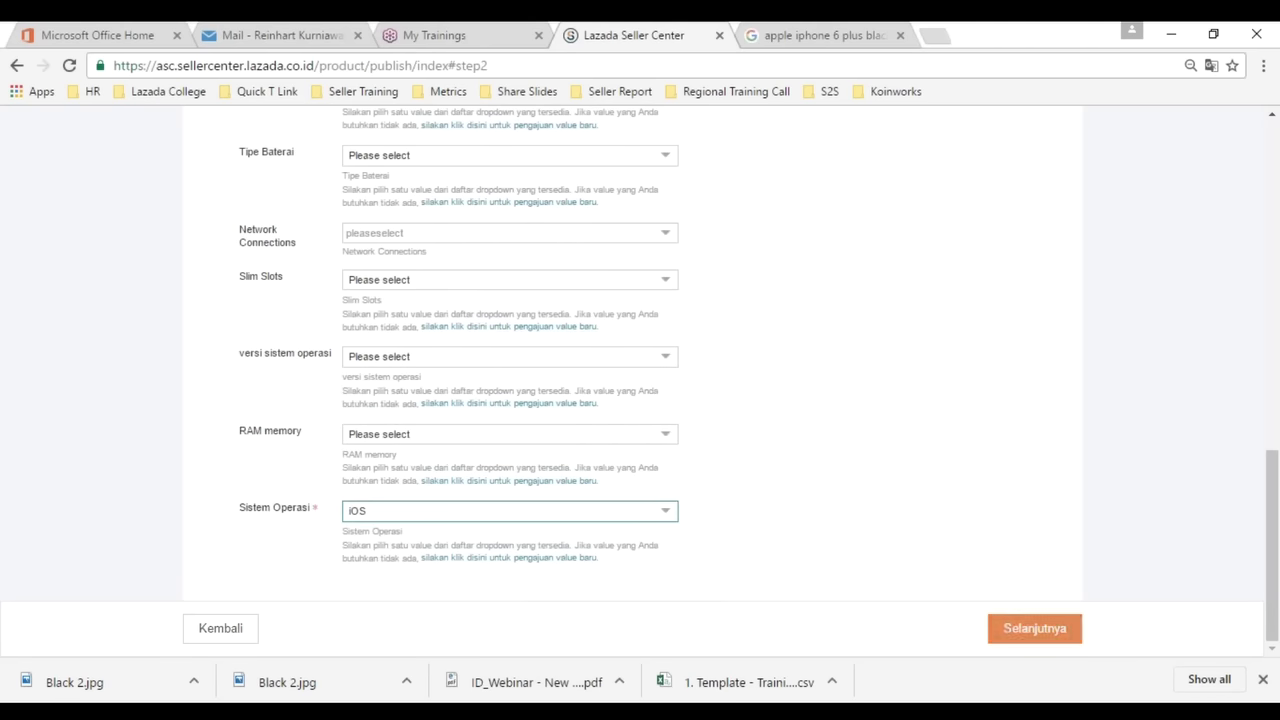
# - Set the warranty type to Garansi Lokal and the warranty period to 1 Tahun
pyautogui.scroll(10, 223, 443)
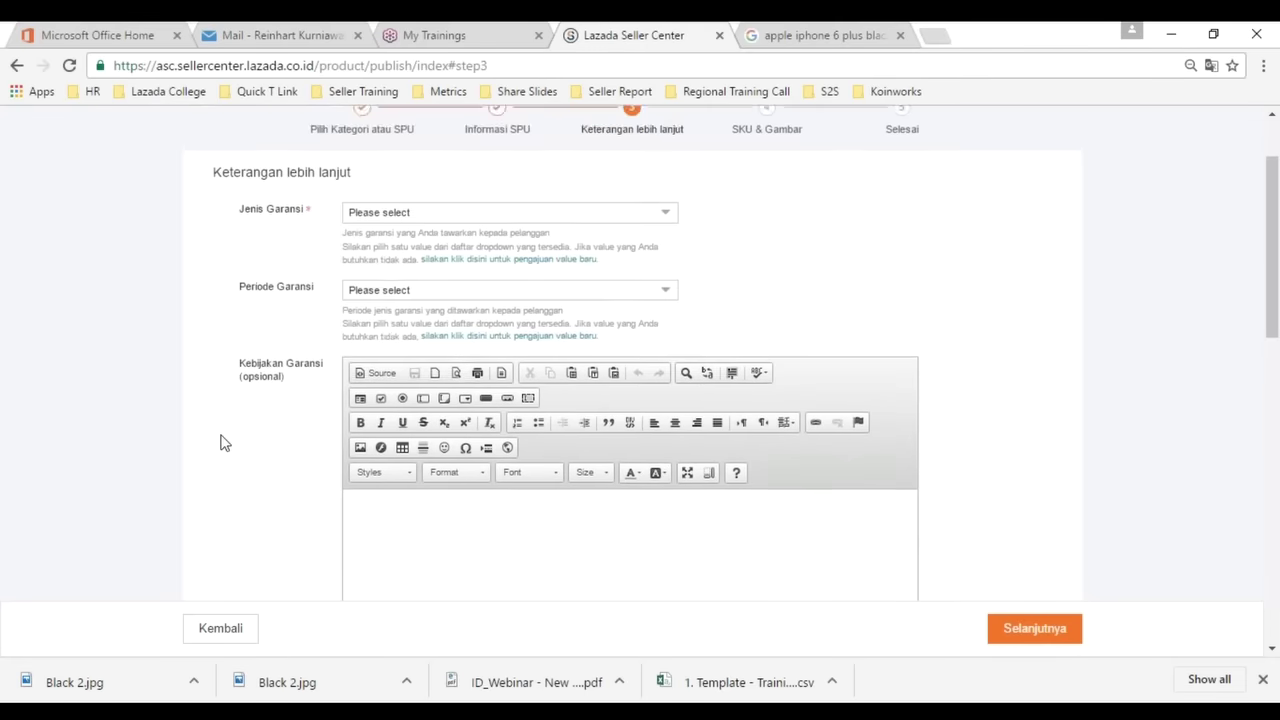
pyautogui.click(441, 333)
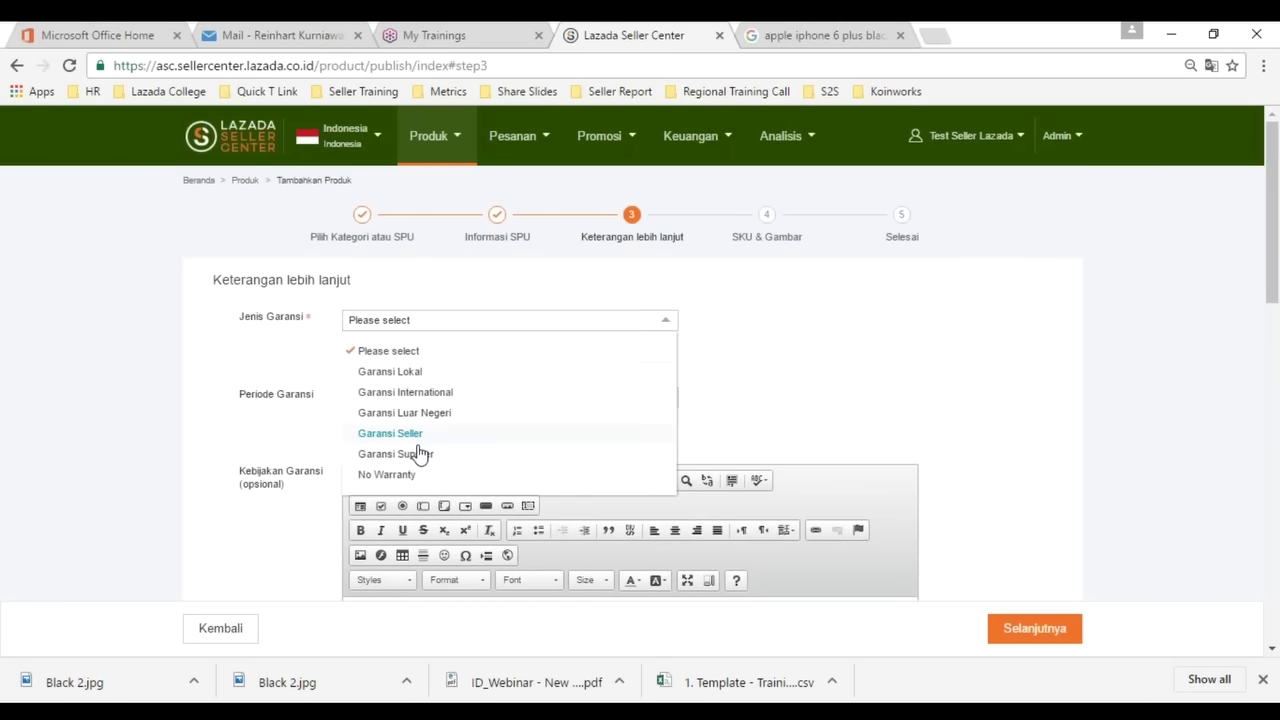
pyautogui.click(412, 480)
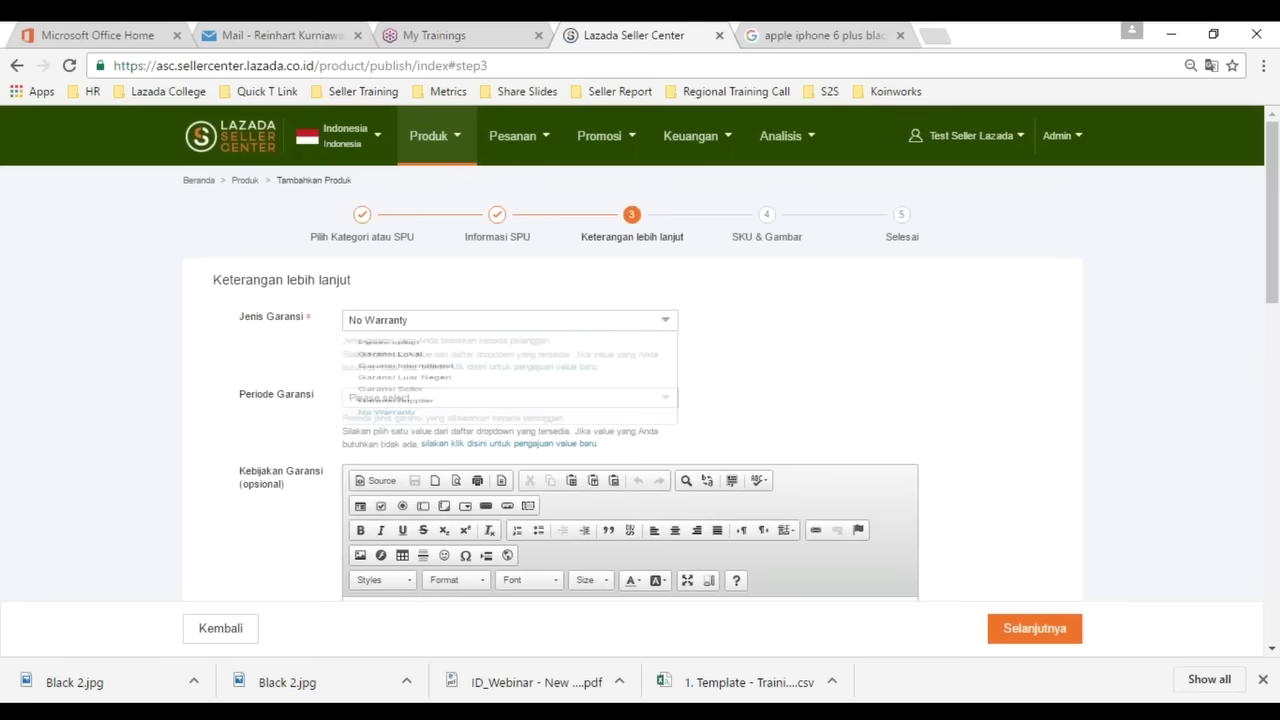
pyautogui.click(452, 325)
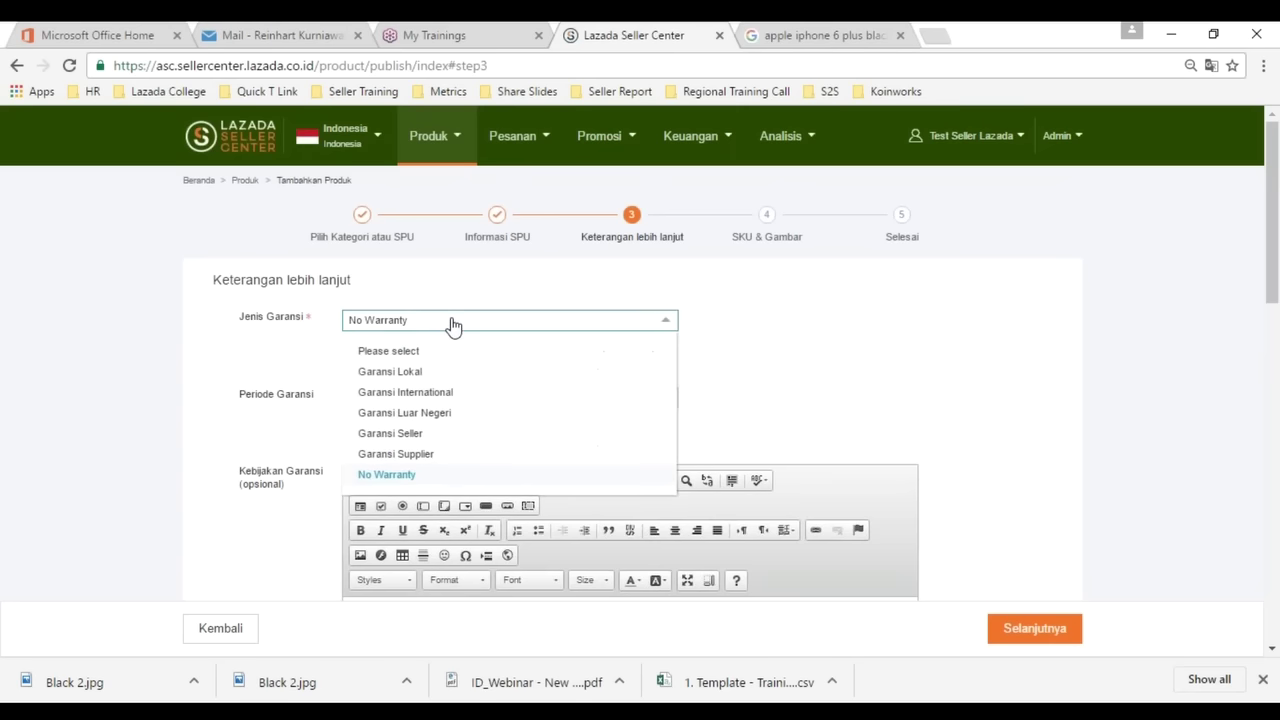
pyautogui.click(411, 375)
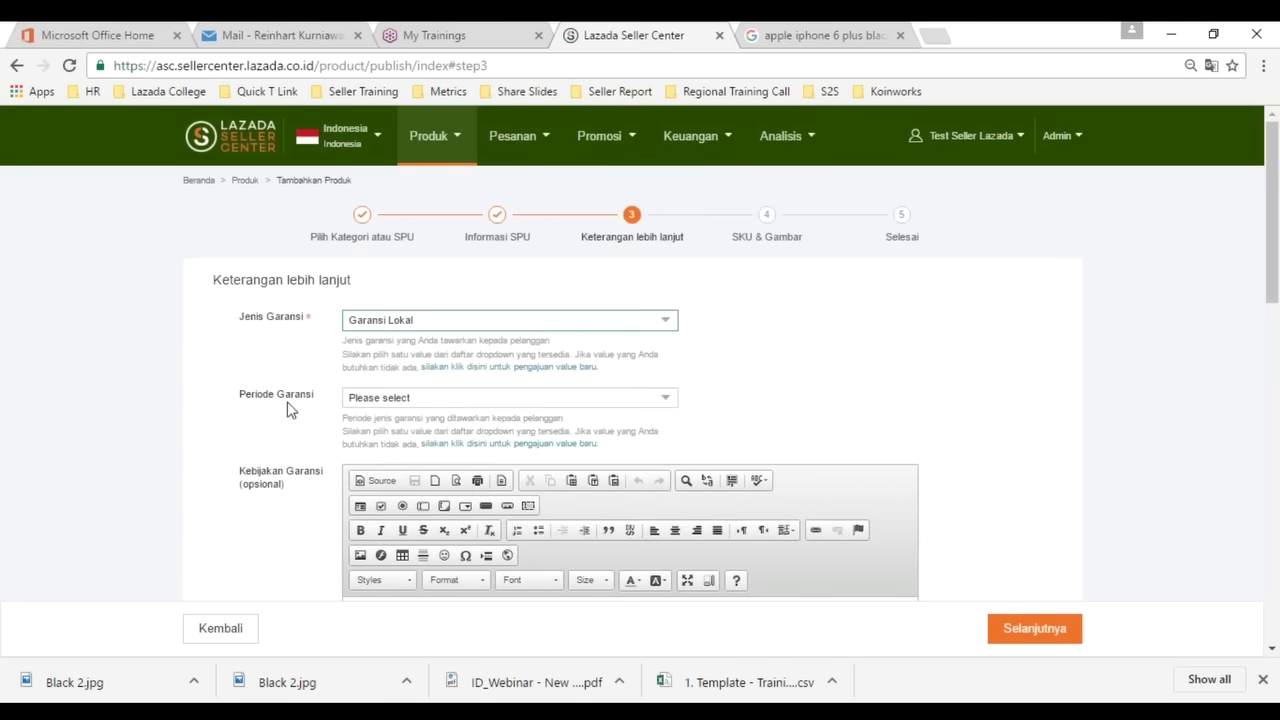
pyautogui.click(420, 400)
pyautogui.moveTo(666, 492); pyautogui.dragTo(664, 546)
pyautogui.click(494, 586)
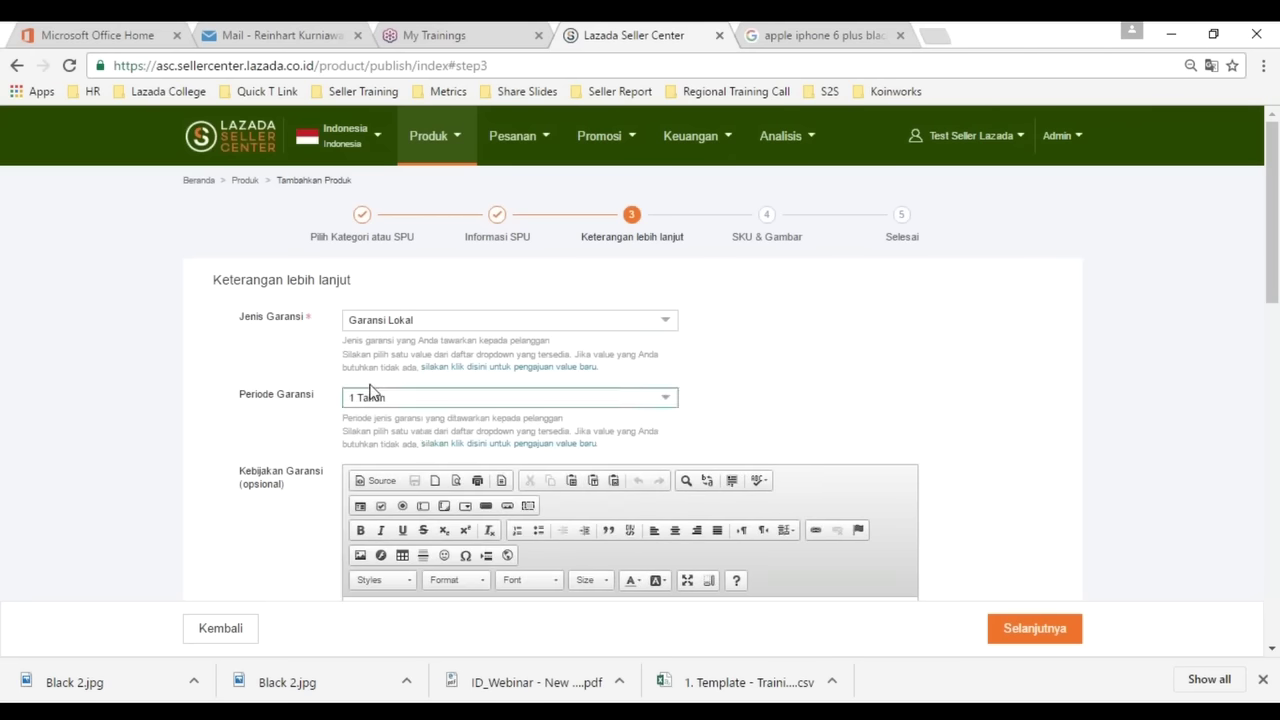
# - Enter Apple Iphone 6 Plus as the product name, leaving the optional warranty policy blank
pyautogui.scroll(-2, 182, 394)
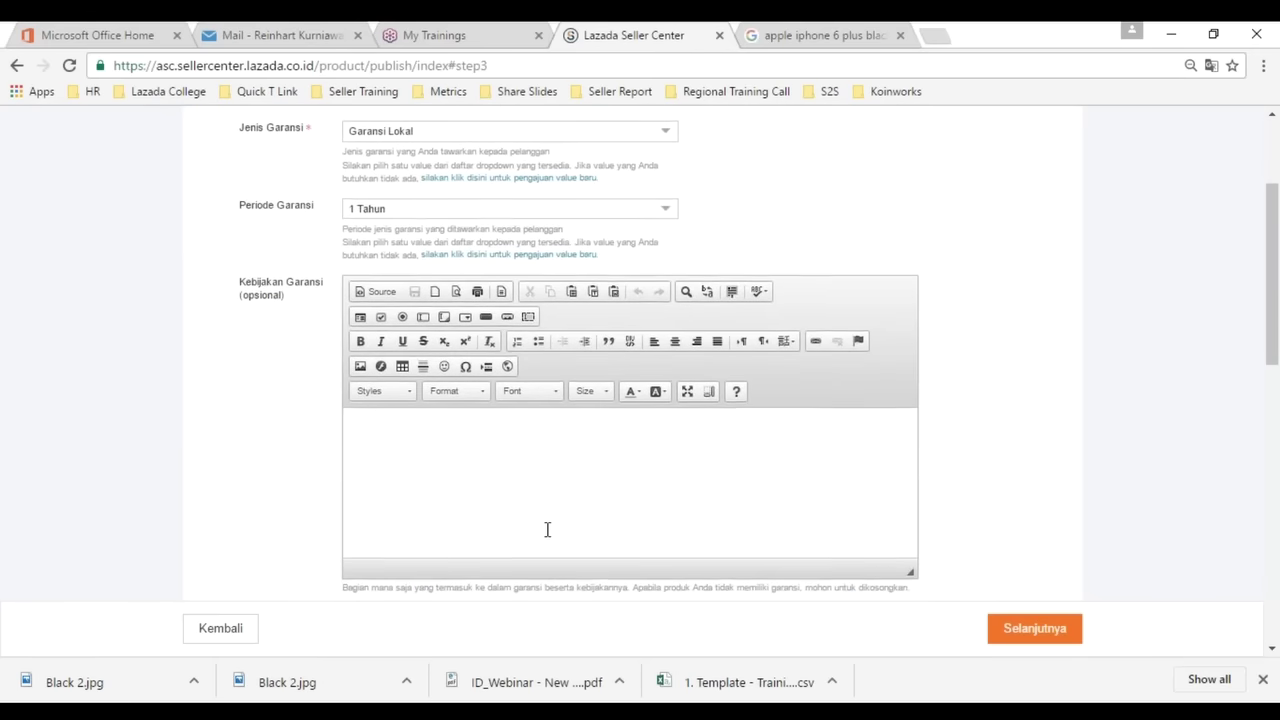
pyautogui.scroll(-3, 548, 529)
pyautogui.click(420, 338)
pyautogui.write('Apple')
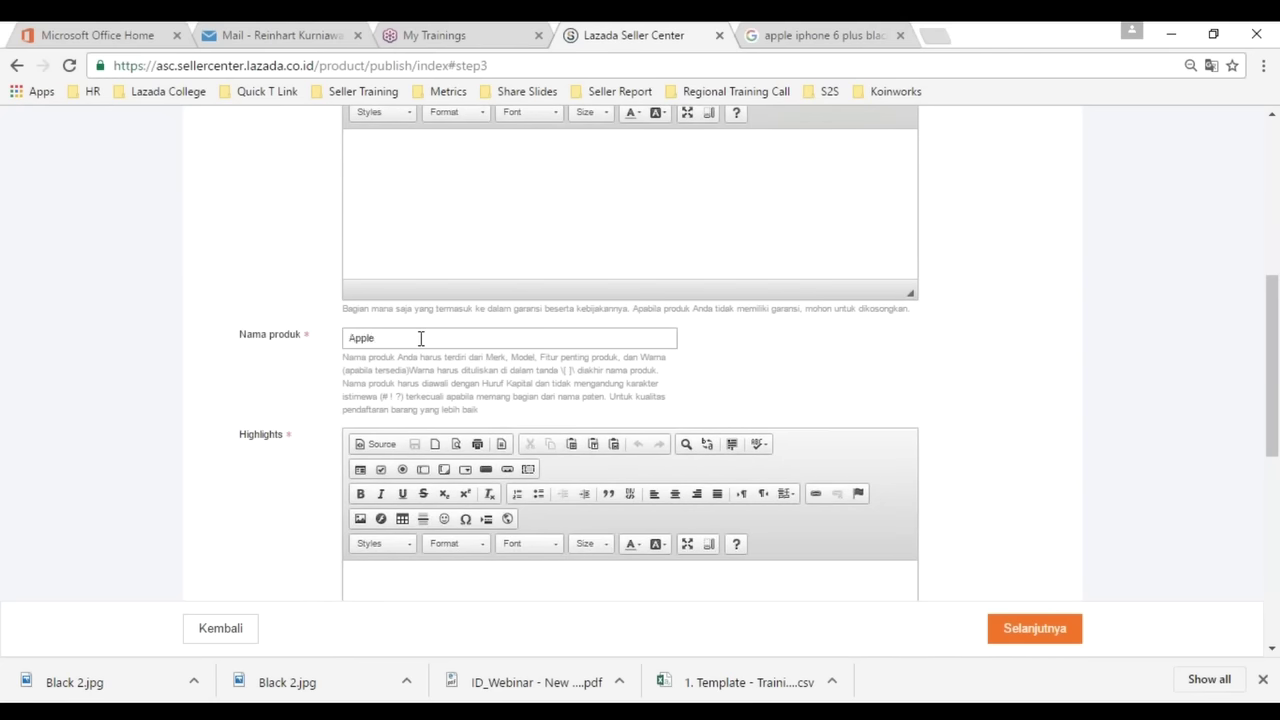
pyautogui.write(' Iphone 6 Plus')
pyautogui.click(177, 334)
pyautogui.click(351, 342)
pyautogui.write('- kuning')
pyautogui.press('BackSpace')
pyautogui.press('BackSpace')
pyautogui.press('BackSpace')
pyautogui.press('BackSpace')
pyautogui.press('BackSpace')
pyautogui.press('BackSpace')
pyautogui.press('BackSpace')
pyautogui.press('BackSpace')
pyautogui.press('BackSpace')
pyautogui.click(151, 414)
# - Enter the product highlights Kamera Tajam, Processor Cepat and Ringan dan Tahan Lama on separate lines
pyautogui.scroll(-2, 151, 414)
pyautogui.click(458, 401)
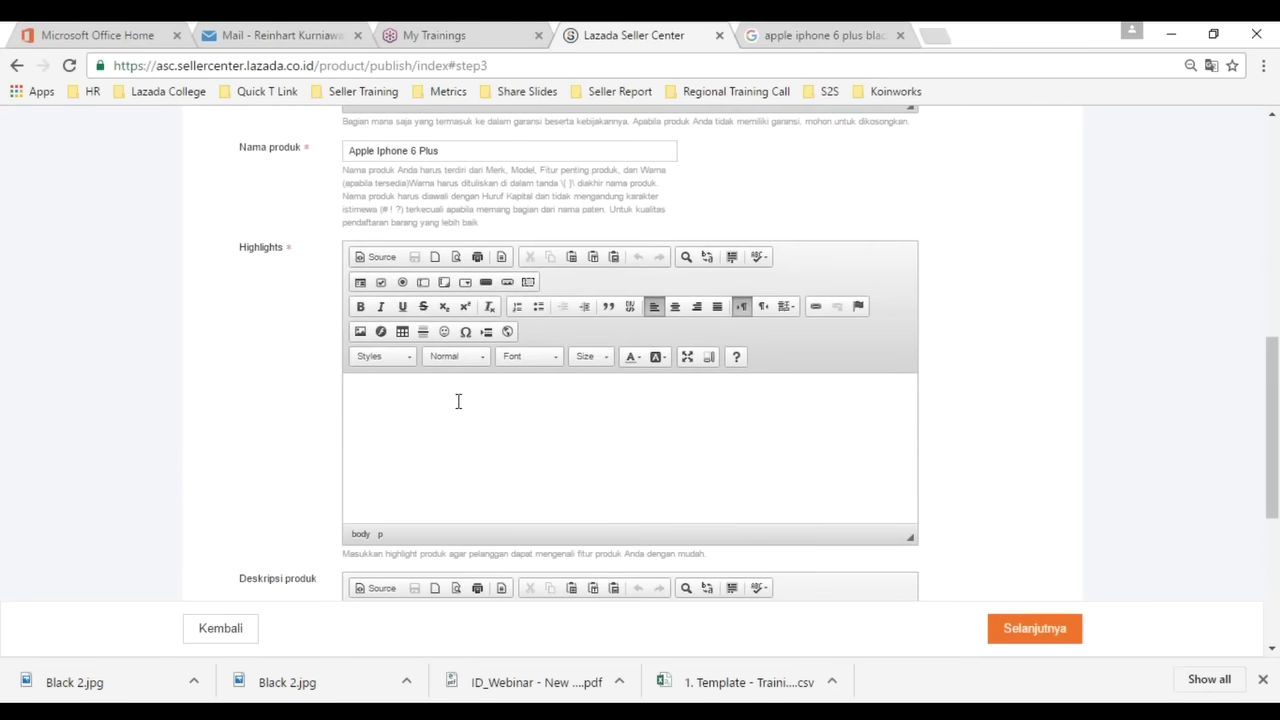
pyautogui.write('Kamera Tajam')
pyautogui.write('Processi')
pyautogui.write('Cepat')
pyautogui.press('Return')
pyautogui.write('Ringan ')
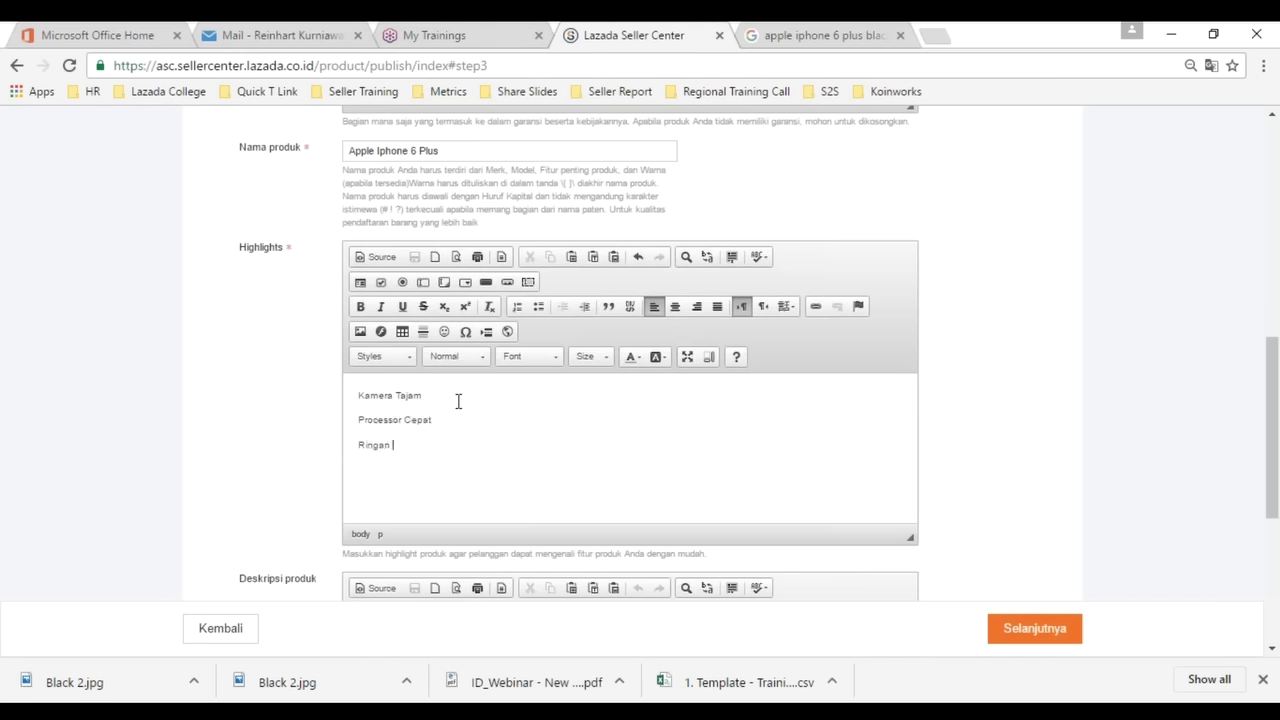
pyautogui.write('dan Tahan Lama')
# - Format the three product highlight lines as a bulleted list
pyautogui.moveTo(489, 451); pyautogui.dragTo(346, 397)
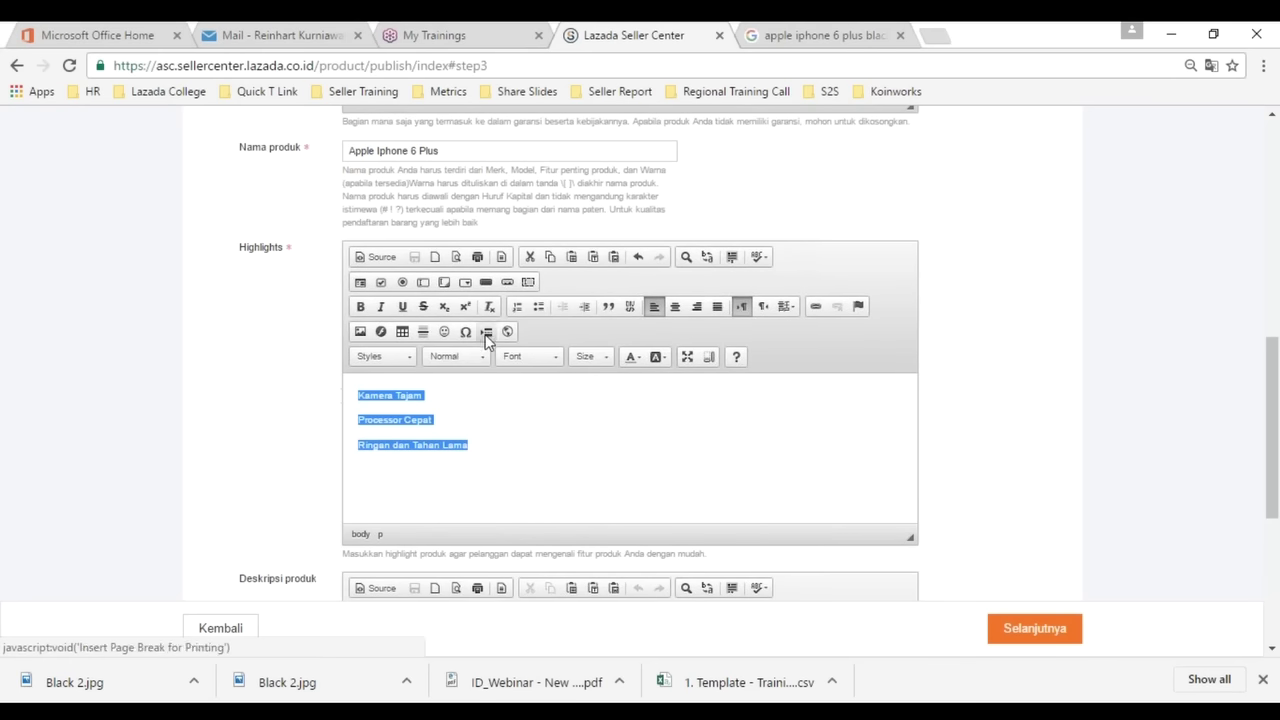
pyautogui.click(540, 308)
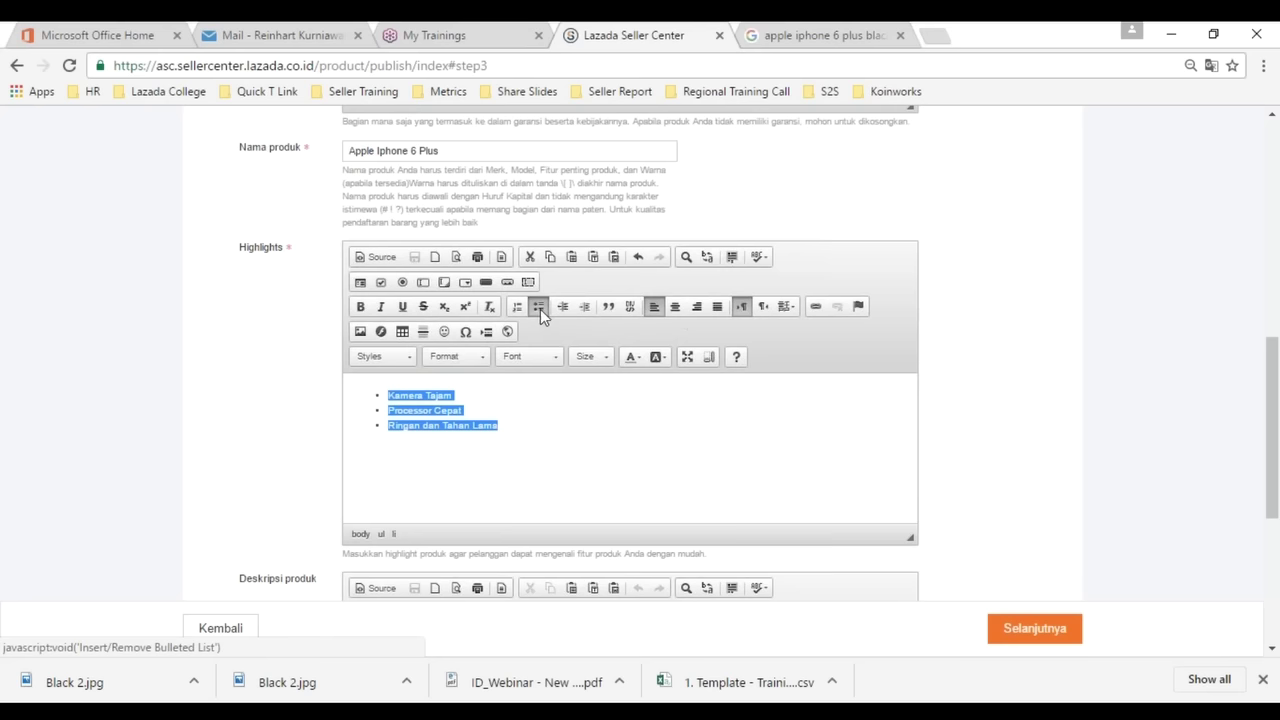
pyautogui.click(467, 396)
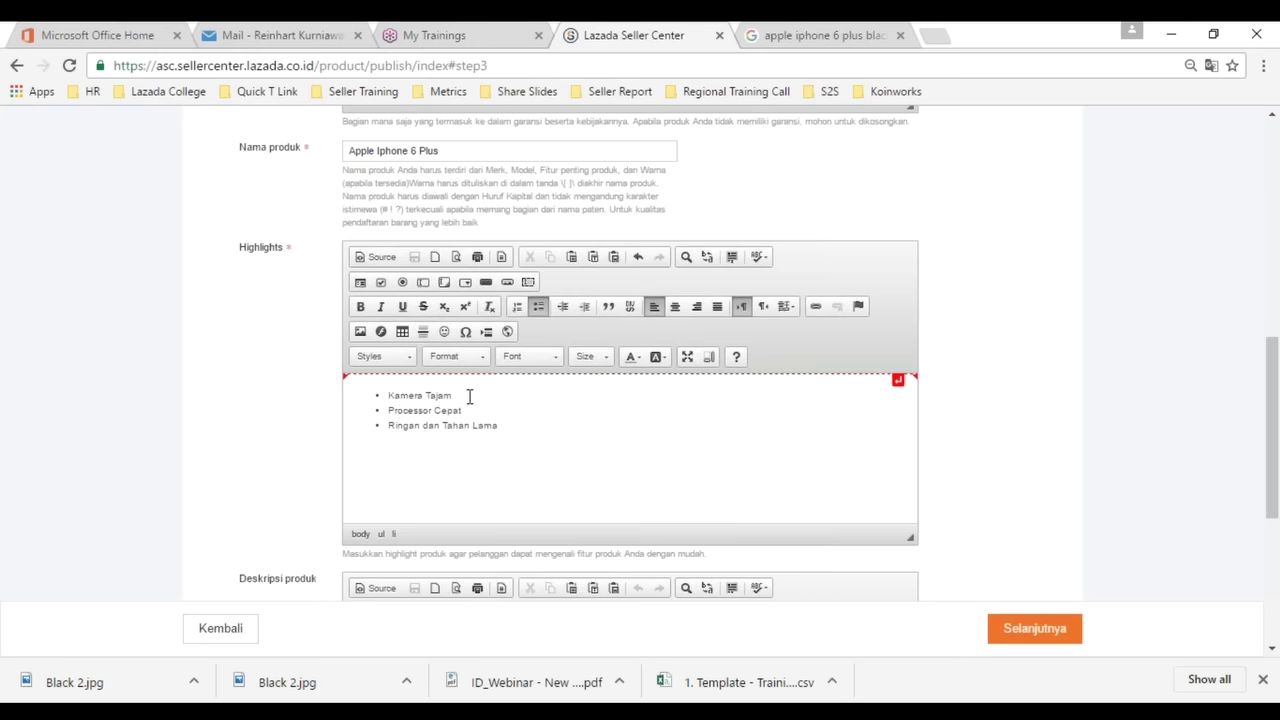
pyautogui.moveTo(498, 426); pyautogui.dragTo(388, 395)
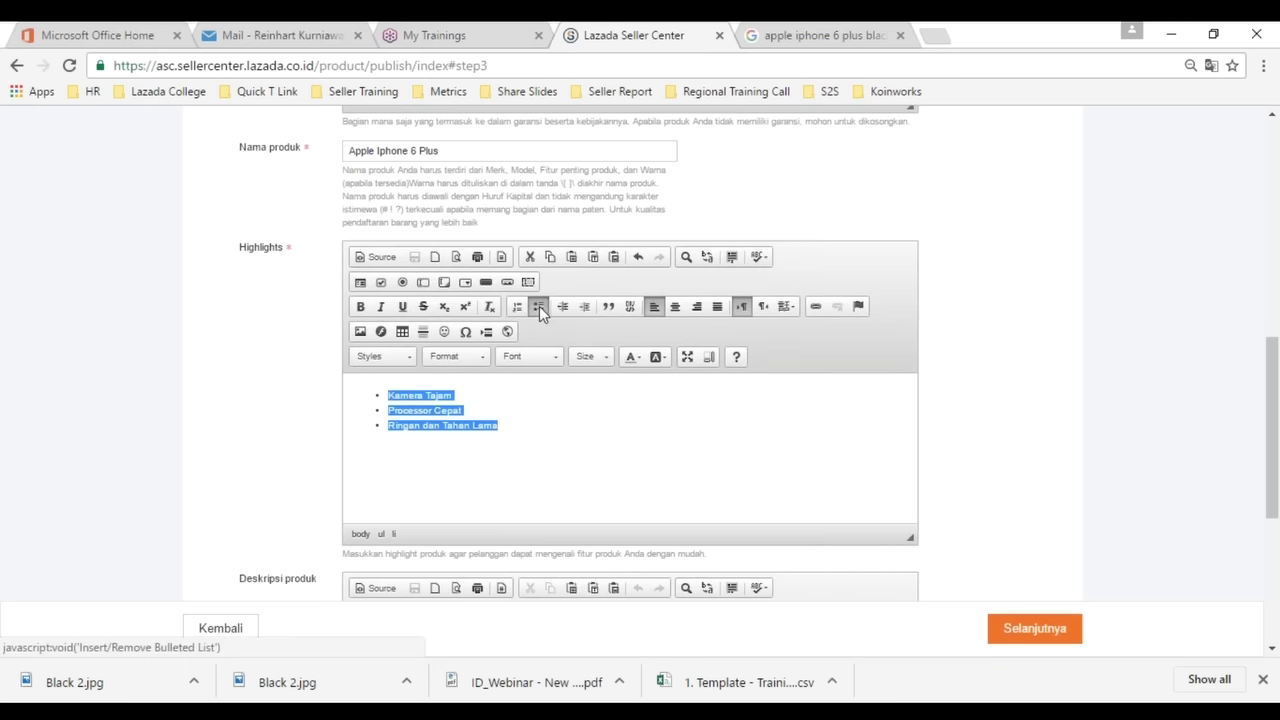
# - Copy the prepared iPhone description from Notepad and paste it into the product description
pyautogui.scroll(-4, 490, 365)
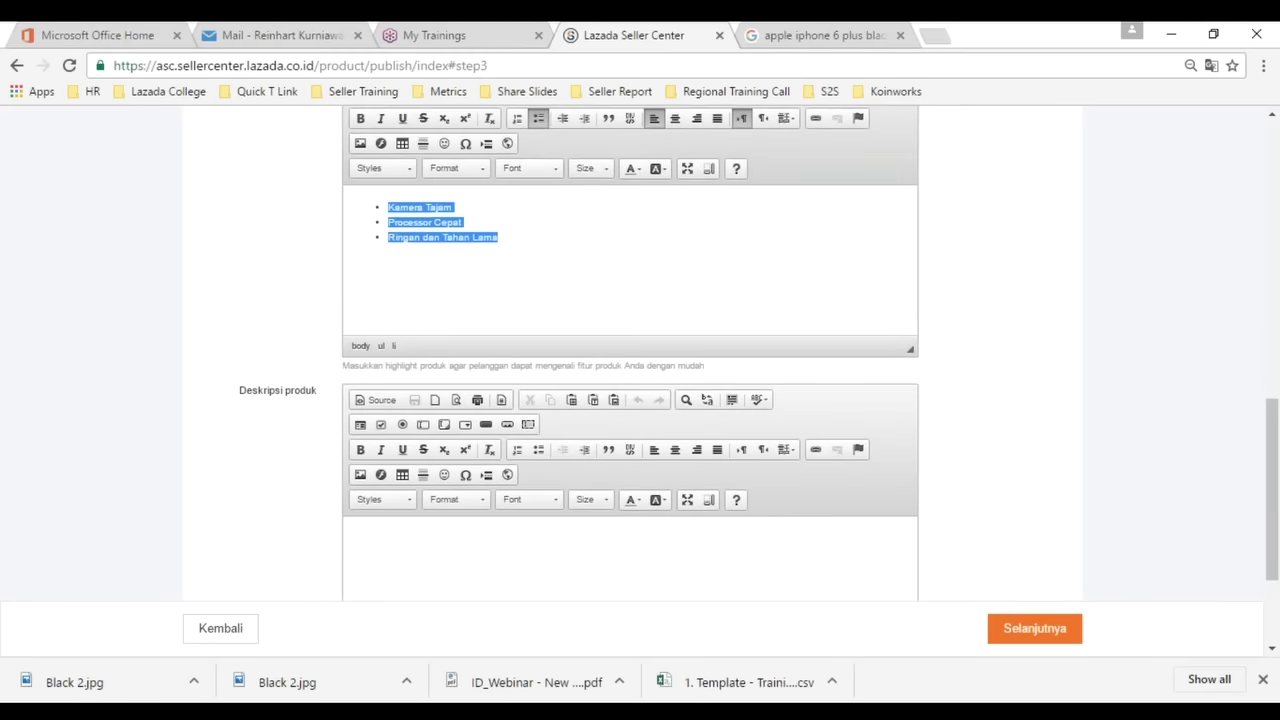
pyautogui.click(463, 363)
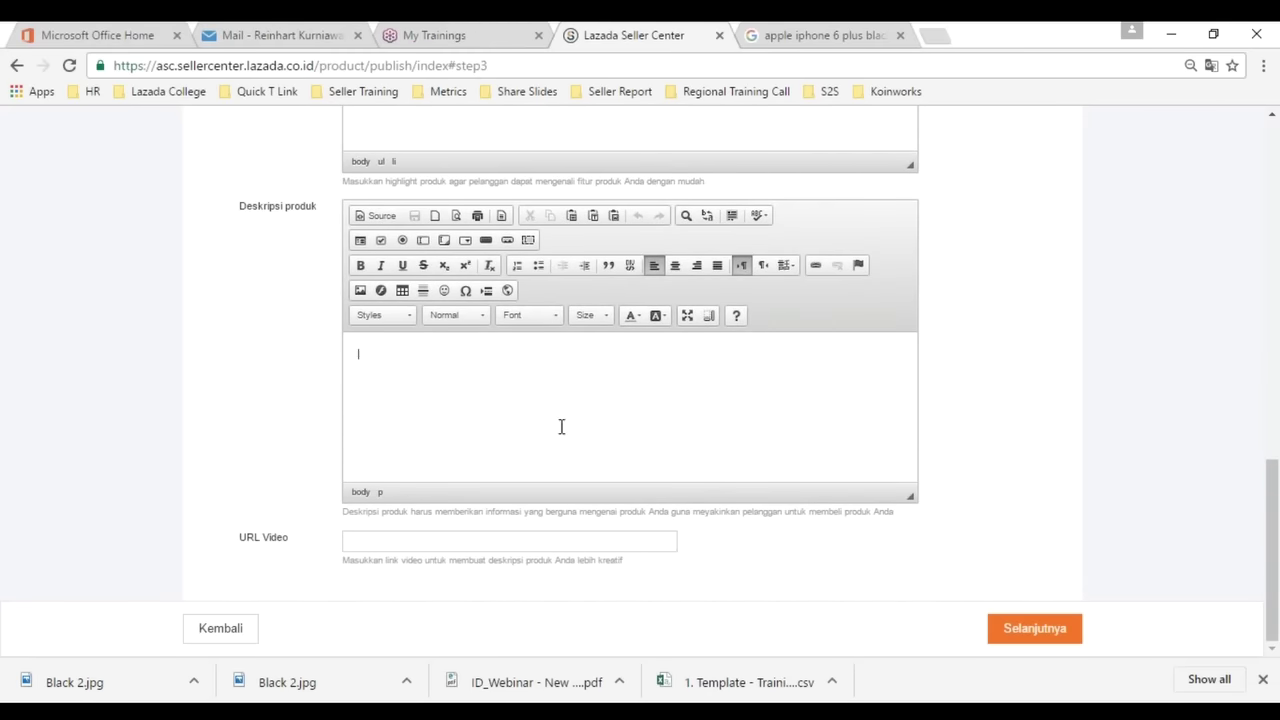
pyautogui.click(730, 715)
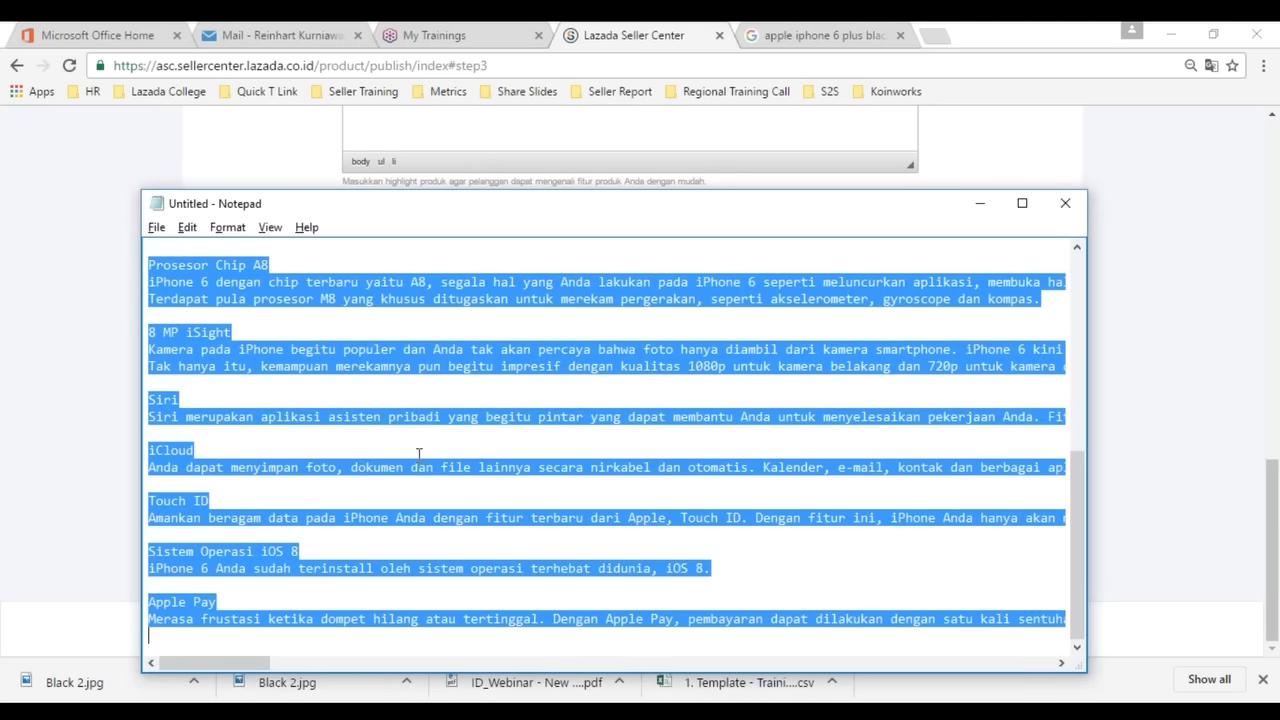
pyautogui.click(131, 474)
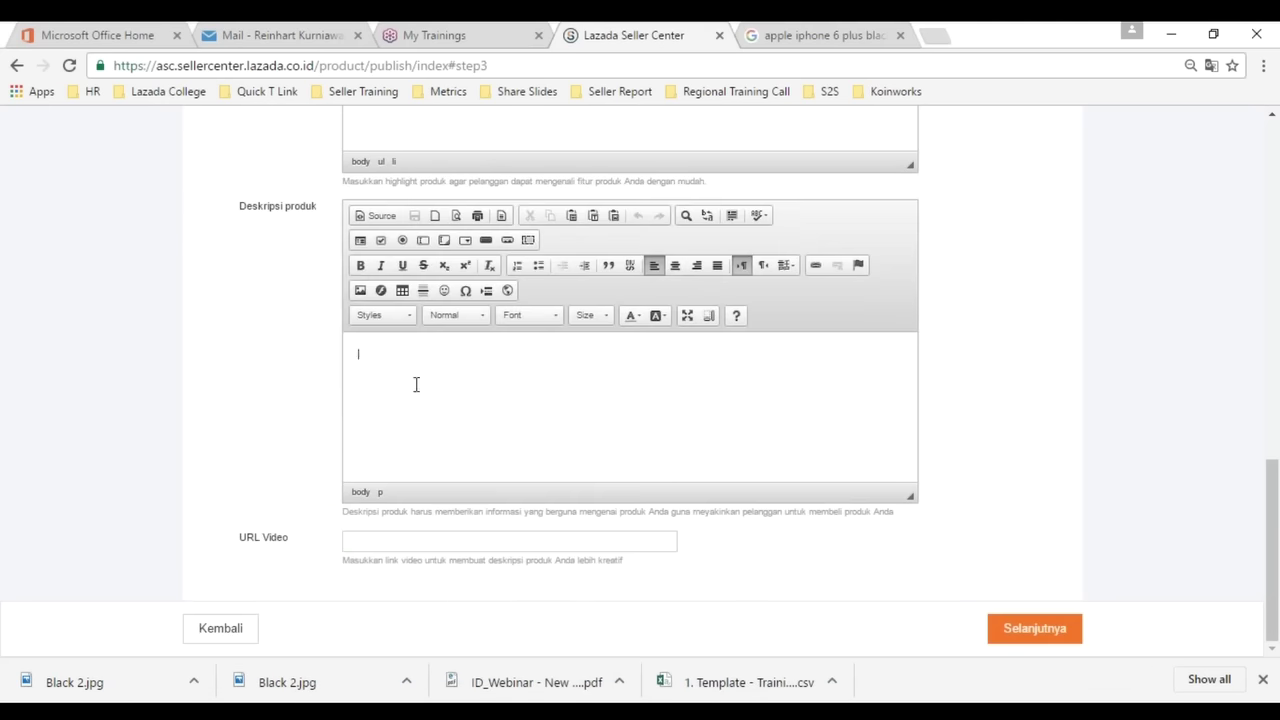
pyautogui.hotkey('ctrl', 'v')
# - Make the Desain Slim heading in the product description bold
pyautogui.scroll(10, 452, 392)
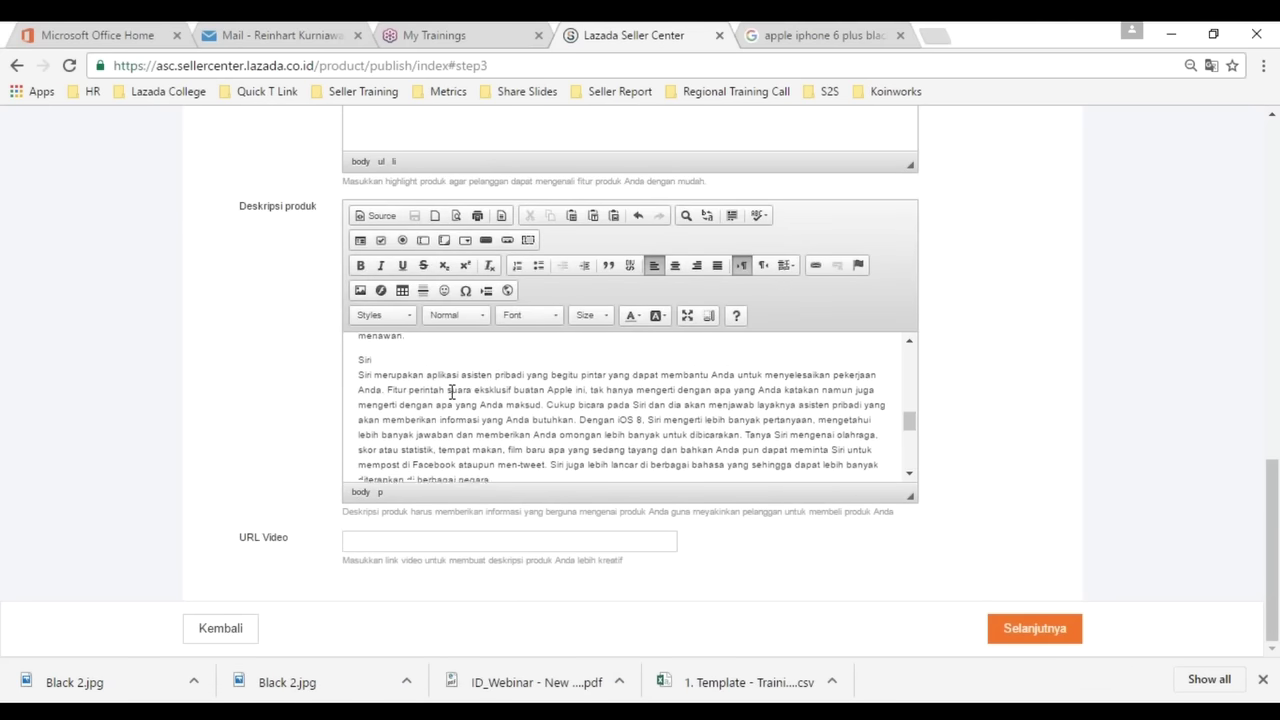
pyautogui.scroll(8, 452, 392)
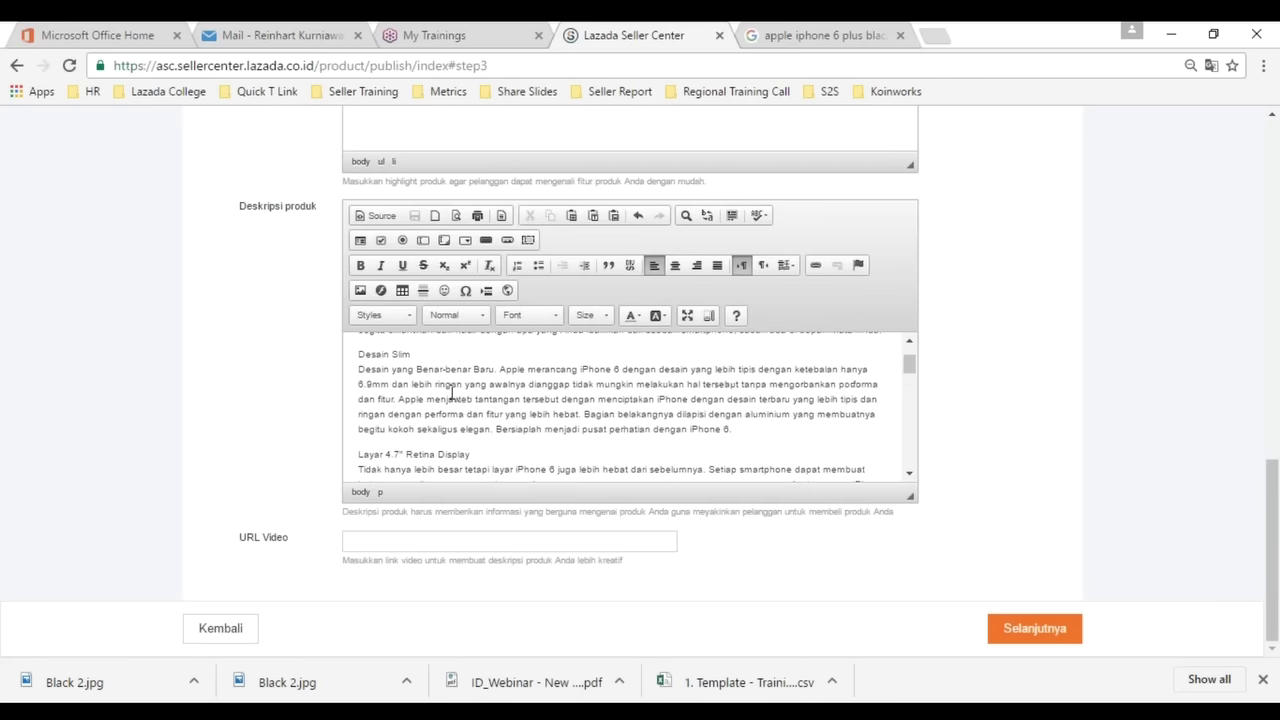
pyautogui.tripleClick(404, 502)
pyautogui.hotkey('ctrl', 'b')
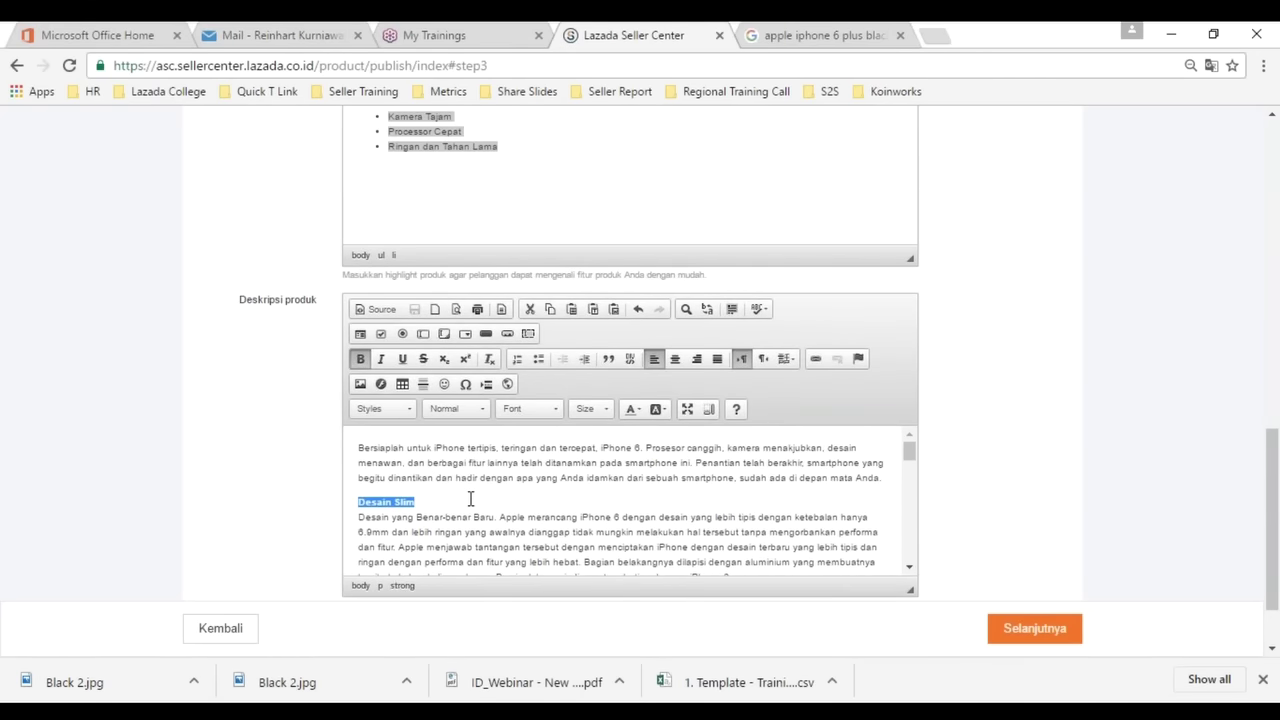
# - Make the three section headings between Desain Slim and iCloud in the product description bold
pyautogui.click(470, 502)
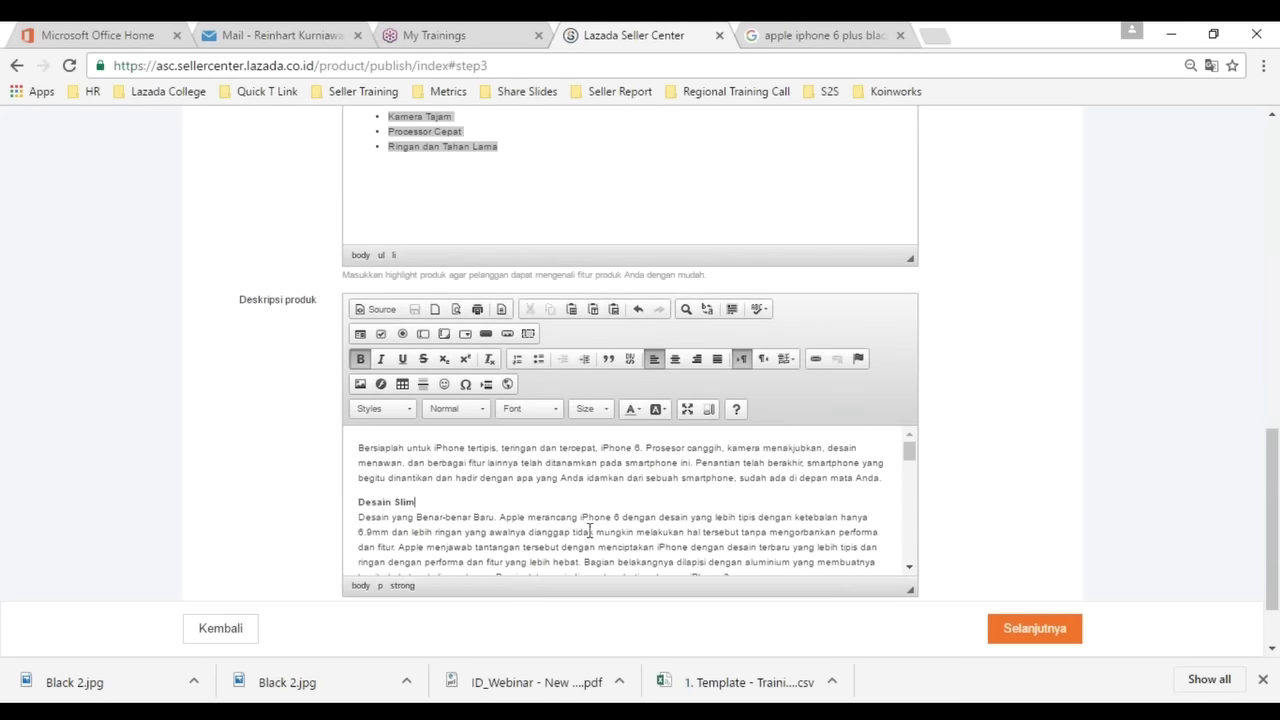
pyautogui.scroll(-2, 600, 532)
pyautogui.tripleClick(481, 509)
pyautogui.hotkey('ctrl', 'b')
pyautogui.scroll(-4, 503, 520)
pyautogui.tripleClick(471, 481)
pyautogui.hotkey('ctrl', 'b')
pyautogui.scroll(-2, 465, 490)
pyautogui.tripleClick(380, 488)
pyautogui.hotkey('ctrl', 'b')
pyautogui.scroll(-2, 376, 505)
pyautogui.scroll(-3, 436, 511)
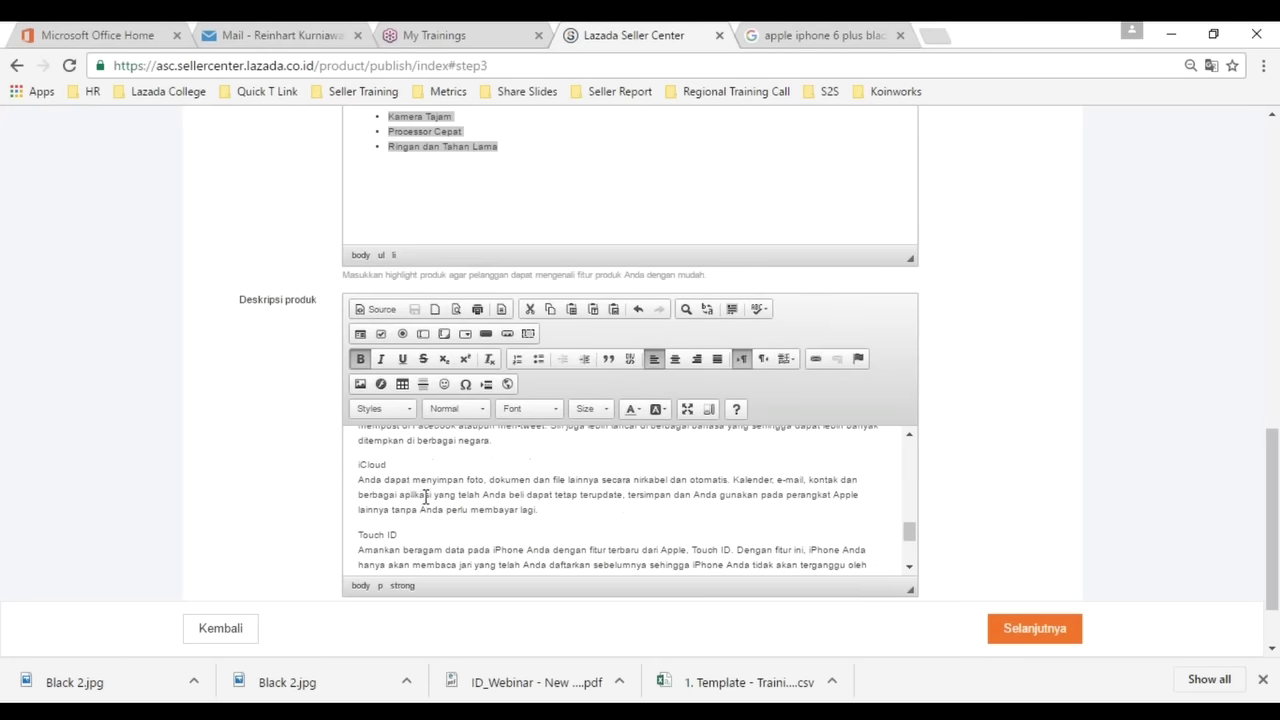
# - Make the iCloud and Touch ID headings in the product description bold
pyautogui.moveTo(405, 481); pyautogui.dragTo(344, 464)
pyautogui.hotkey('ctrl', 'b')
pyautogui.hotkey('ctrl', 'b')
pyautogui.click(407, 534)
pyautogui.moveTo(407, 534); pyautogui.dragTo(357, 535)
pyautogui.hotkey('ctrl', 'b')
pyautogui.click(440, 532)
pyautogui.scroll(-5, 468, 516)
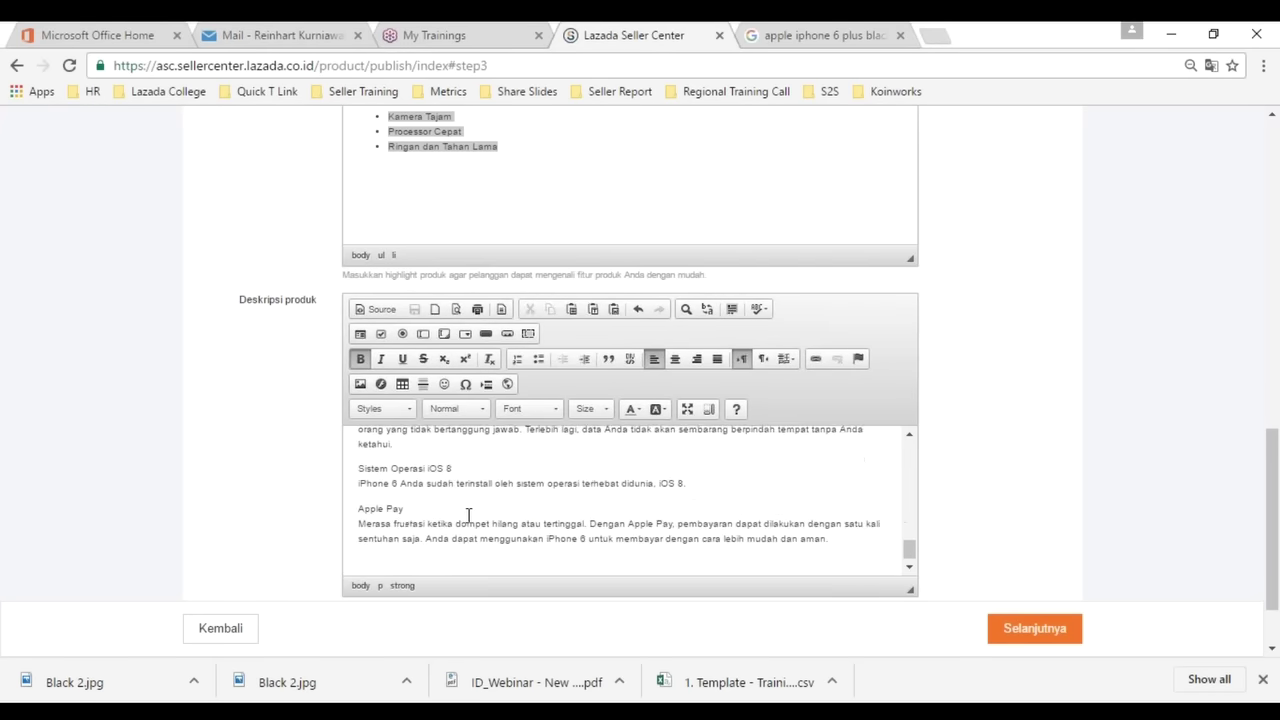
# - Make the Sistem Operasi iOS 8 and Apple Pay headings in the product description bold
pyautogui.moveTo(458, 467); pyautogui.dragTo(357, 467)
pyautogui.hotkey('ctrl', 'b')
pyautogui.click(405, 510)
pyautogui.moveTo(405, 510); pyautogui.dragTo(357, 508)
pyautogui.hotkey('ctrl', 'b')
pyautogui.click(478, 533)
pyautogui.scroll(-1, 263, 471)
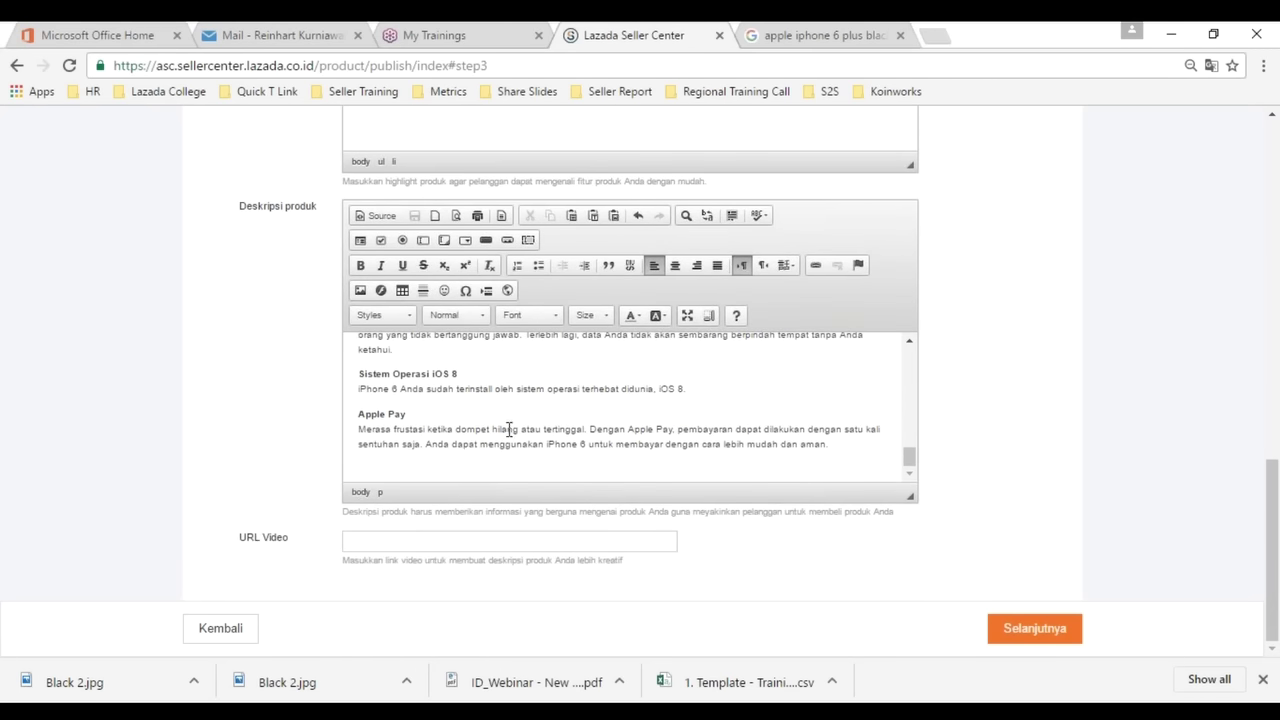
# - Leave the video URL empty and continue to the SKU & Gambar stage
pyautogui.click(350, 541)
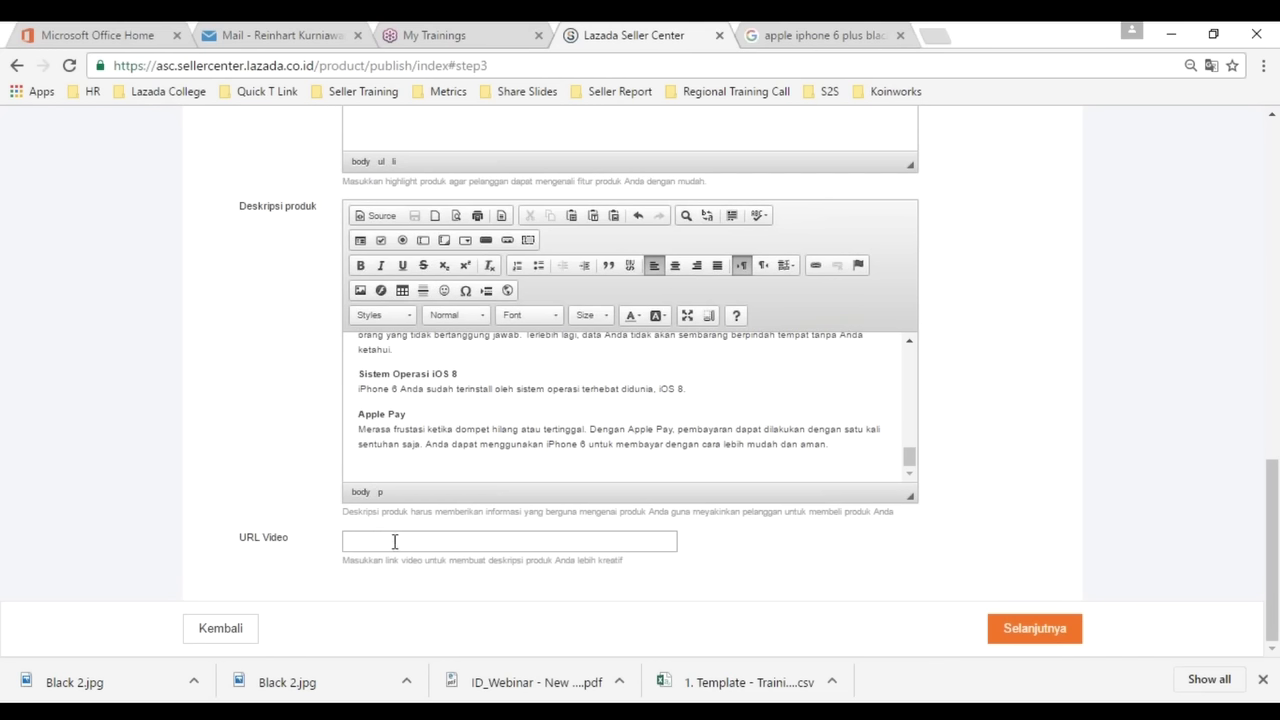
pyautogui.click(1019, 630)
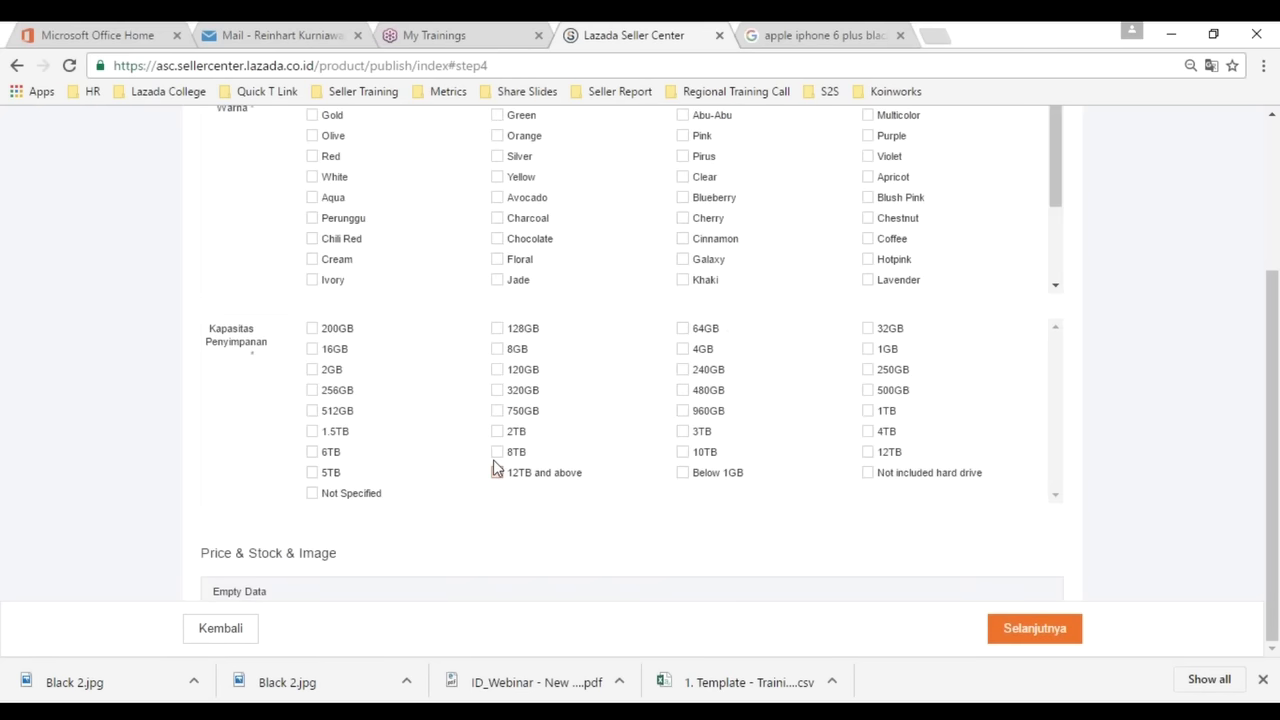
pyautogui.scroll(1, 491, 463)
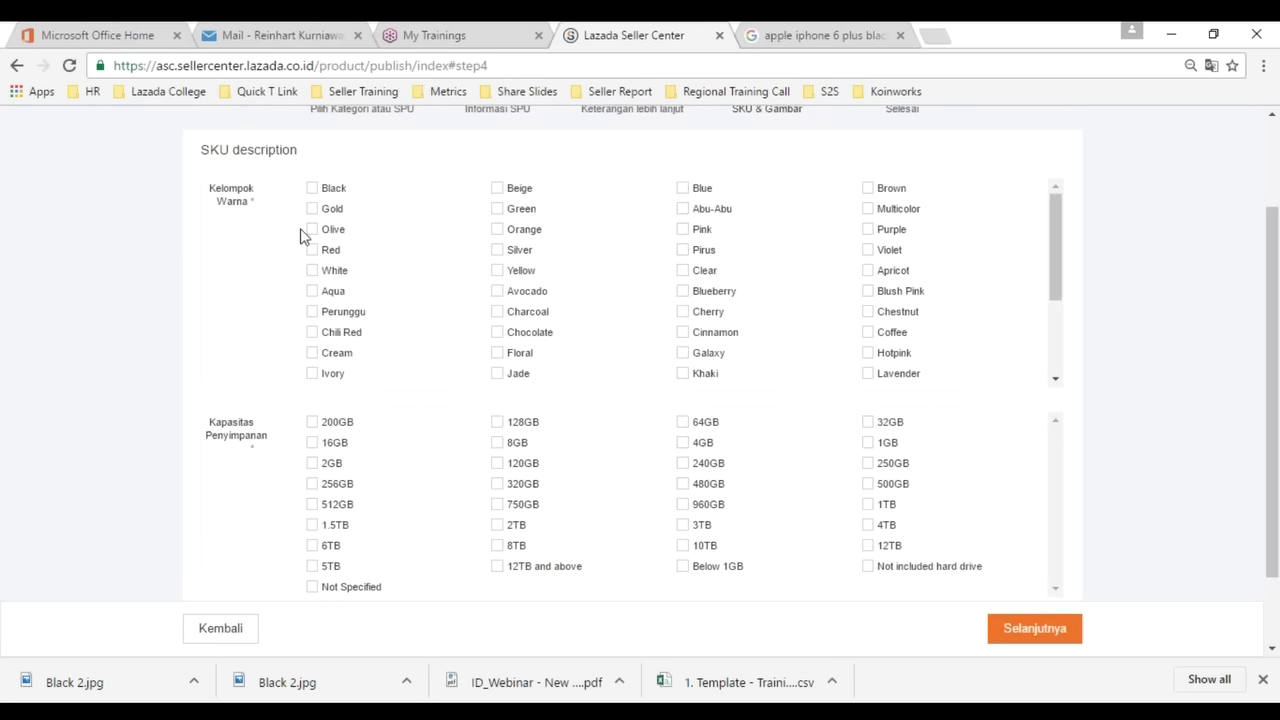
# - Select Black as the colour group and 64GB and 32GB as the storage capacities
pyautogui.click(312, 188)
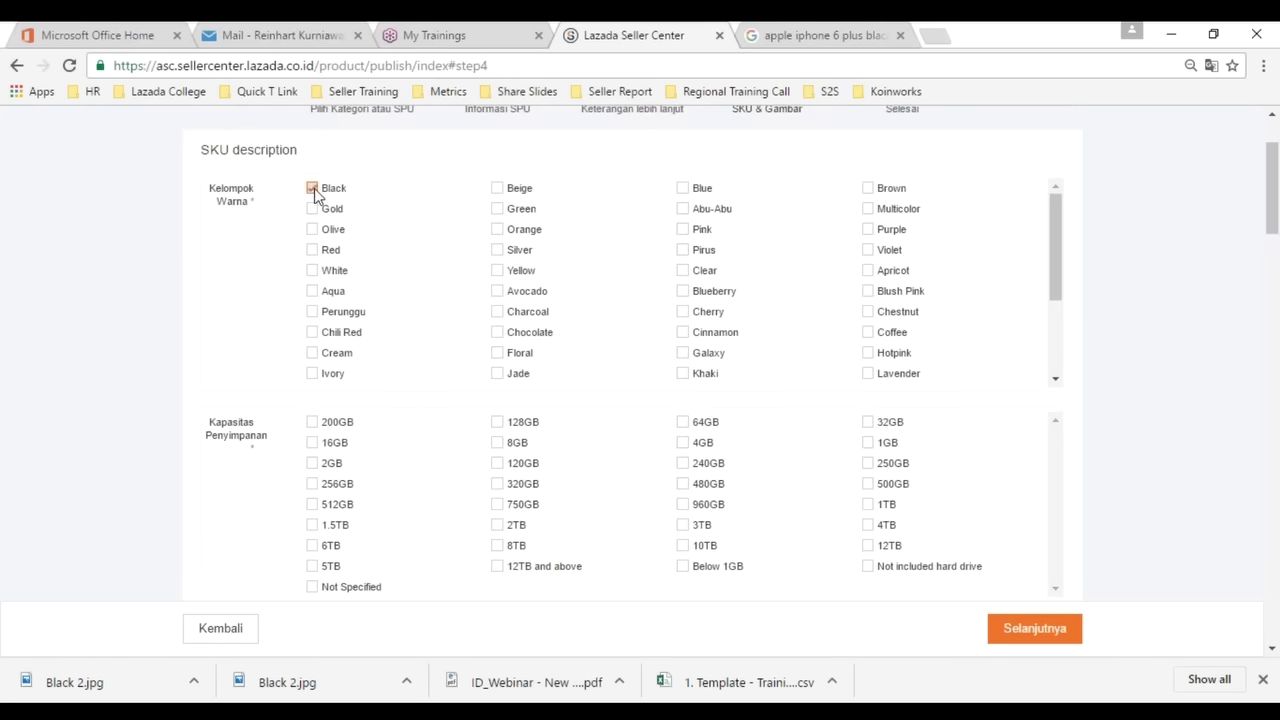
pyautogui.click(683, 426)
pyautogui.click(867, 424)
pyautogui.scroll(-2, 88, 341)
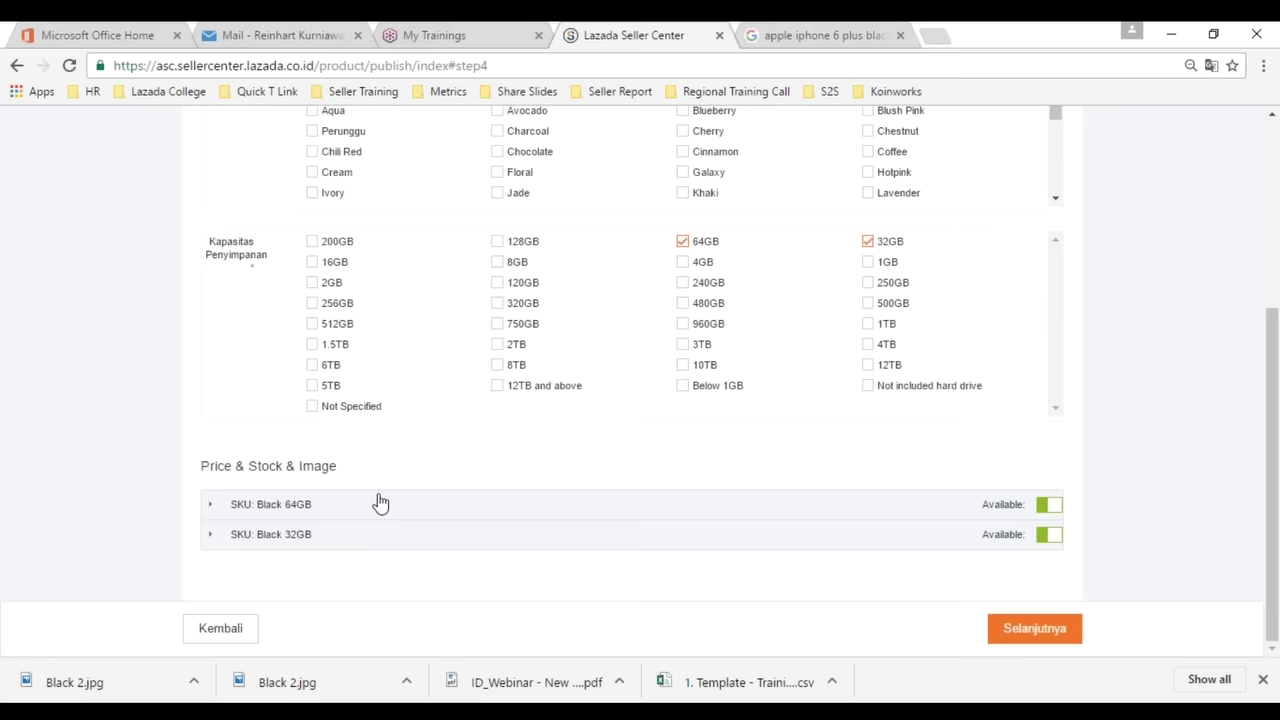
# - Add Gold to the colour group and collapse the Black 64GB SKU section
pyautogui.scroll(2, 380, 502)
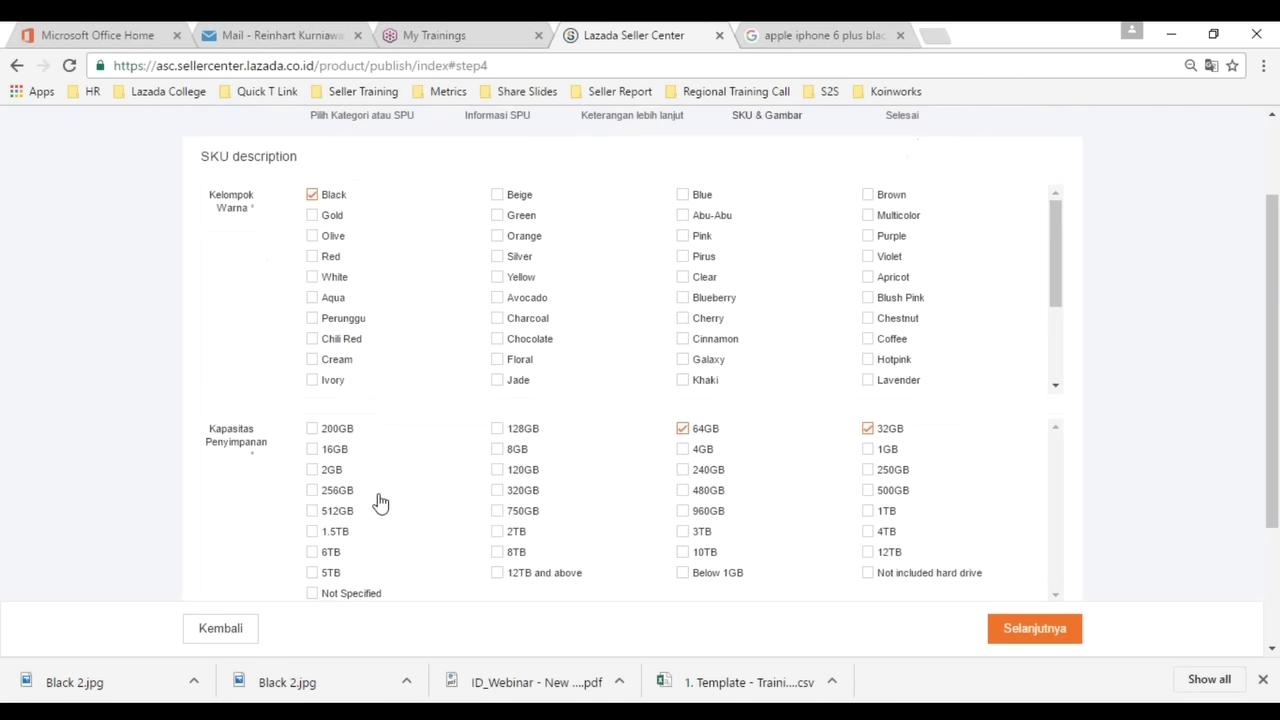
pyautogui.click(315, 217)
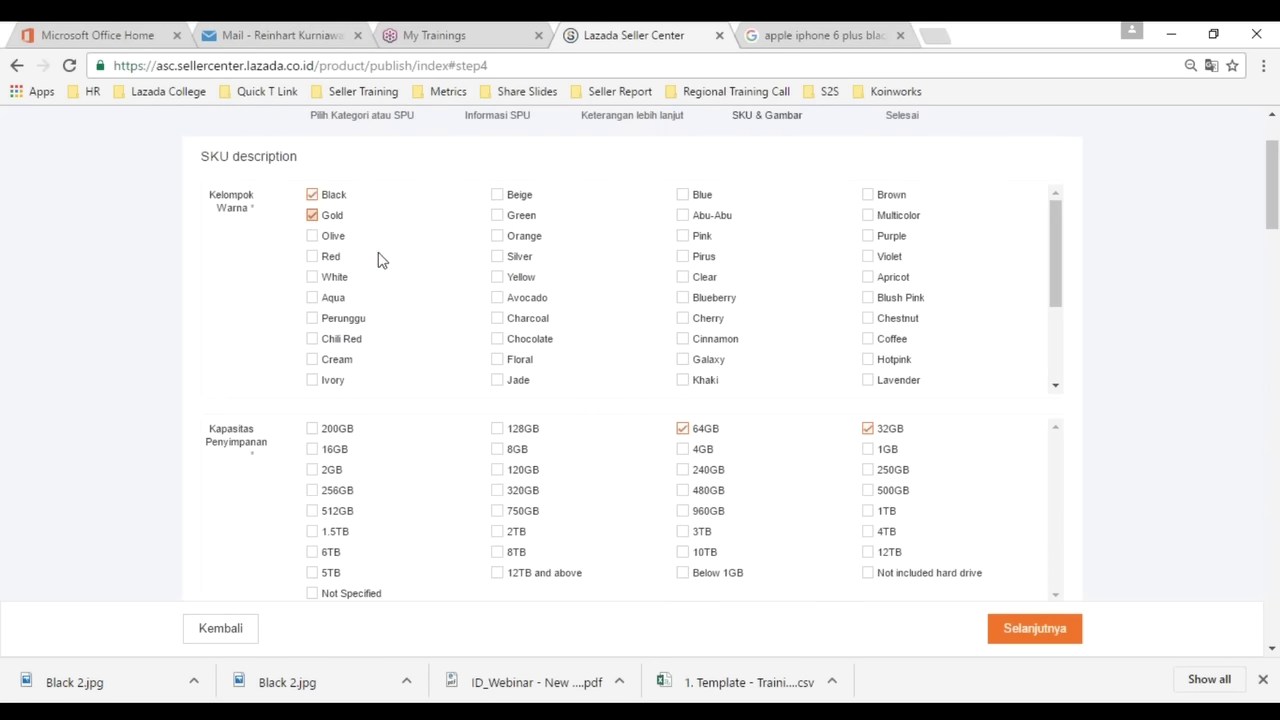
pyautogui.scroll(-3, 364, 419)
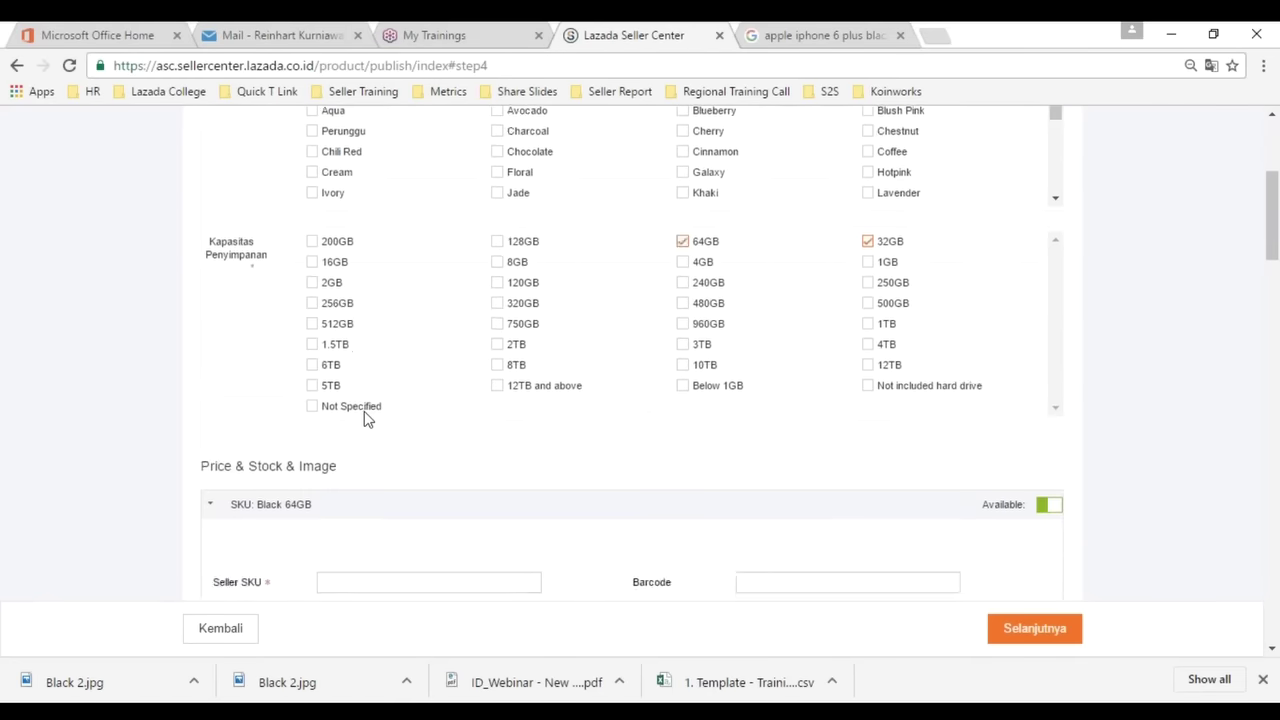
pyautogui.click(288, 416)
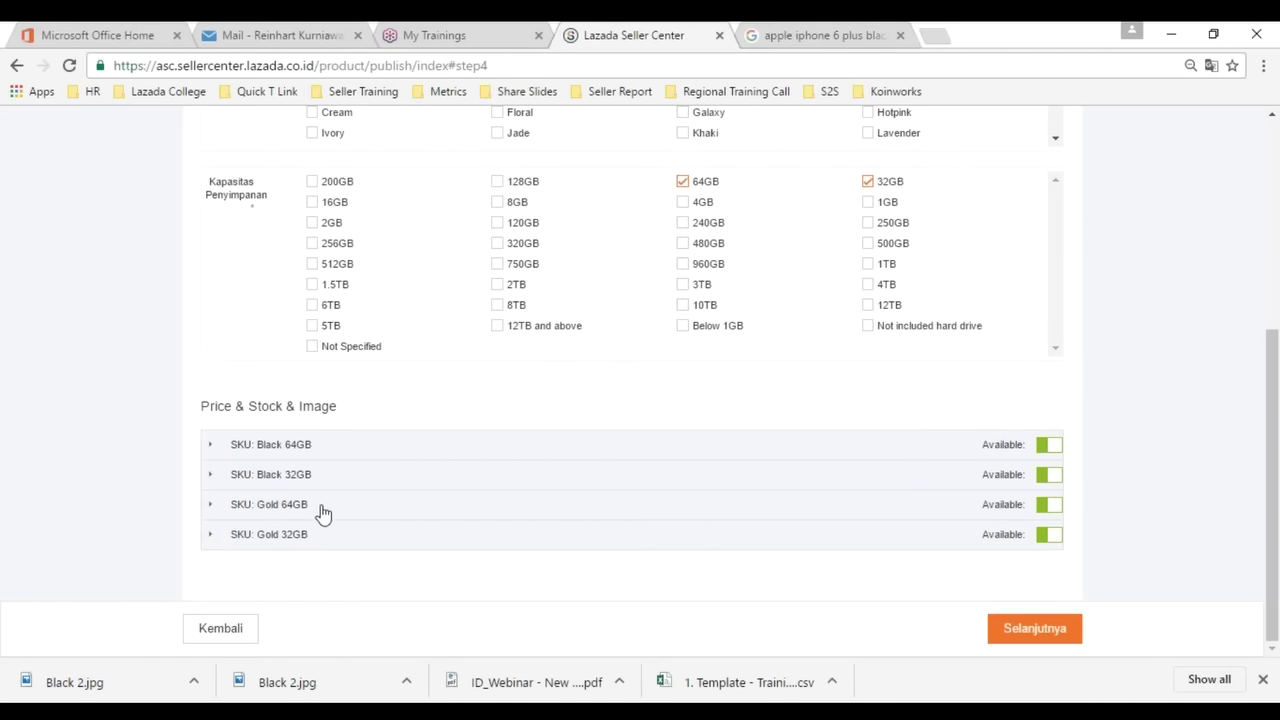
# - Switch off availability for the Black 32GB SKU
pyautogui.scroll(2, 323, 534)
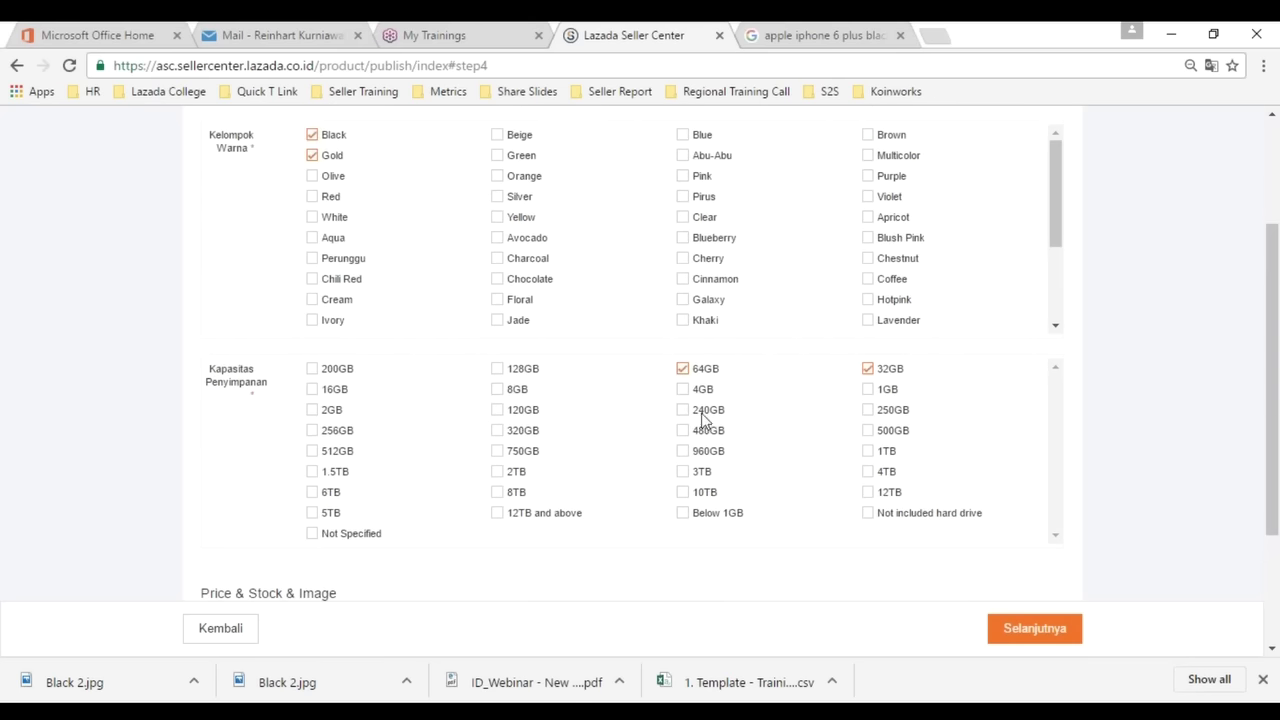
pyautogui.scroll(-2, 503, 391)
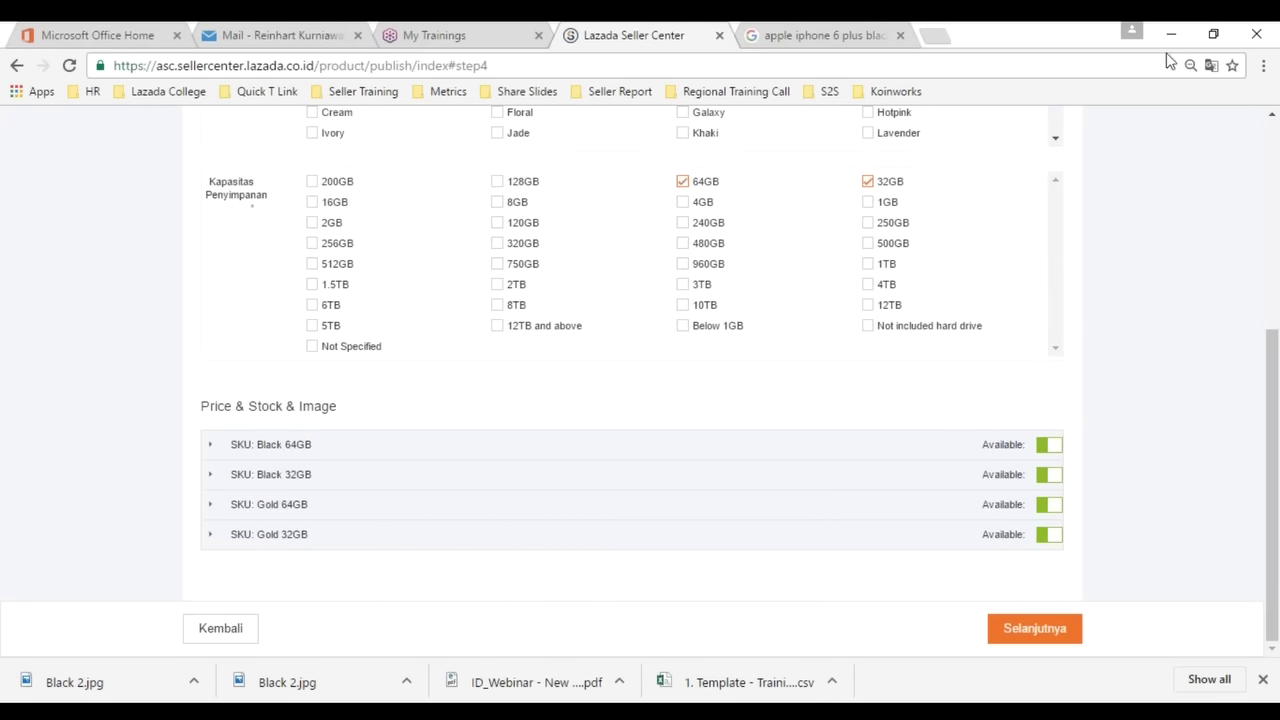
pyautogui.click(1050, 474)
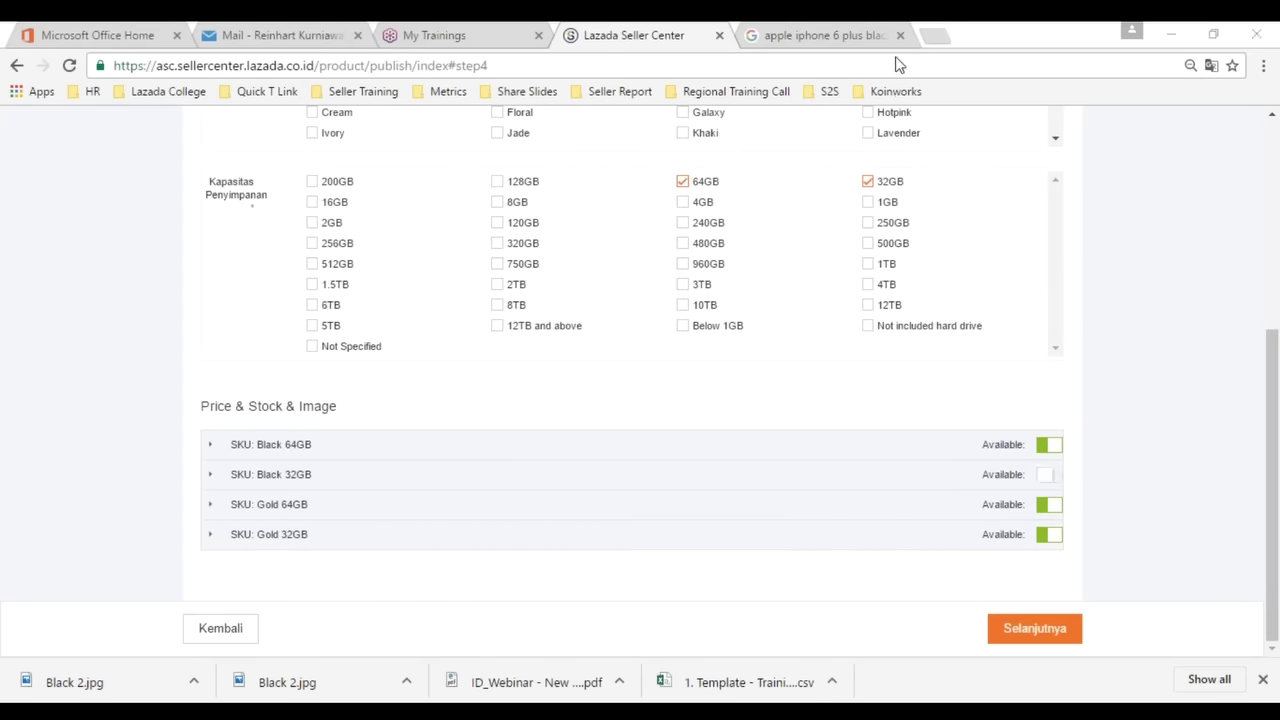
# - Expand the Black 64GB SKU and enter seller SKU A-120 with a stock quantity of 10
pyautogui.click(244, 449)
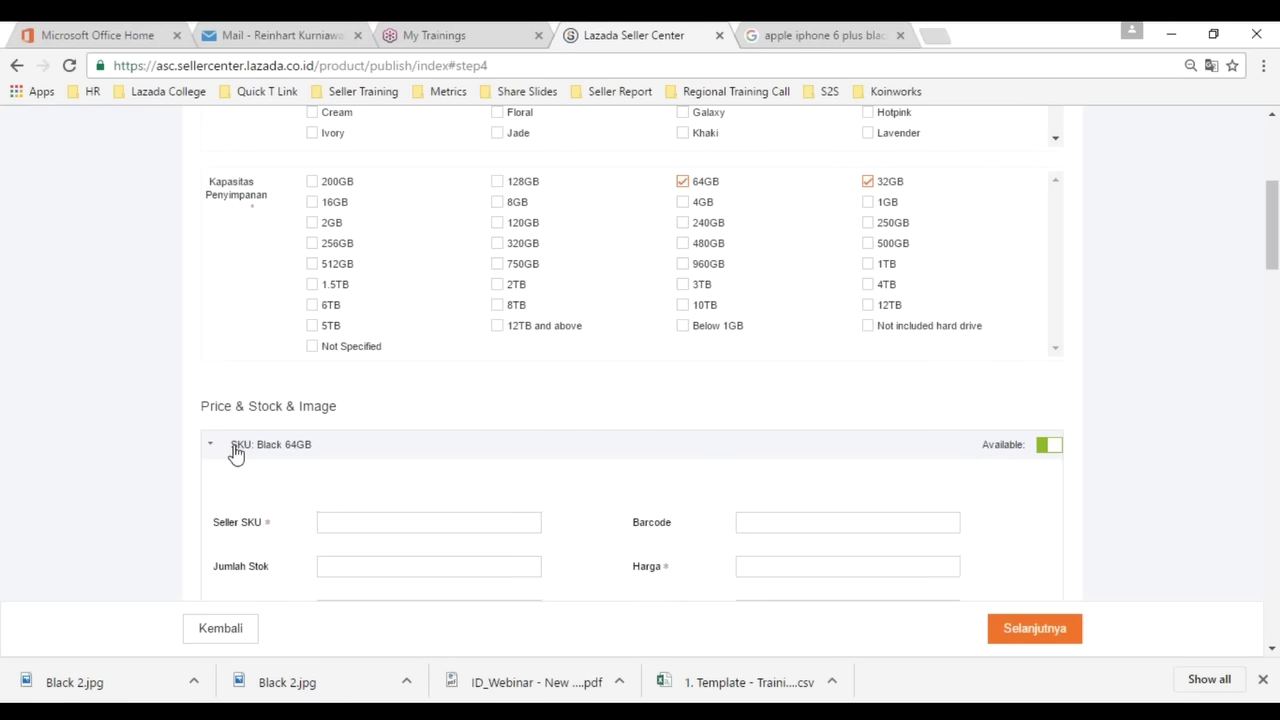
pyautogui.scroll(-1, 240, 452)
pyautogui.click(380, 431)
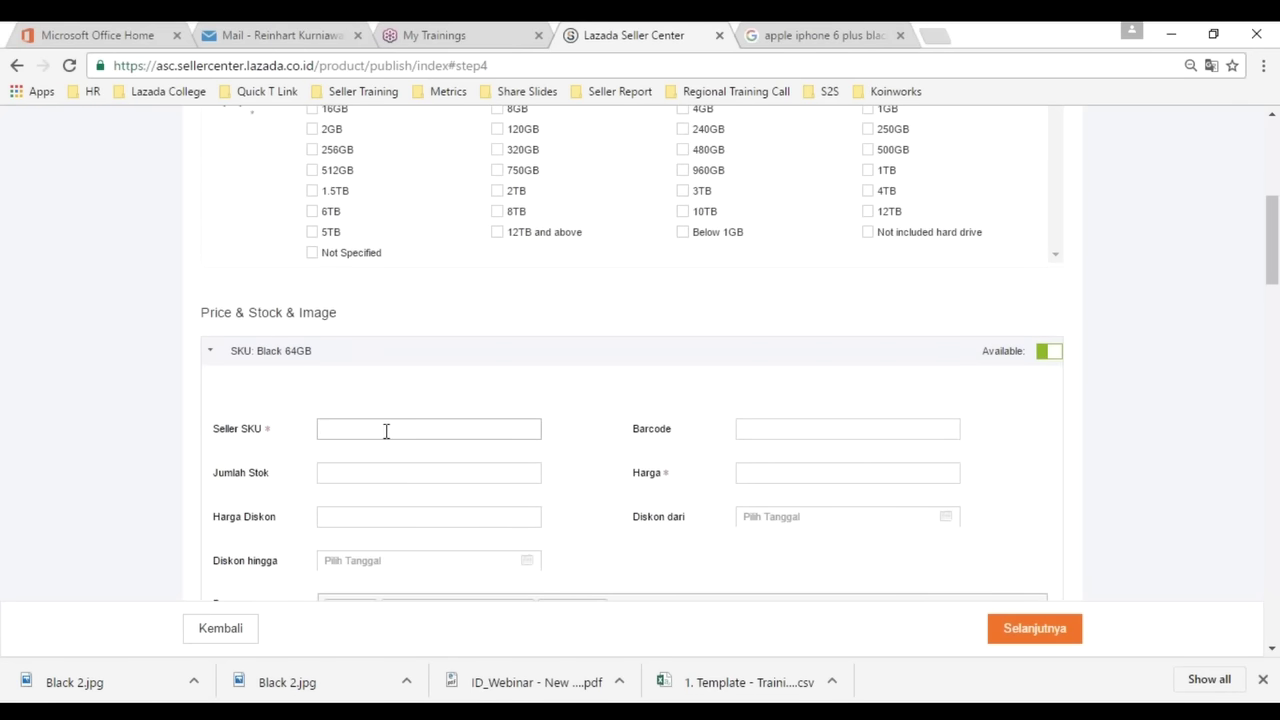
pyautogui.write('A-120')
pyautogui.scroll(-1, 386, 430)
pyautogui.click(386, 376)
pyautogui.write('10')
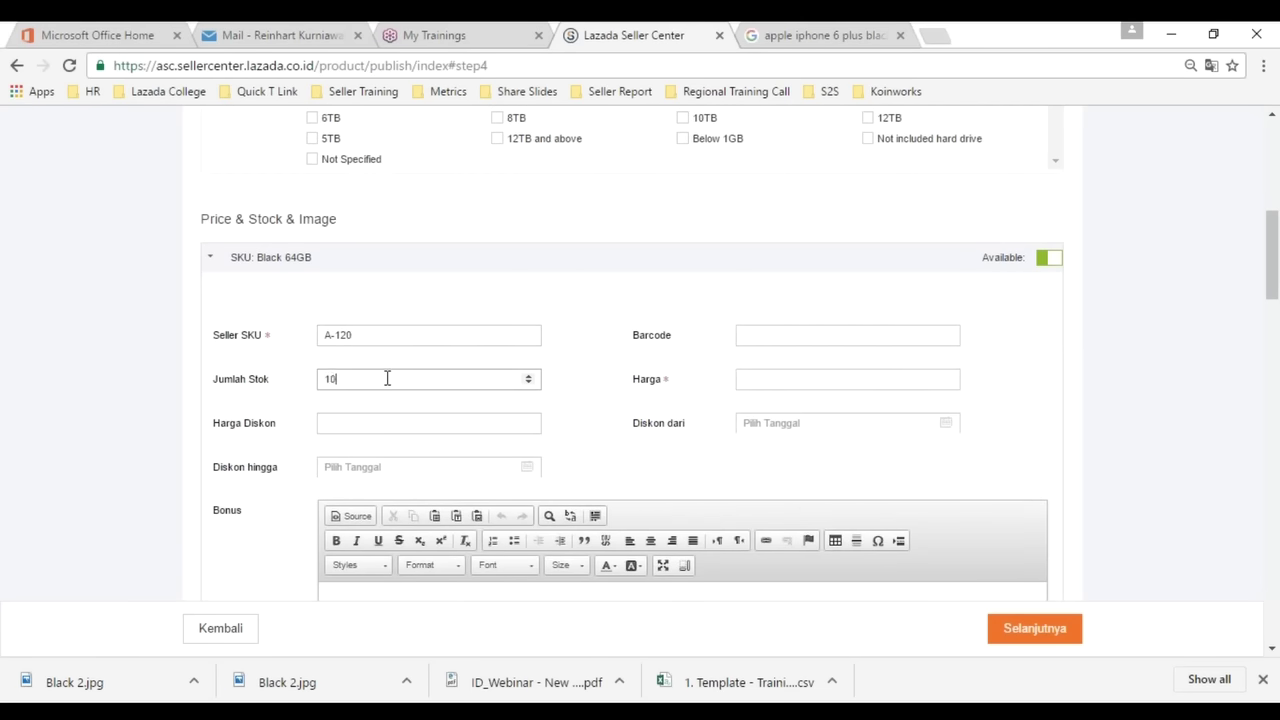
# - Set the Black 64GB price to 7000000 and its discount price to 6500000
pyautogui.click(742, 380)
pyautogui.write('7000000')
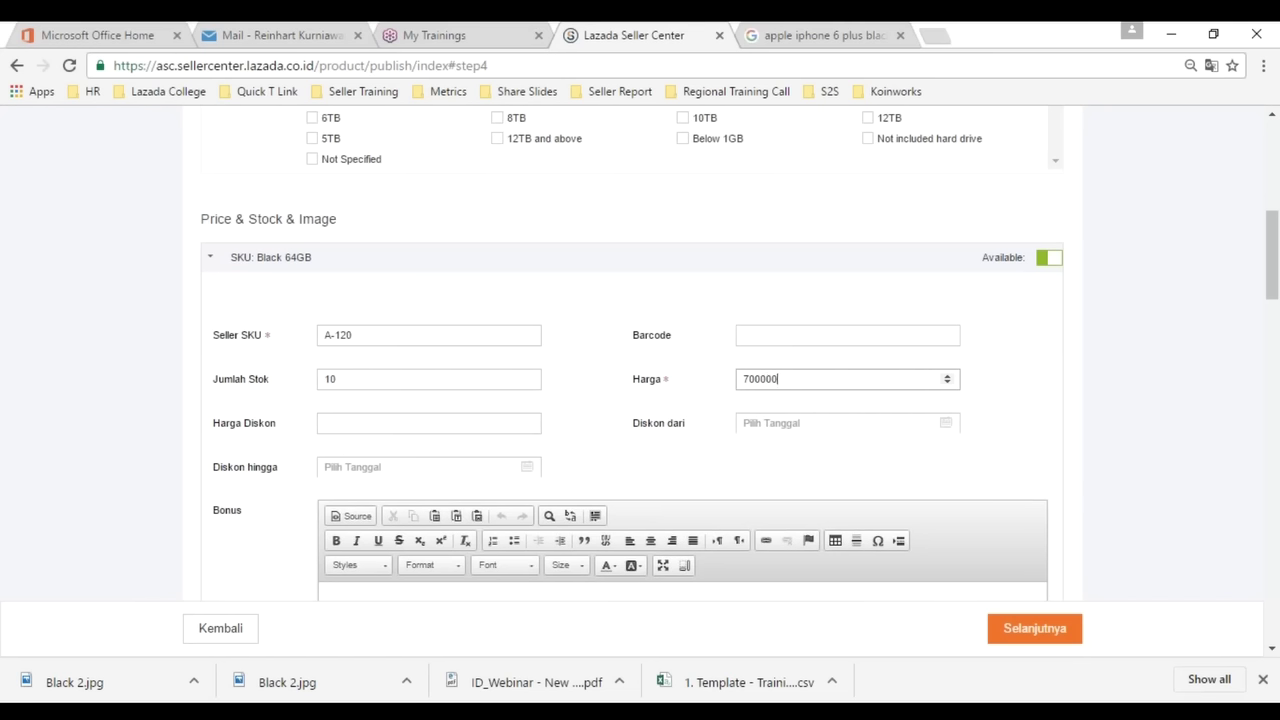
pyautogui.click(400, 421)
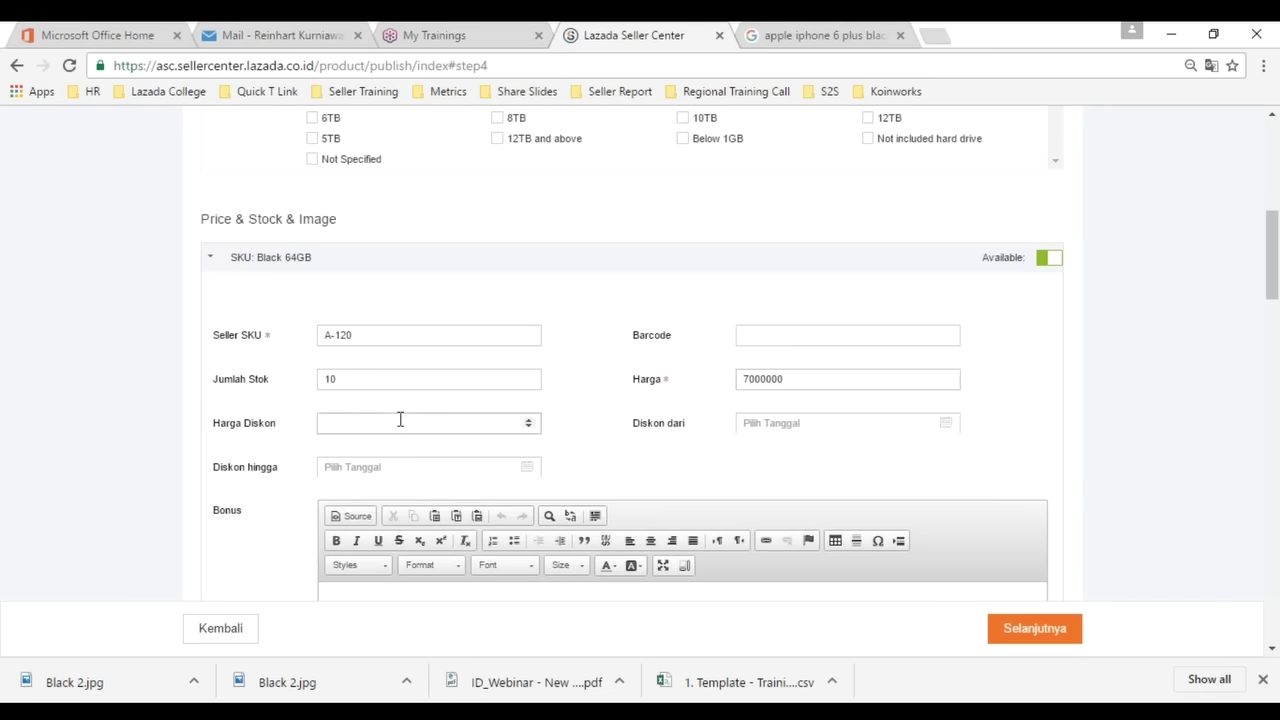
pyautogui.write('6500000')
# - Set the Black 64GB discount period to run from 2016-12-08 until 2017-03-10
pyautogui.click(783, 426)
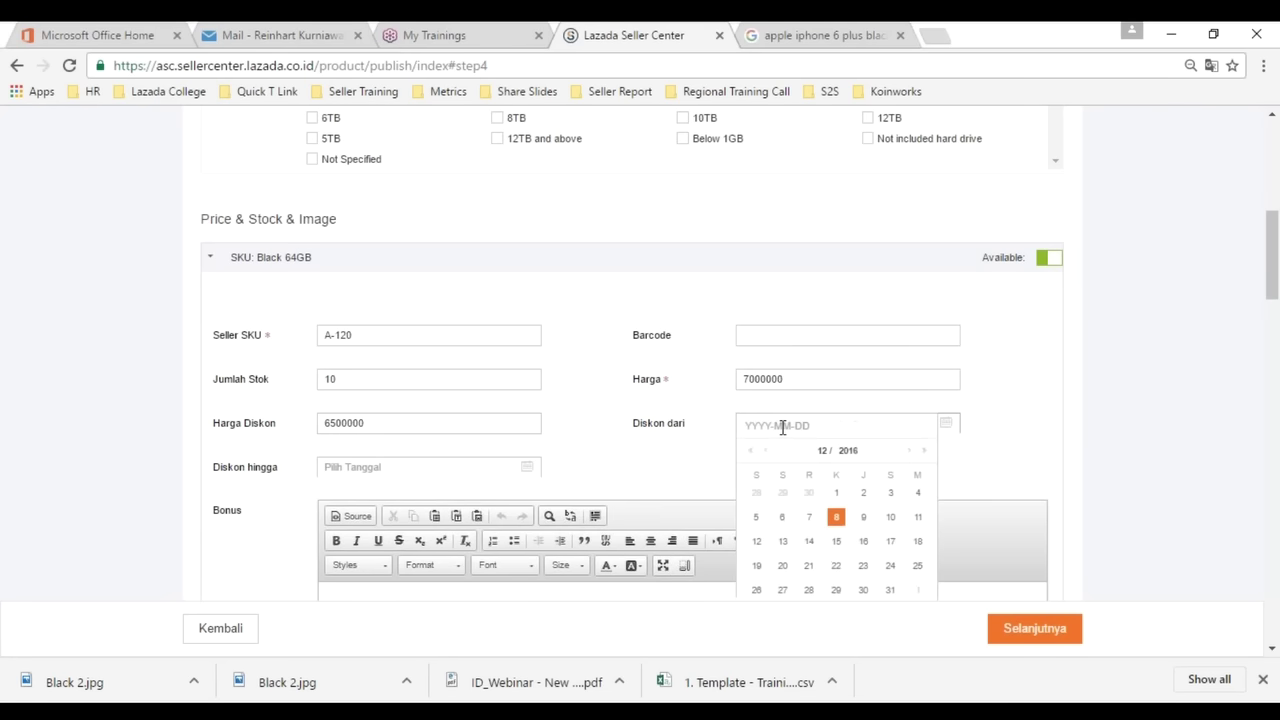
pyautogui.click(836, 517)
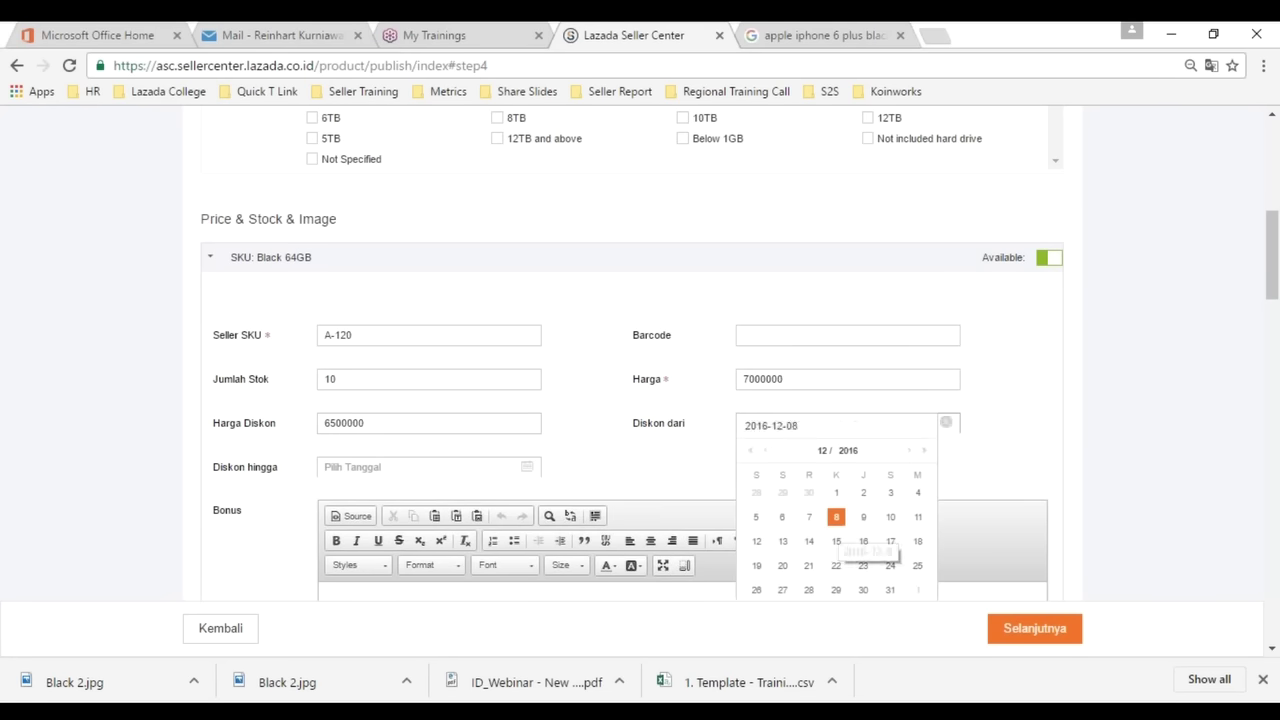
pyautogui.click(480, 470)
pyautogui.click(497, 302)
pyautogui.click(497, 302)
pyautogui.click(497, 302)
pyautogui.click(444, 360)
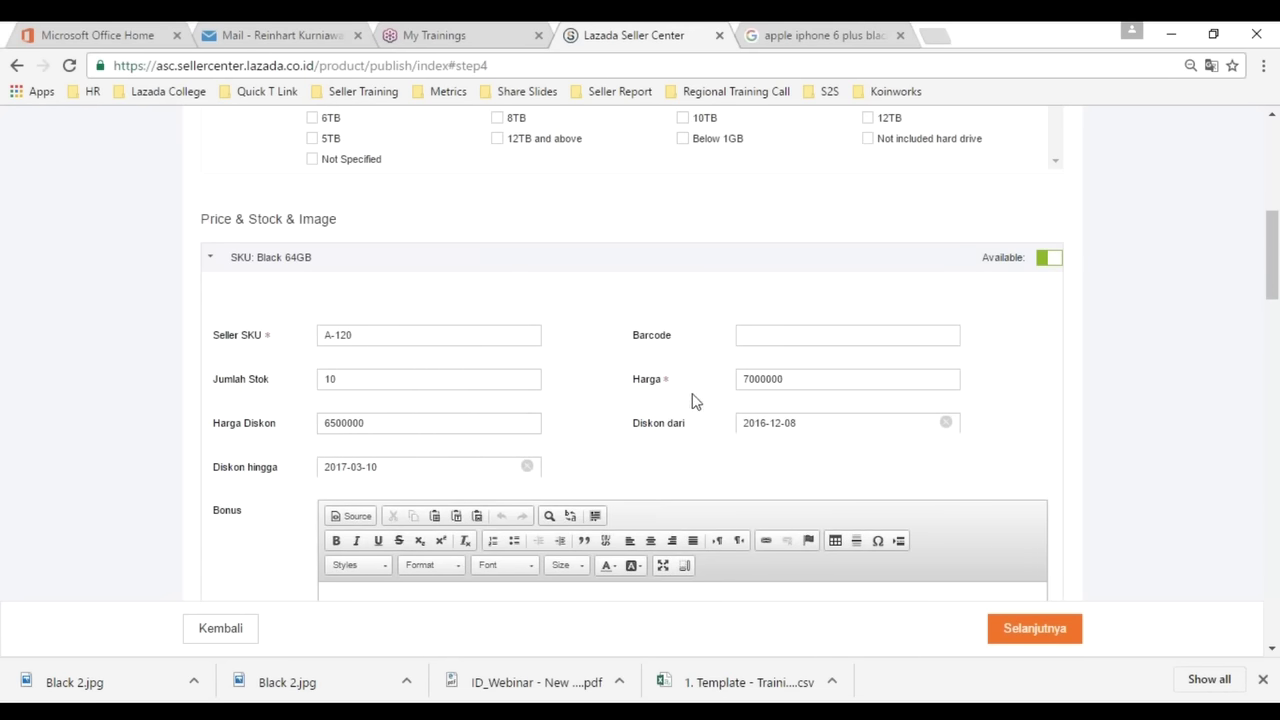
# - Enter Casing HP Apple Iphone 6 Plus as the bonus item for the Black 64GB SKU
pyautogui.scroll(-1, 692, 395)
pyautogui.scroll(-1, 692, 400)
pyautogui.click(526, 456)
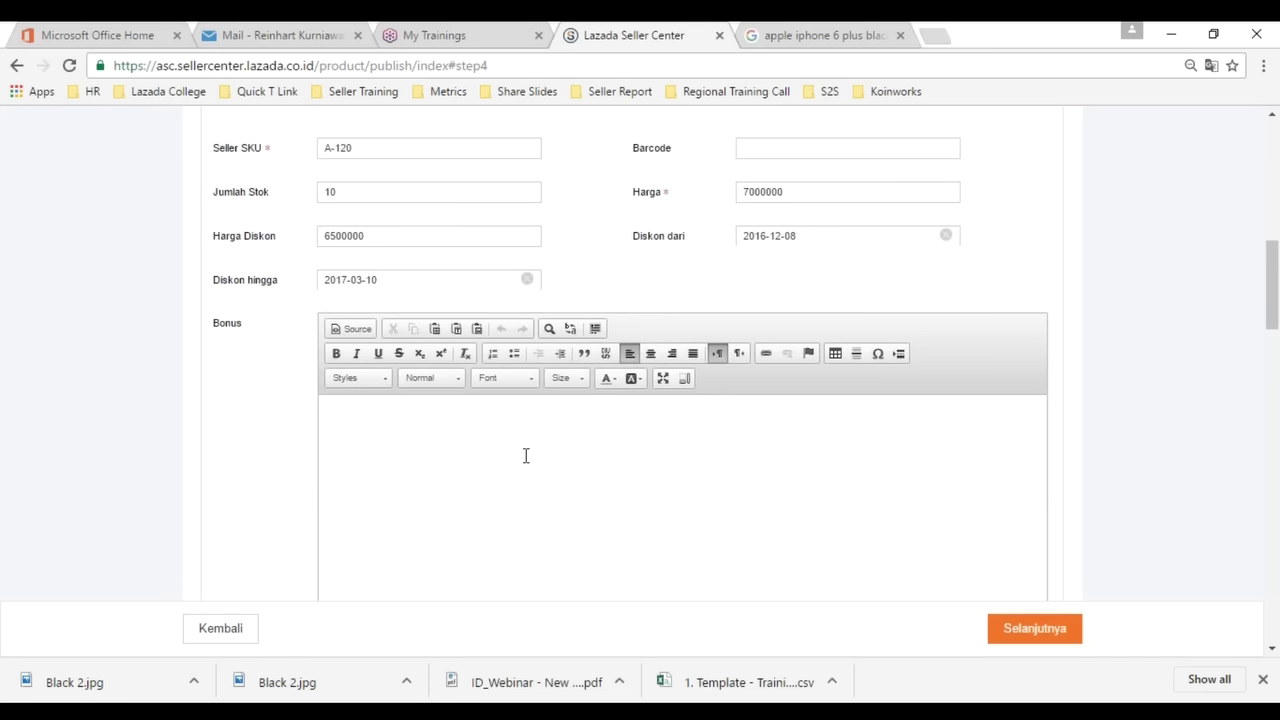
pyautogui.write('Casing HP Apple Iphone 6 Plus')
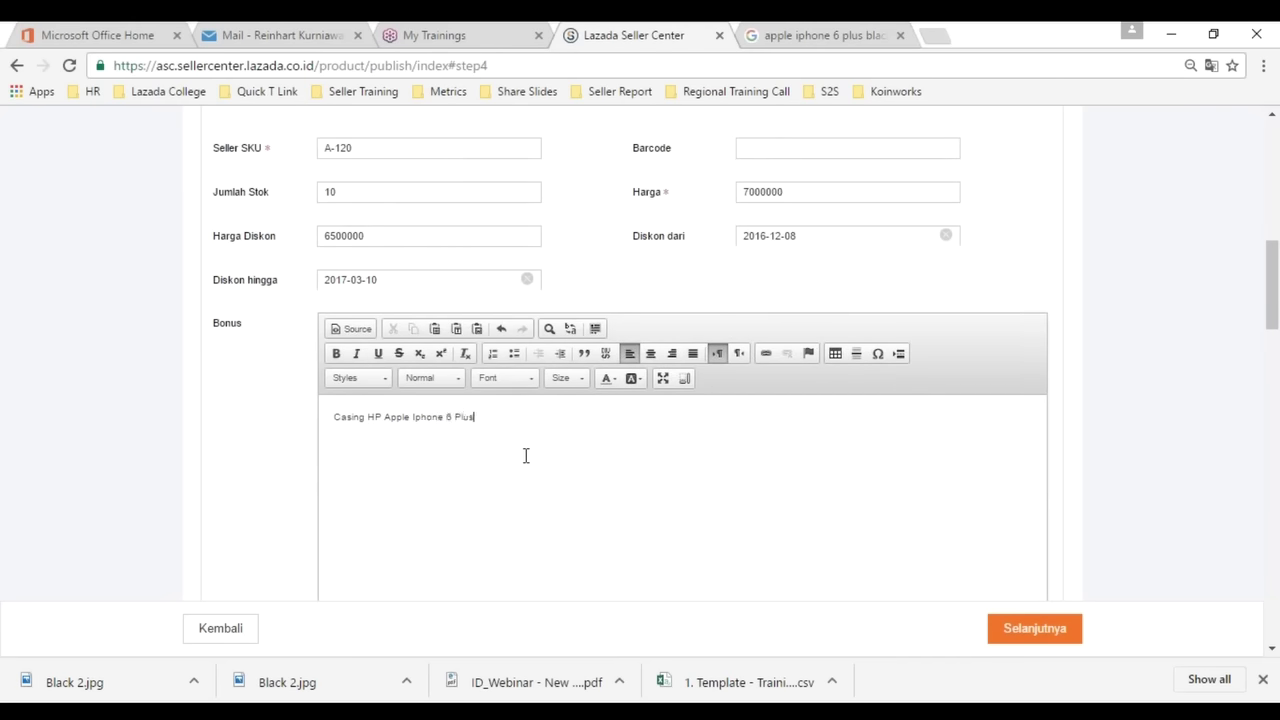
# - List the box contents on separate lines: 1x Apple Iphone 6 Plus Black, 1x Buku Manual and 1xKabel USB
pyautogui.scroll(-4, 549, 449)
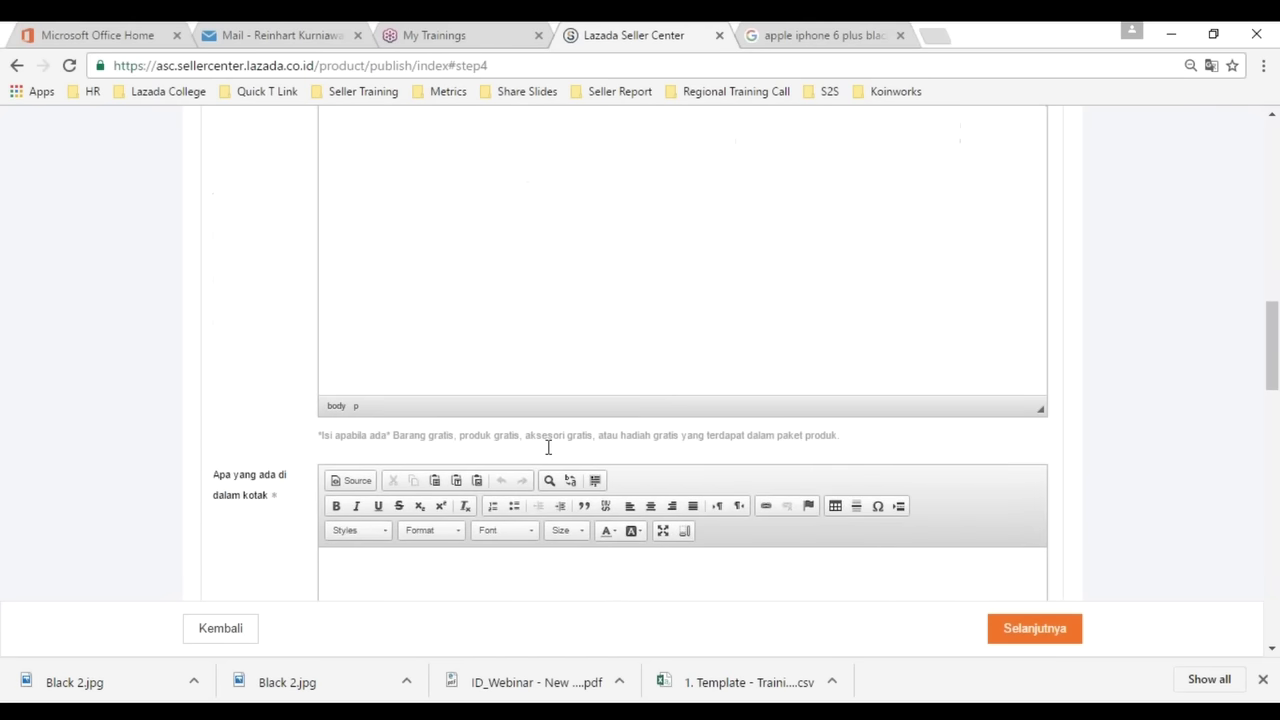
pyautogui.scroll(-1, 548, 448)
pyautogui.scroll(-1, 440, 445)
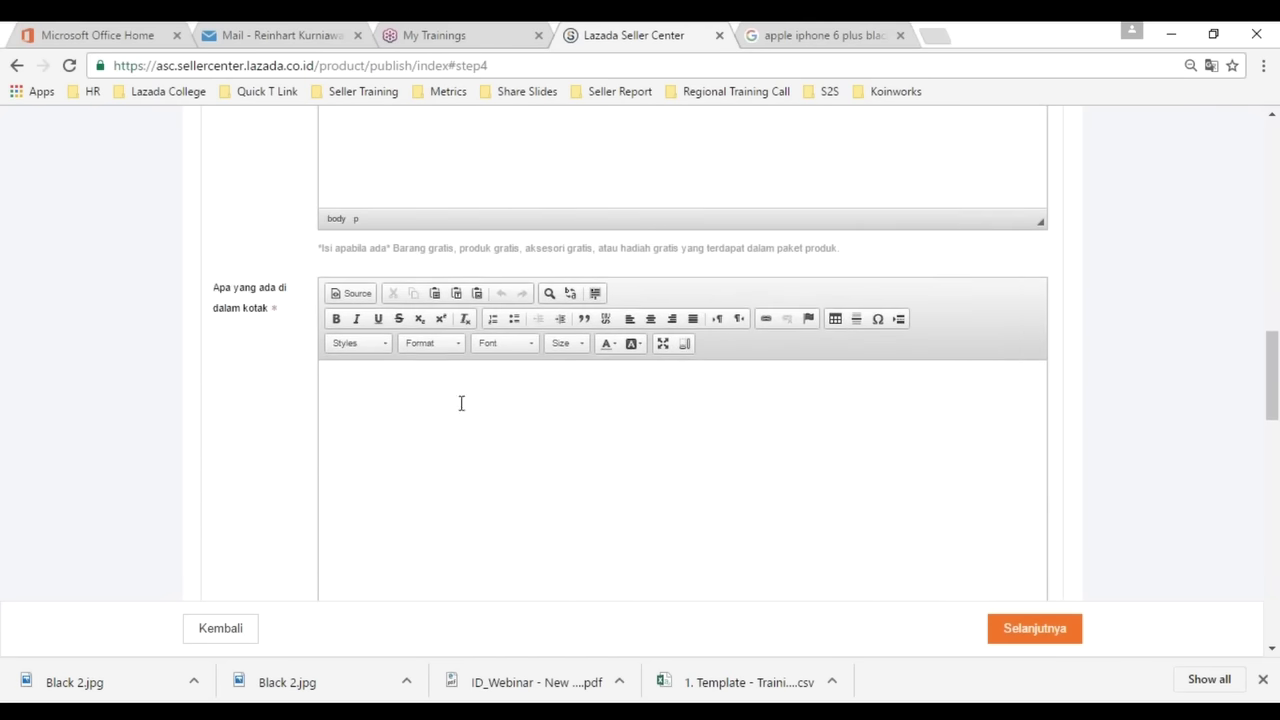
pyautogui.click(461, 403)
pyautogui.write('1')
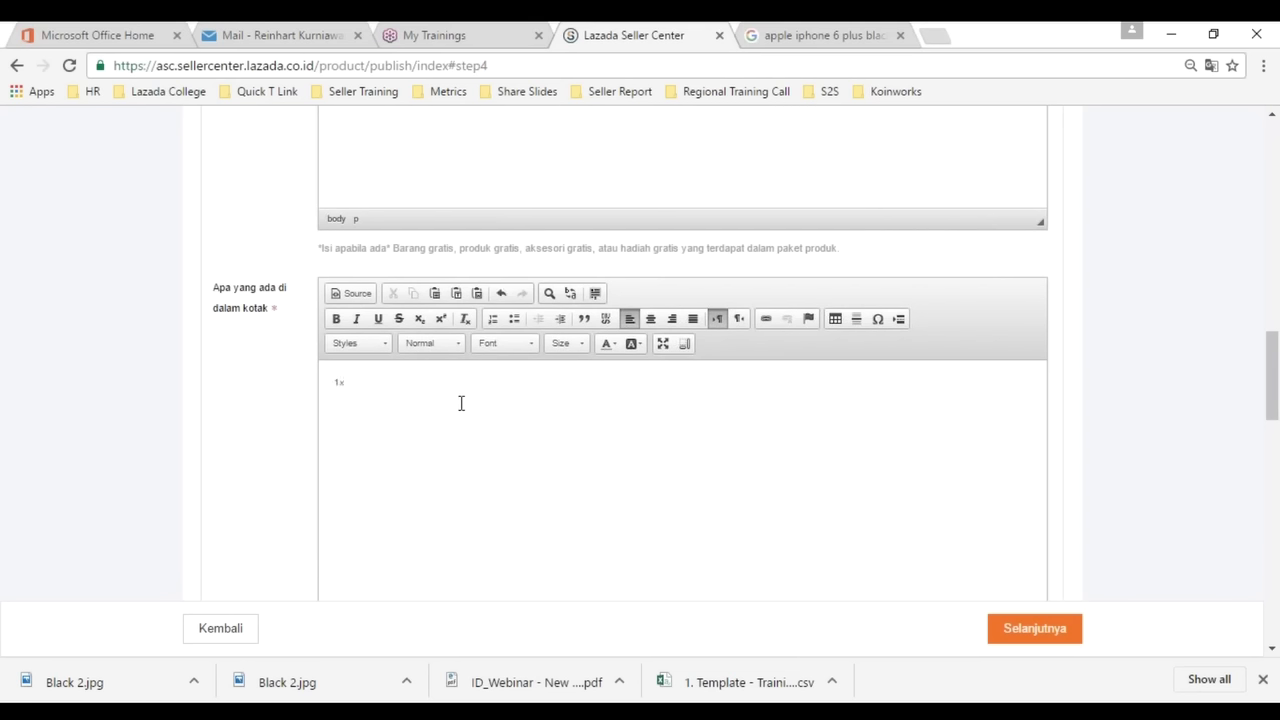
pyautogui.write('x Apple Iphone 6 Plus Black')
pyautogui.press('Return')
pyautogui.write('1x Buku Manual')
pyautogui.press('Return')
pyautogui.write('1')
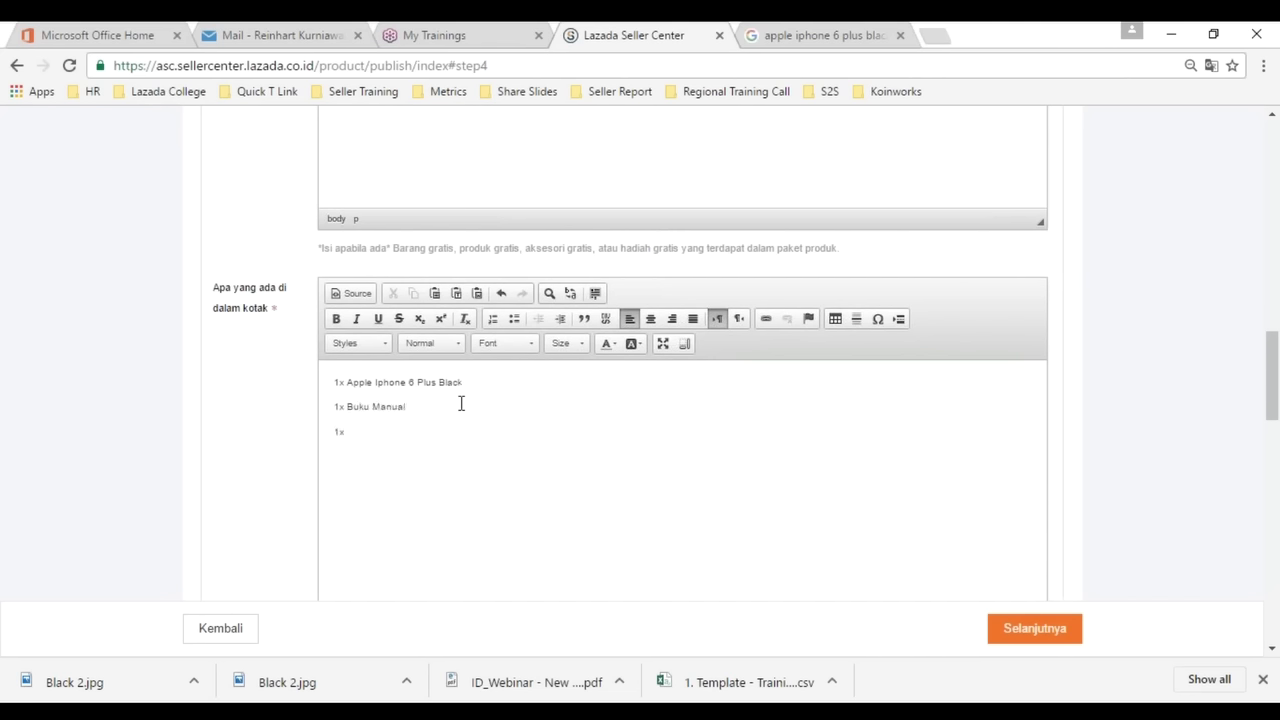
pyautogui.write('xKabel USB')
# - Format the box contents as a bulleted list and correct the last item to 1x Kabel USB
pyautogui.moveTo(420, 431); pyautogui.dragTo(338, 387)
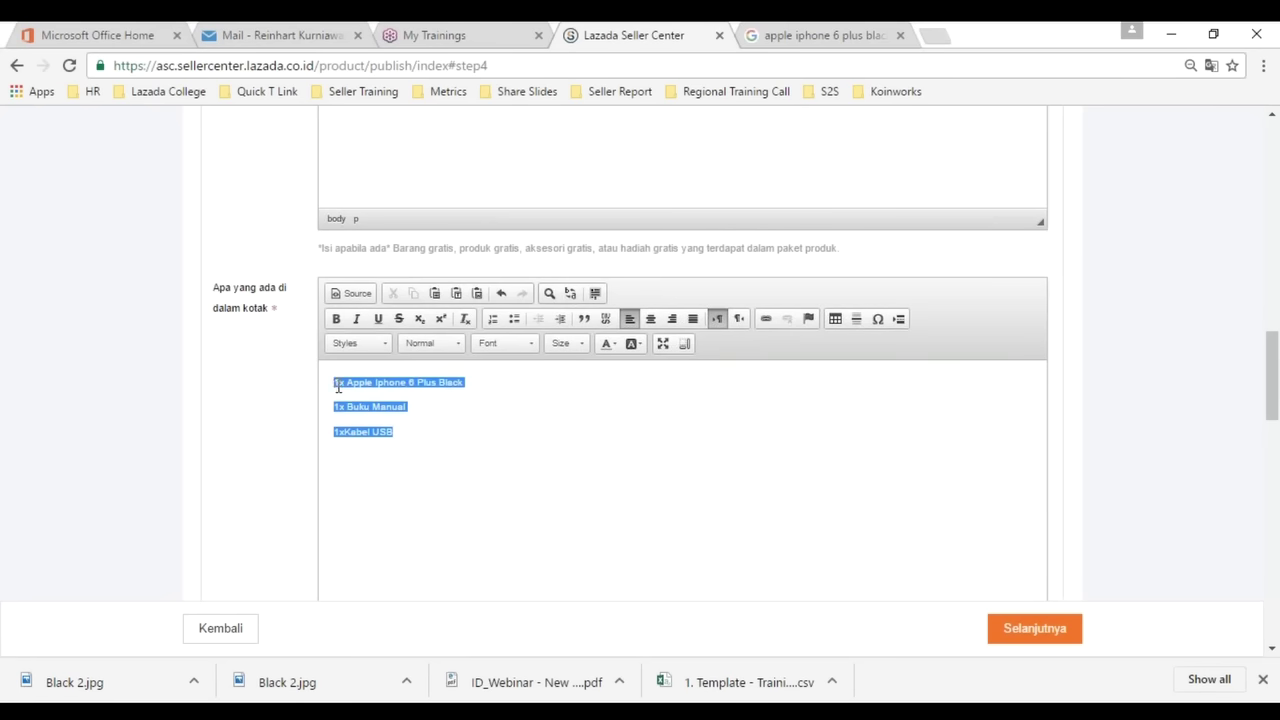
pyautogui.click(515, 320)
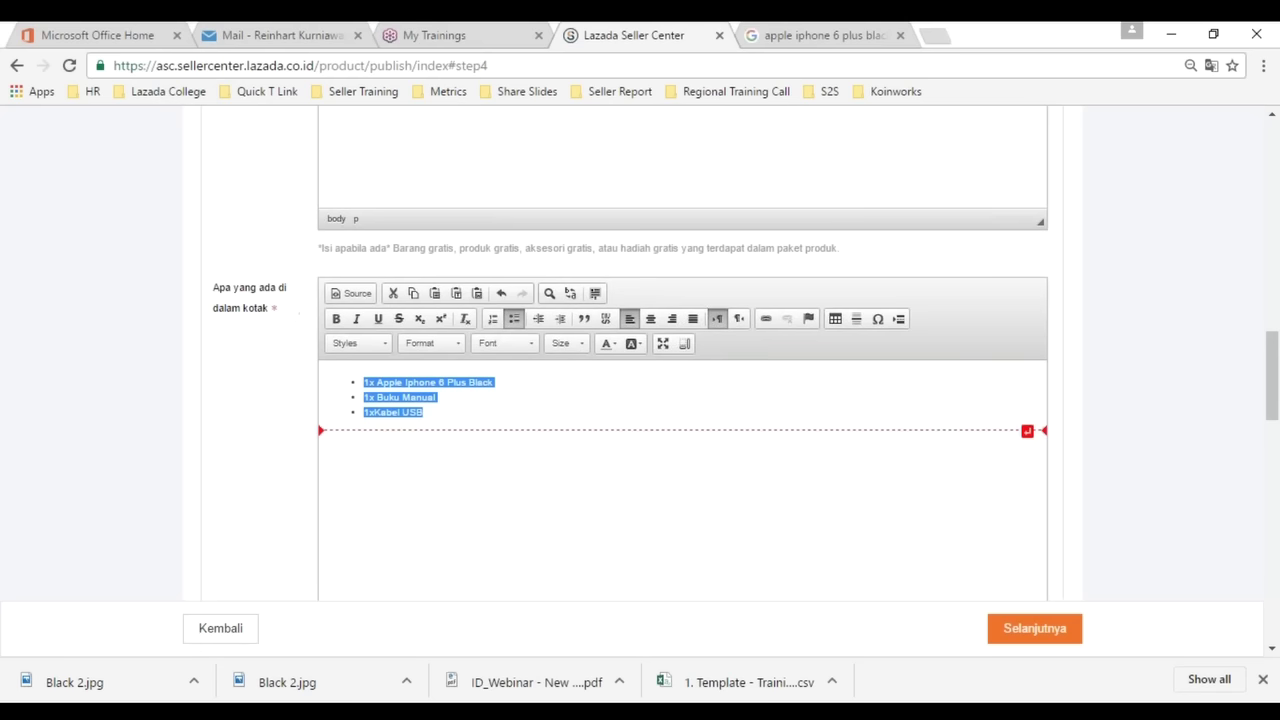
pyautogui.click(462, 420)
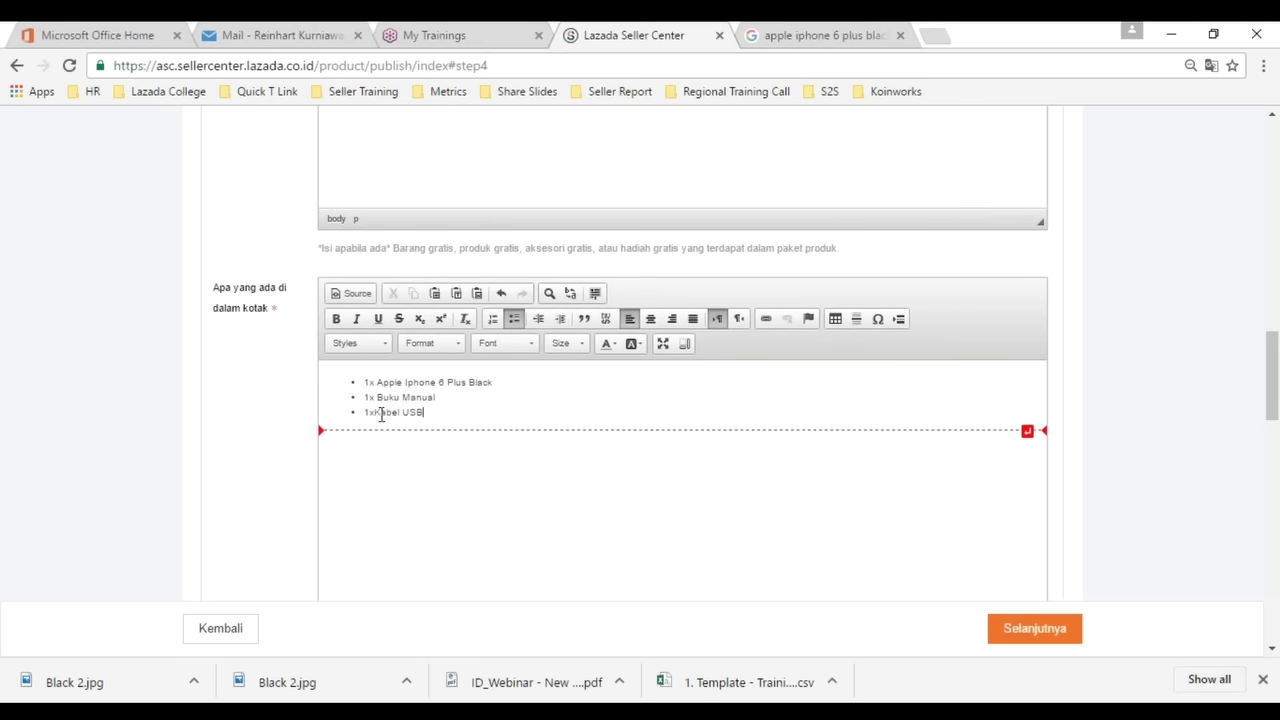
pyautogui.click(435, 397)
pyautogui.moveTo(460, 410); pyautogui.dragTo(356, 380)
pyautogui.click(486, 403)
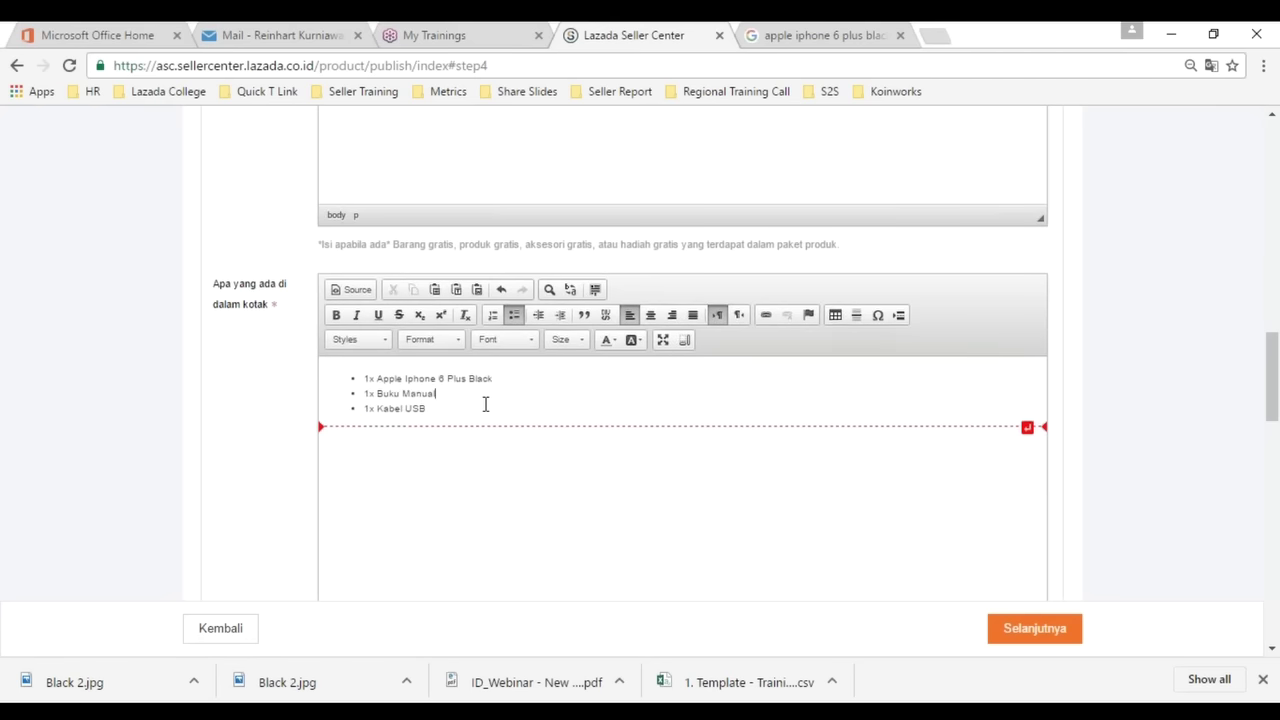
# - Set the Black 64GB package weight to 2 kg, length to 10 cm, width to 10 cm and height to 5 cm
pyautogui.scroll(-4, 486, 403)
pyautogui.click(406, 347)
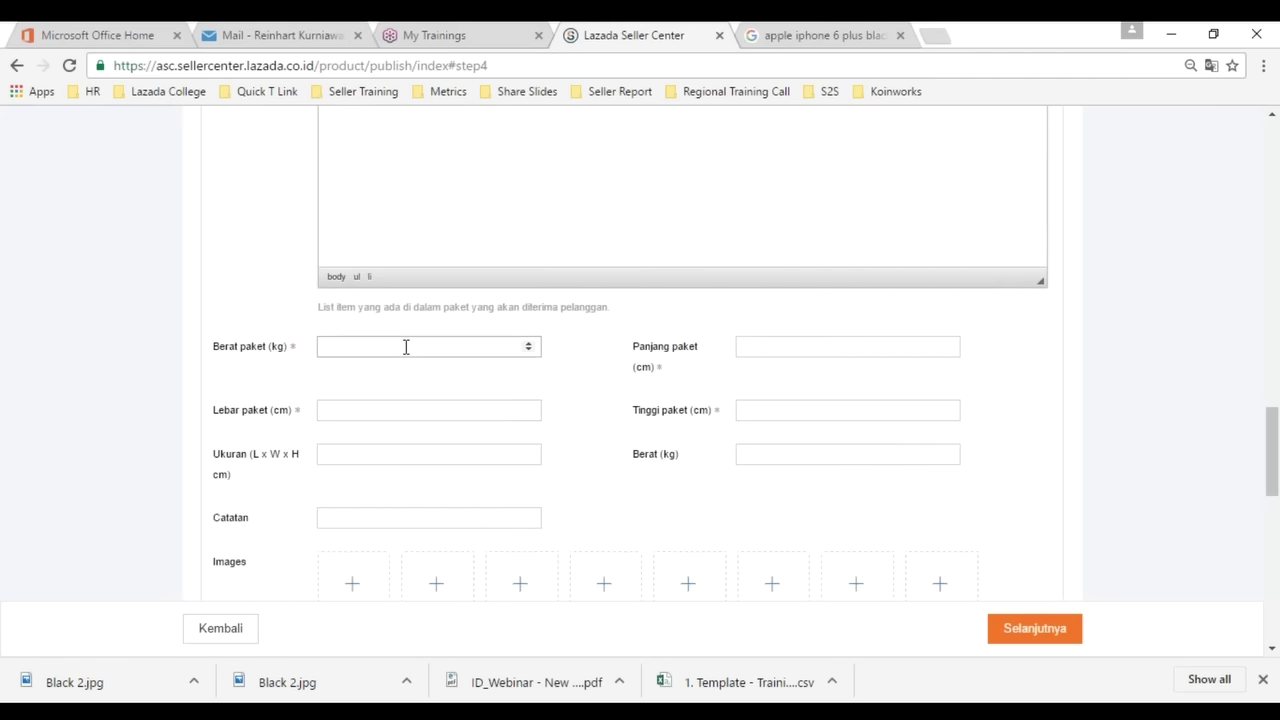
pyautogui.write('2')
pyautogui.click(752, 347)
pyautogui.write('10')
pyautogui.click(429, 410)
pyautogui.write('10')
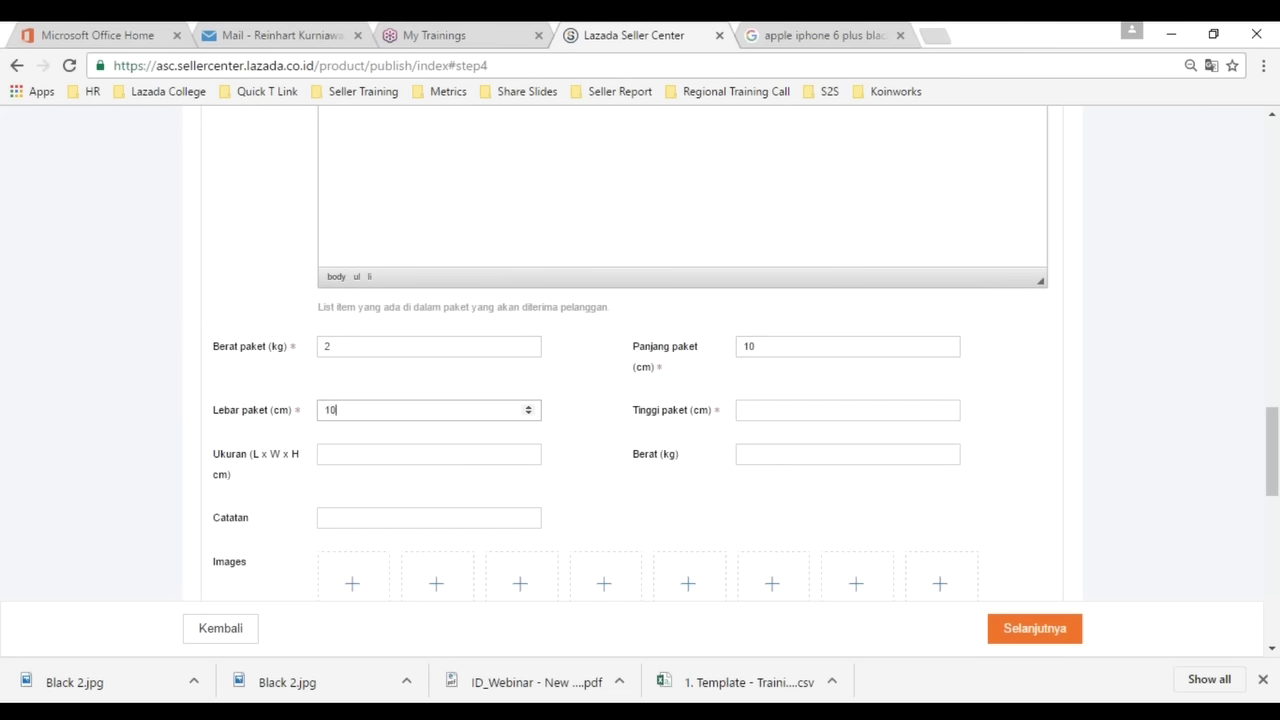
pyautogui.click(780, 412)
pyautogui.write('5')
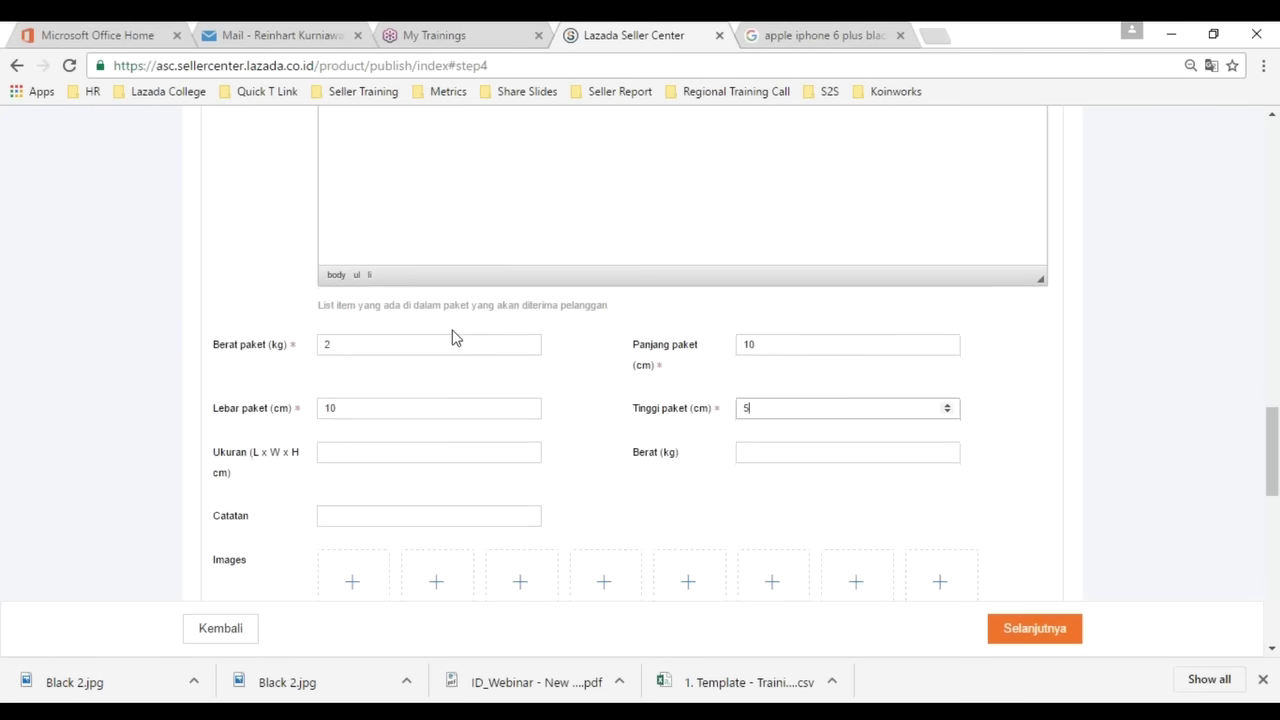
# - Upload the Black 2 picture as the first image of the Black 64GB SKU, keeping the default crop
pyautogui.scroll(-1, 452, 338)
pyautogui.scroll(-1, 463, 346)
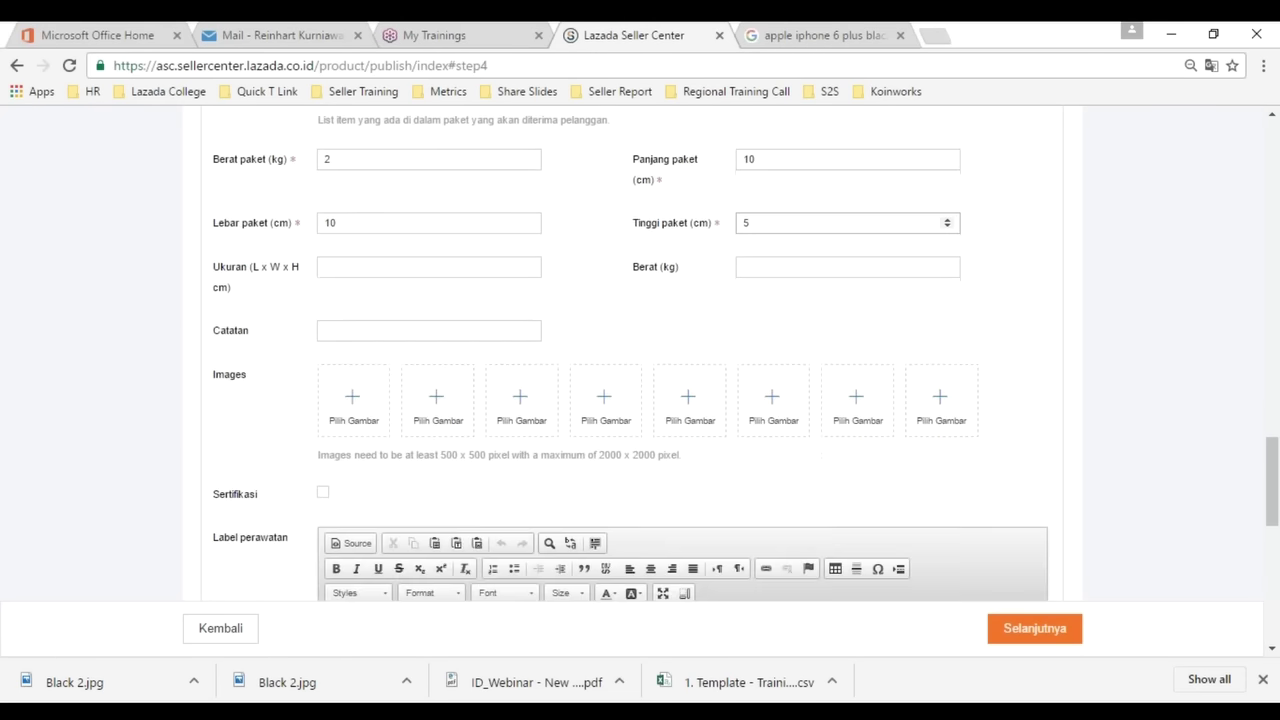
pyautogui.click(362, 412)
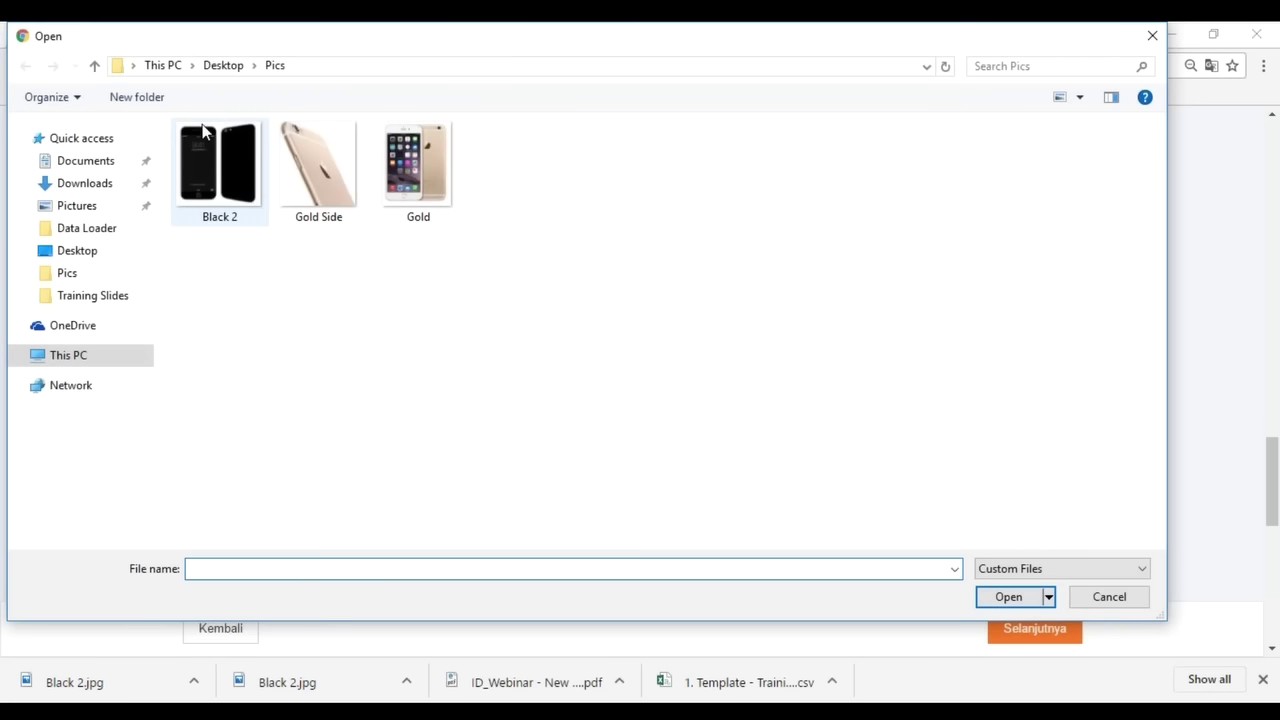
pyautogui.doubleClick(222, 171)
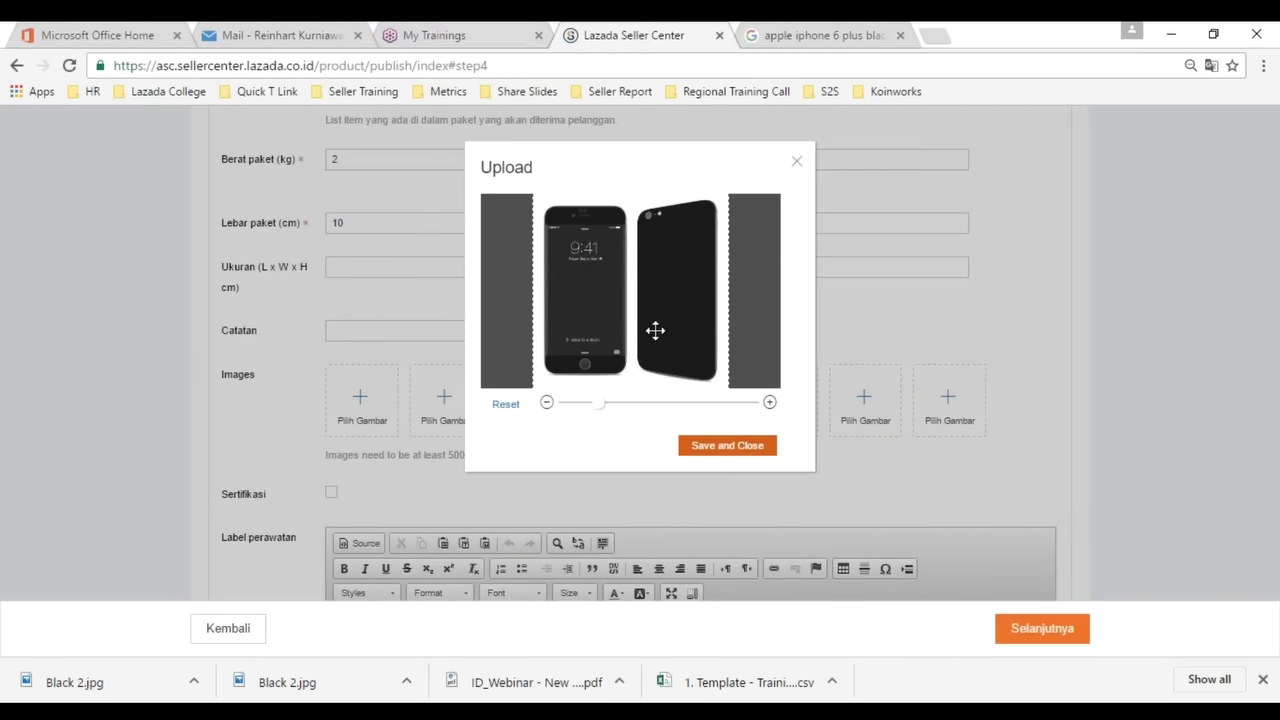
pyautogui.click(727, 445)
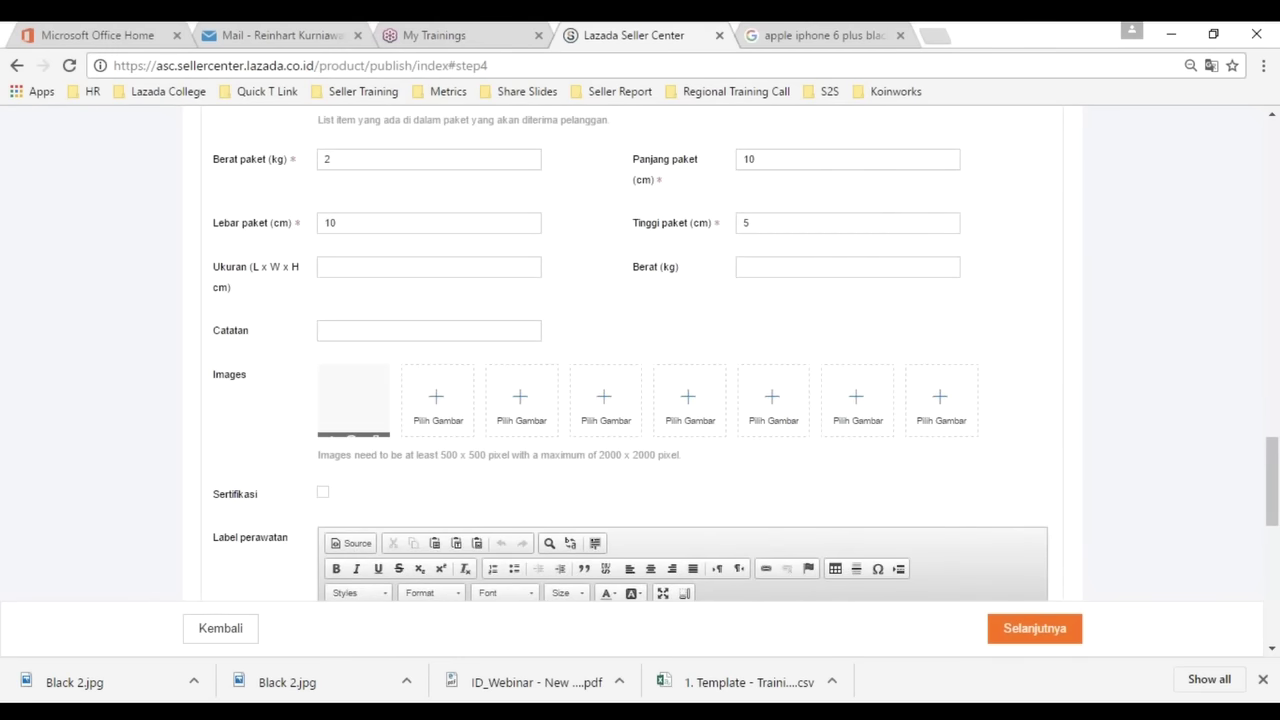
pyautogui.moveTo(335, 405)
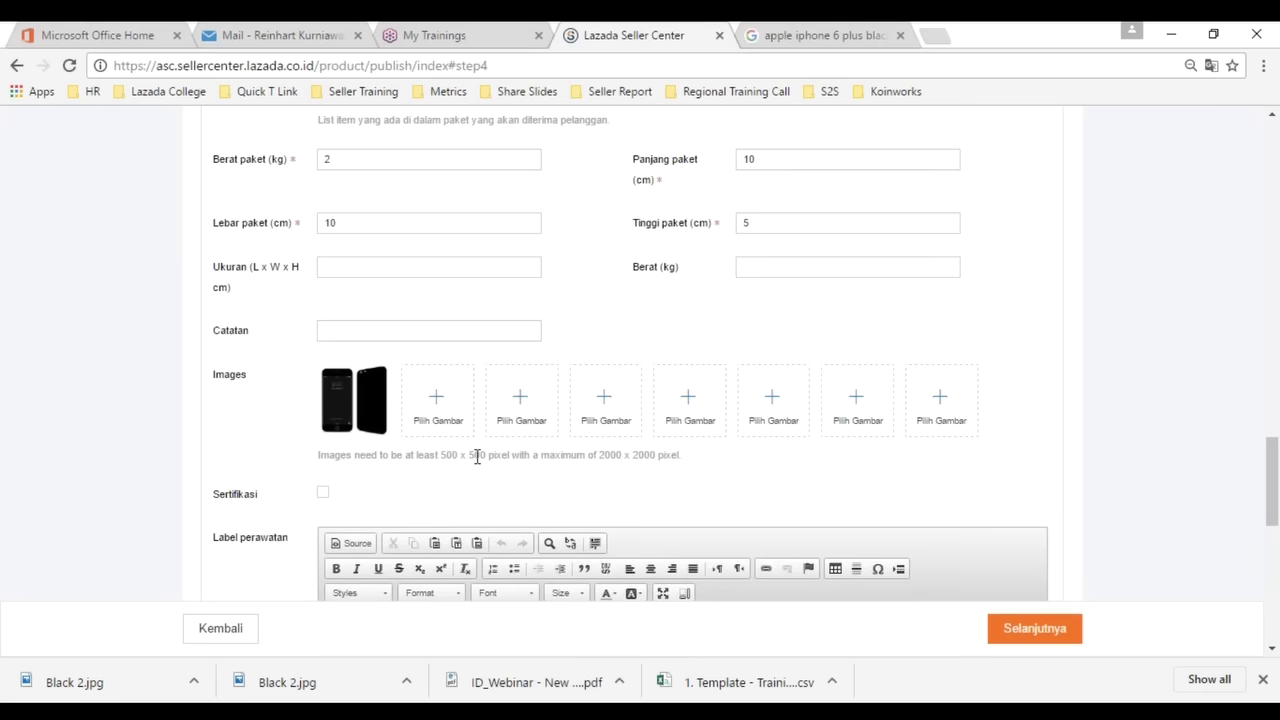
# - Set the return policy of the Black 64GB SKU to Buyer Protection & 100% Satisfaction
pyautogui.scroll(-4, 479, 446)
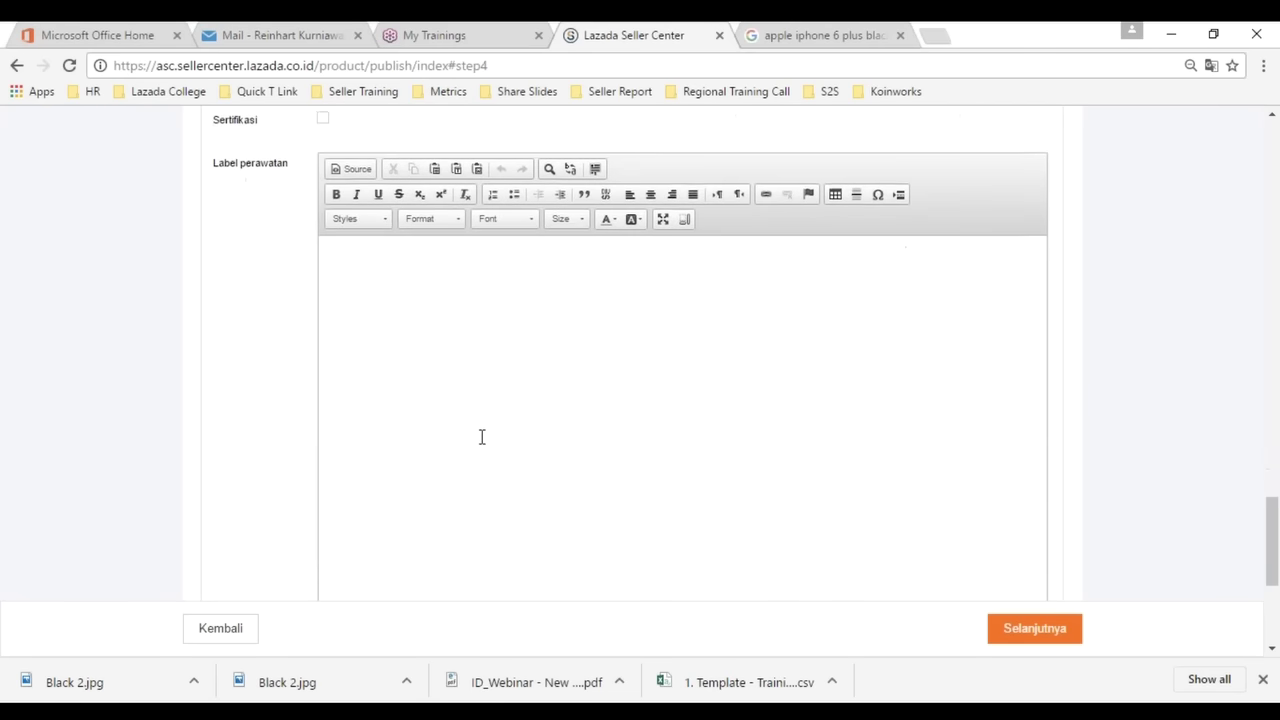
pyautogui.scroll(-5, 481, 437)
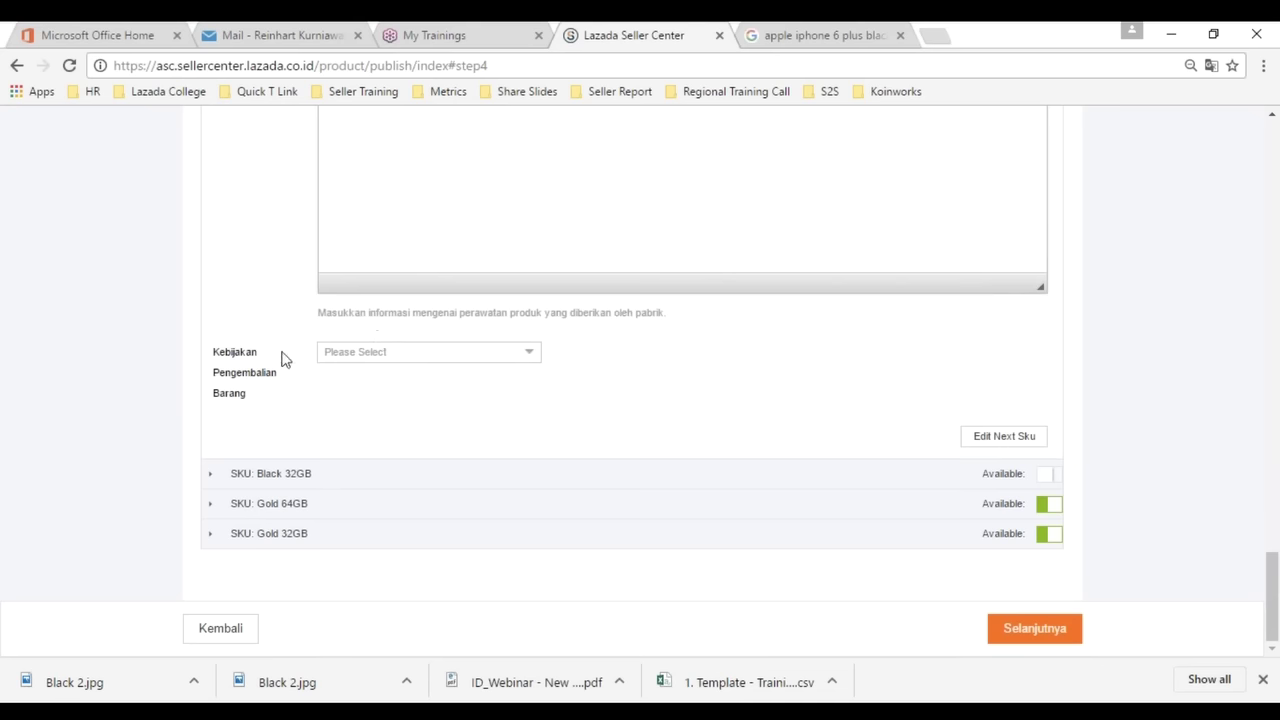
pyautogui.click(465, 366)
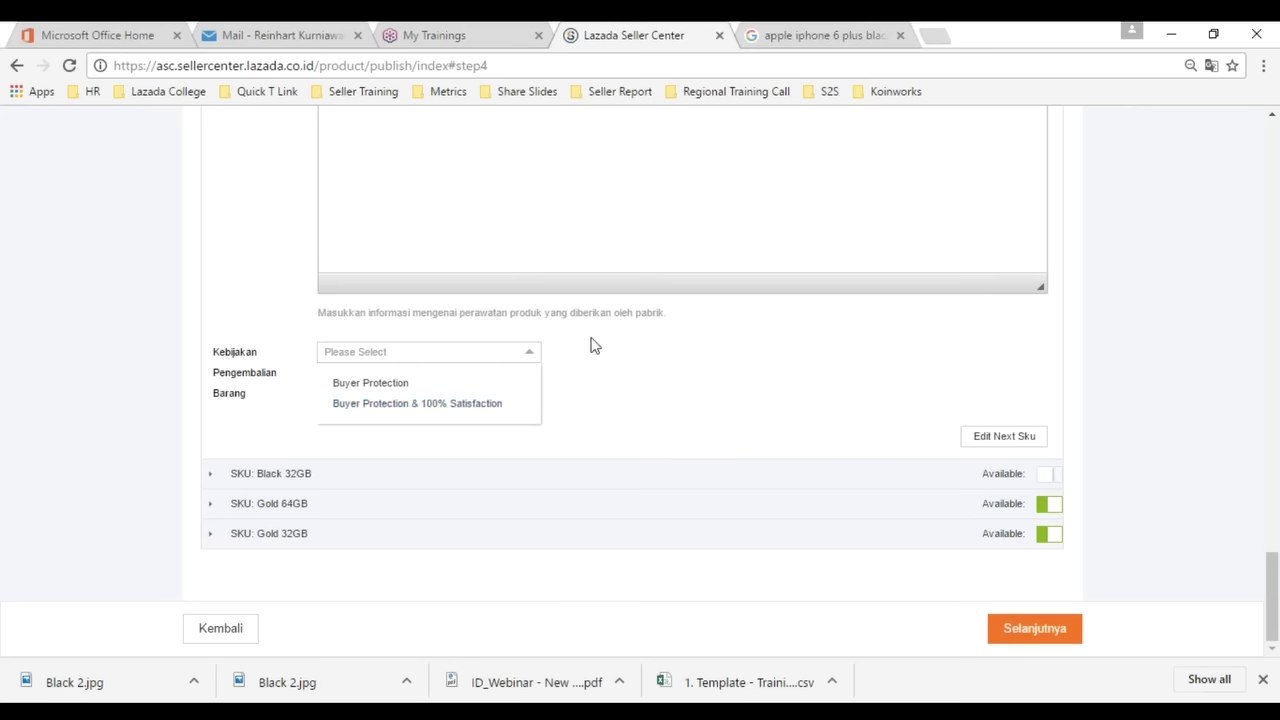
pyautogui.click(399, 407)
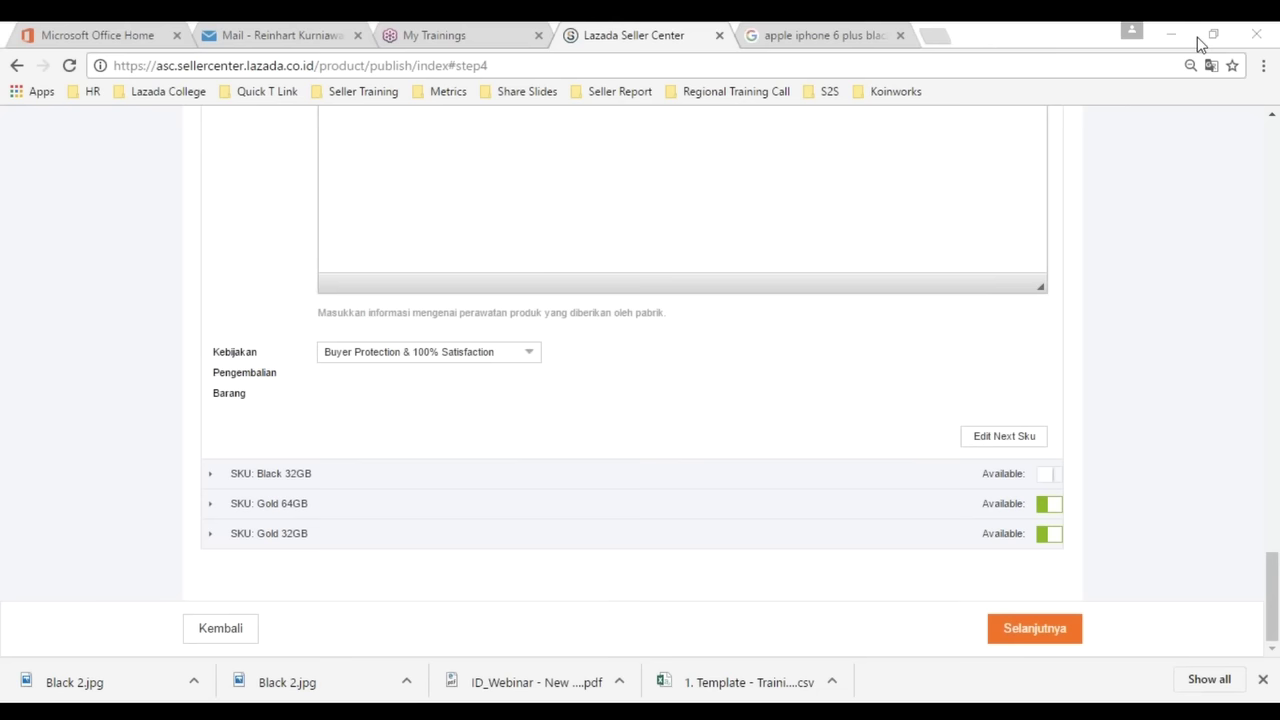
# - Copy the last SKU's information into the Black 32GB SKU and change its seller SKU to A-121
pyautogui.click(349, 470)
pyautogui.scroll(-1, 289, 483)
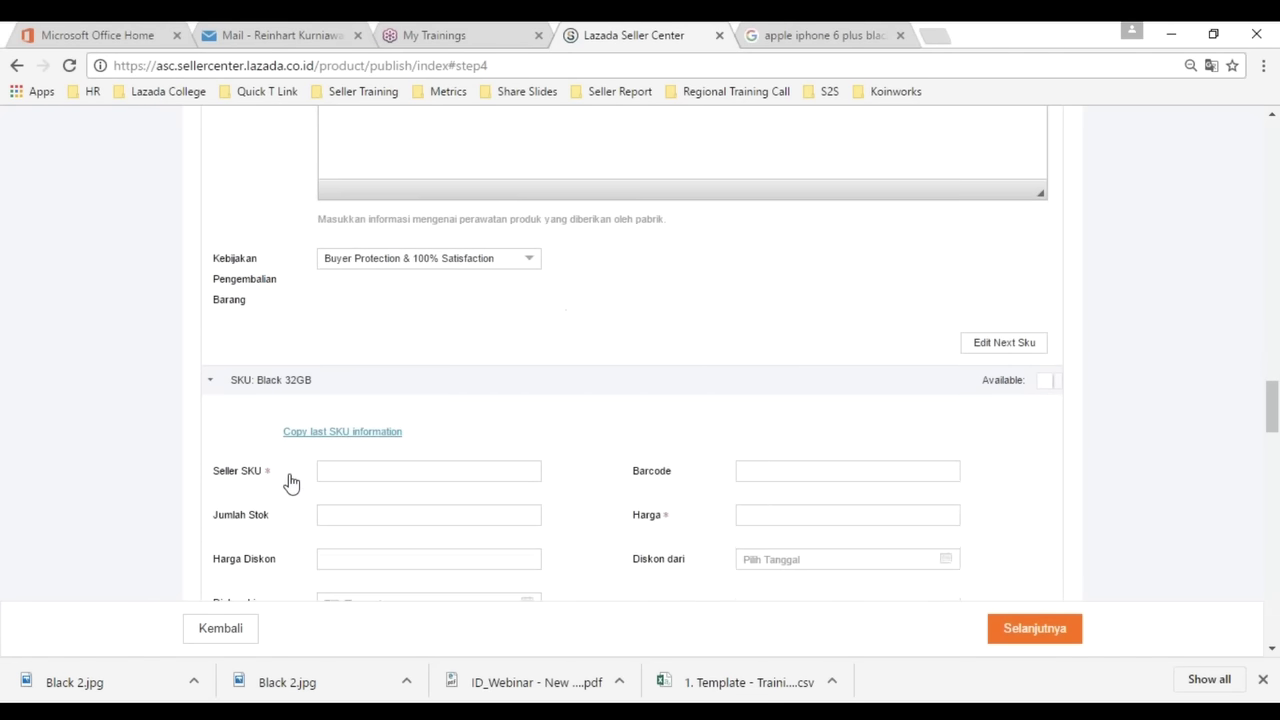
pyautogui.click(392, 434)
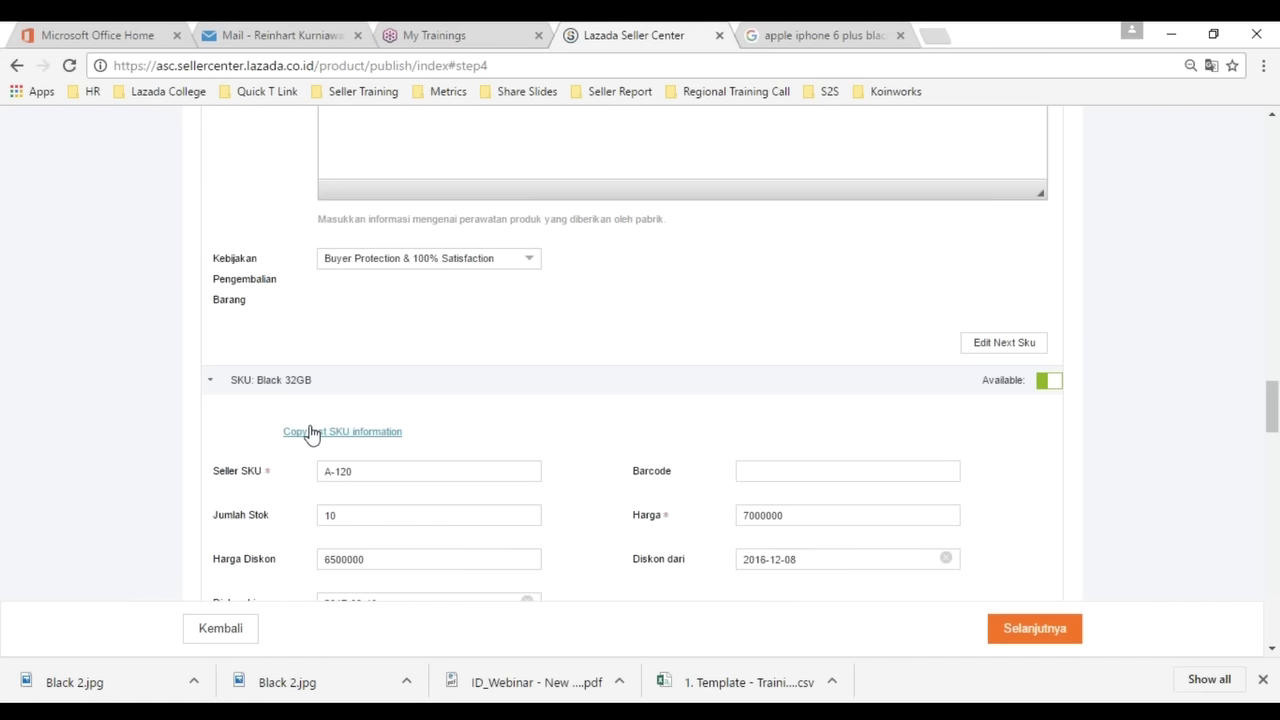
pyautogui.click(372, 466)
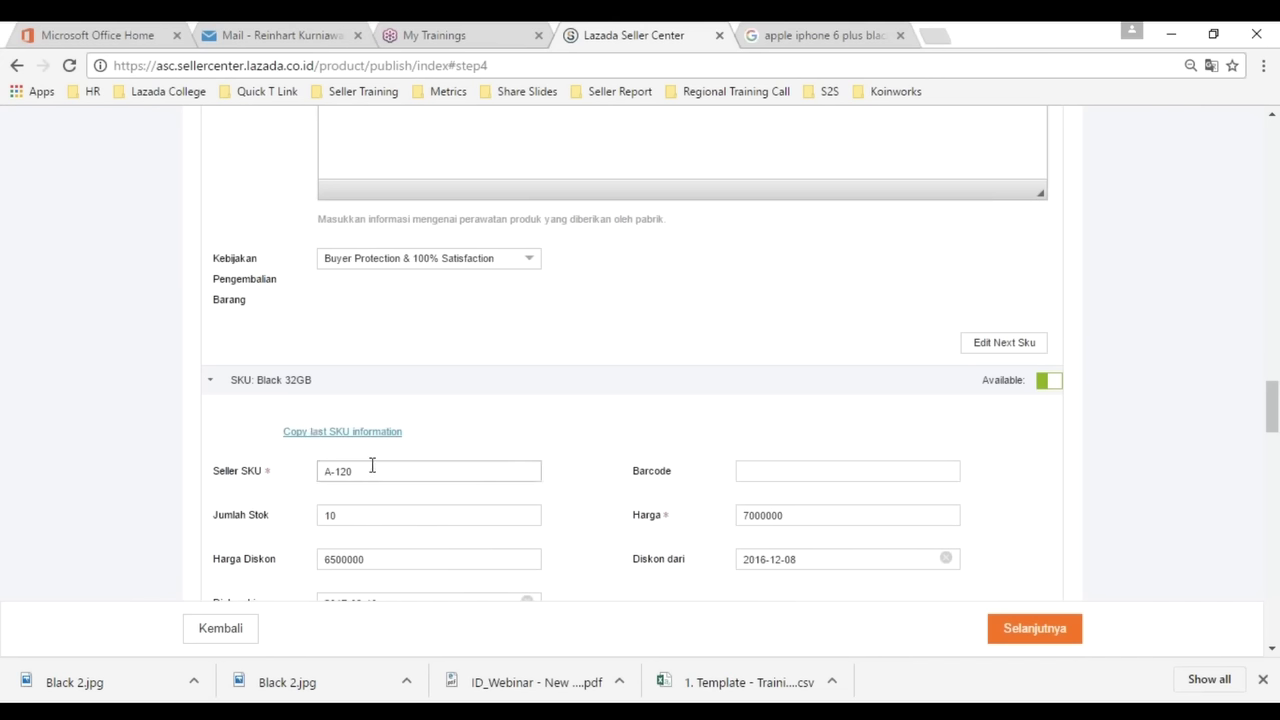
pyautogui.press('BackSpace')
pyautogui.write('1')
pyautogui.scroll(-1, 364, 468)
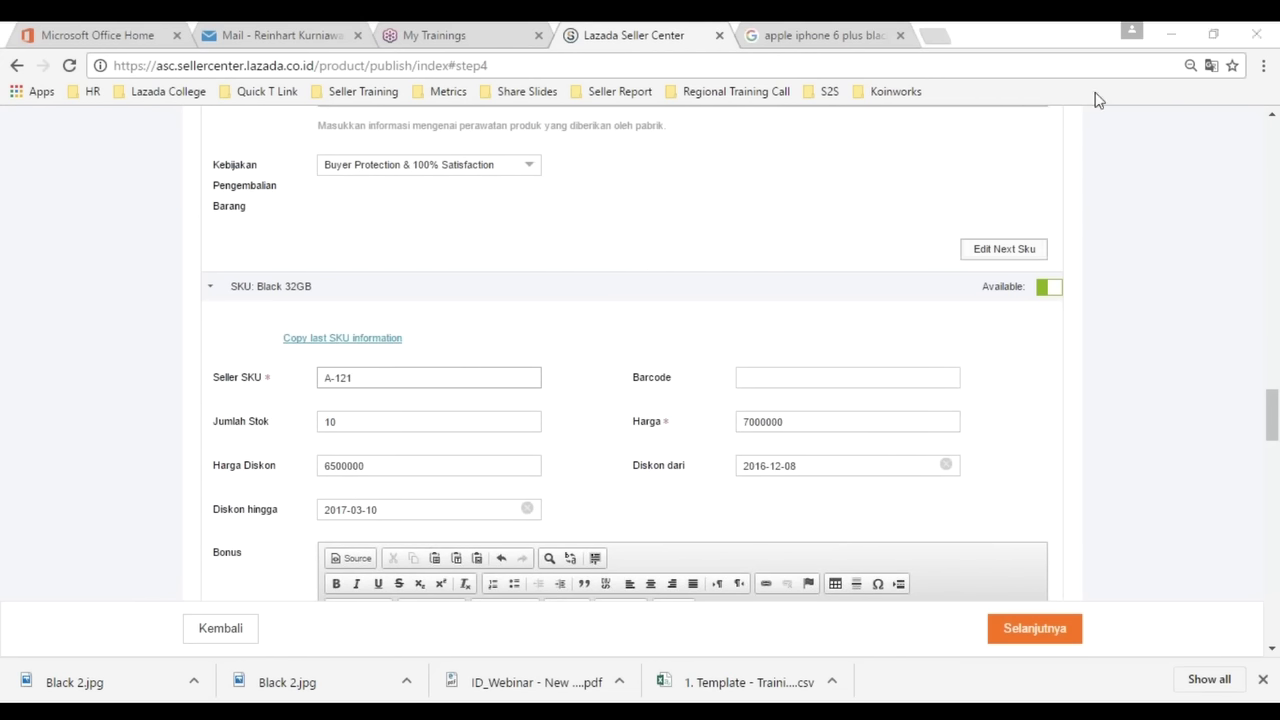
# - Mark the Black 32GB SKU as unavailable, check its copied details and collapse its section
pyautogui.click(1058, 292)
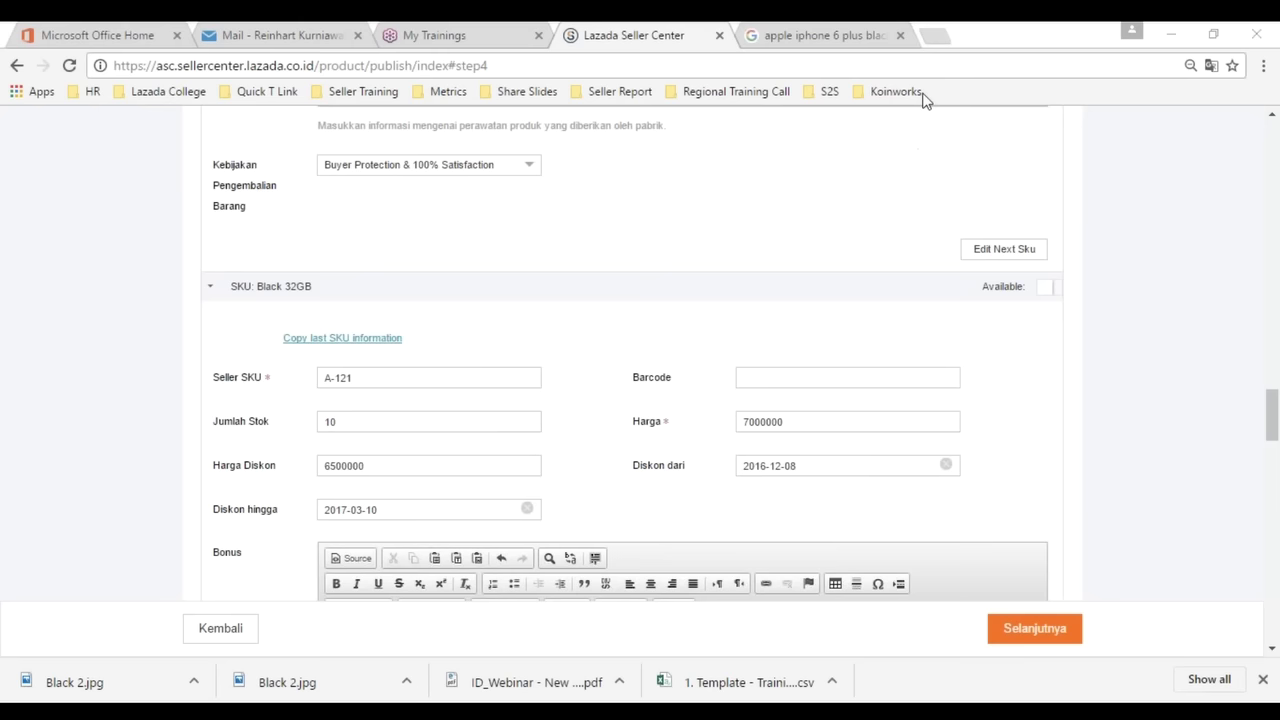
pyautogui.scroll(-2, 640, 350)
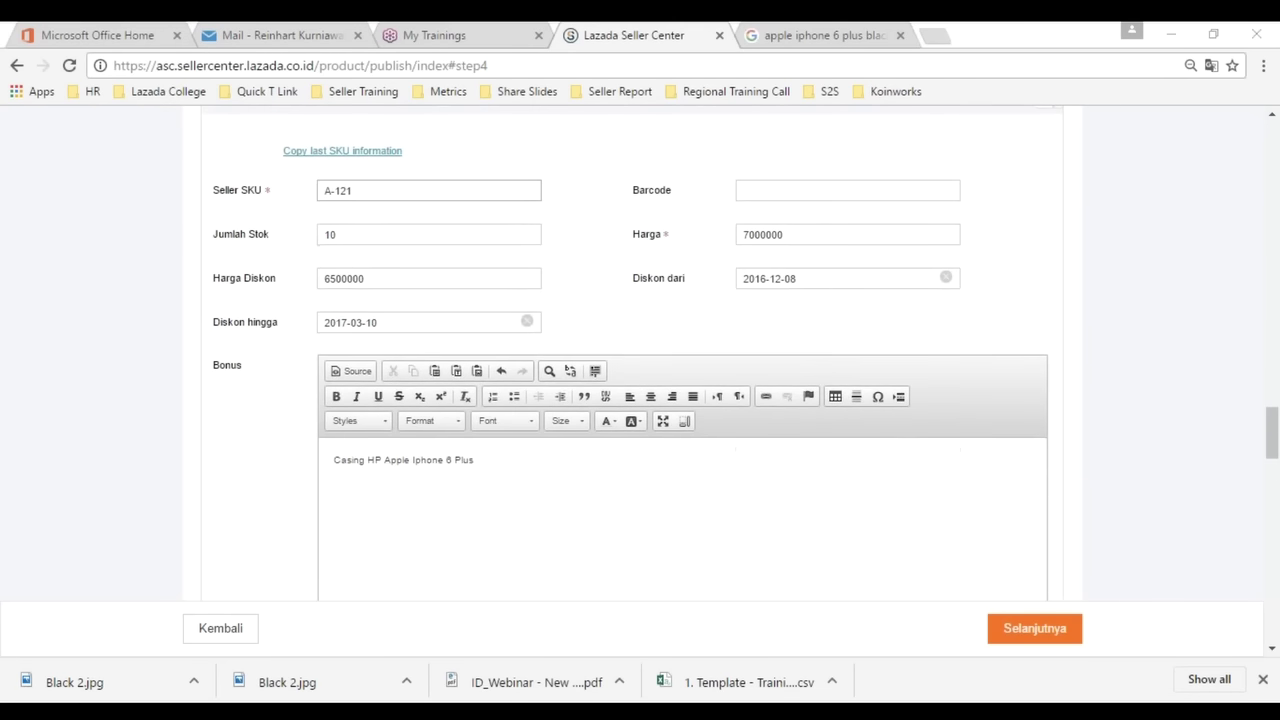
pyautogui.scroll(-10, 640, 350)
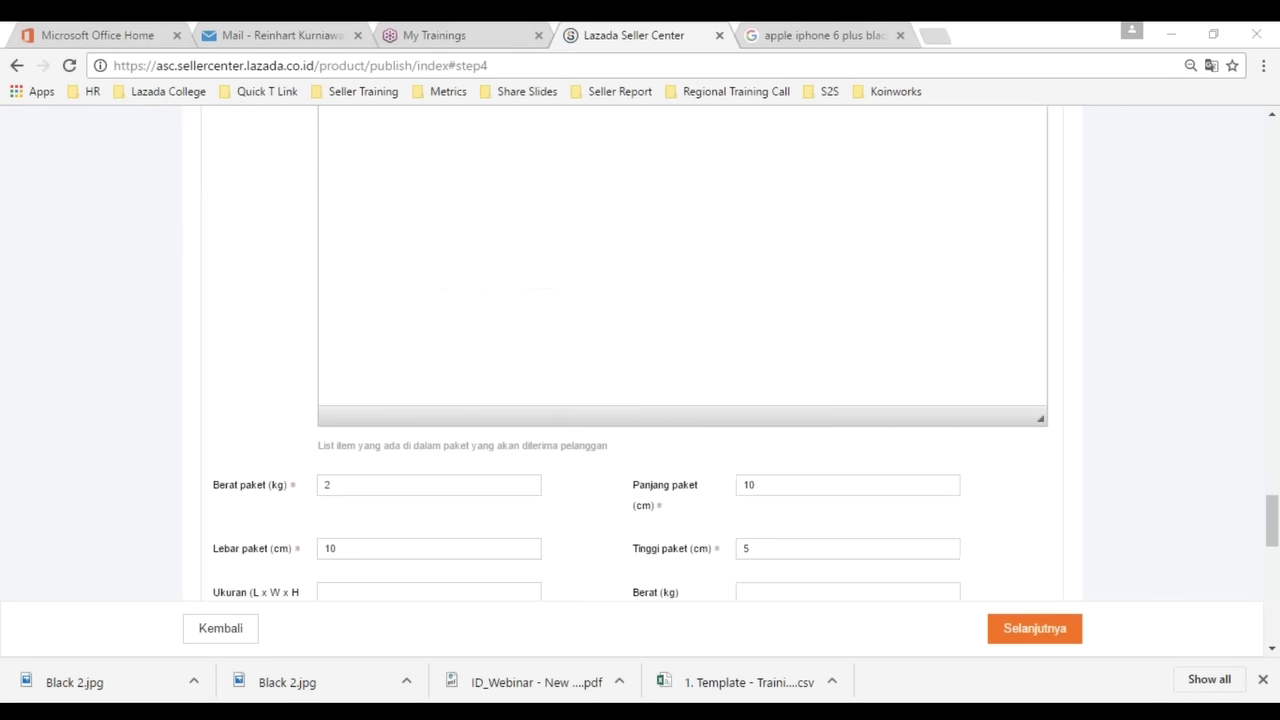
pyautogui.scroll(12, 640, 350)
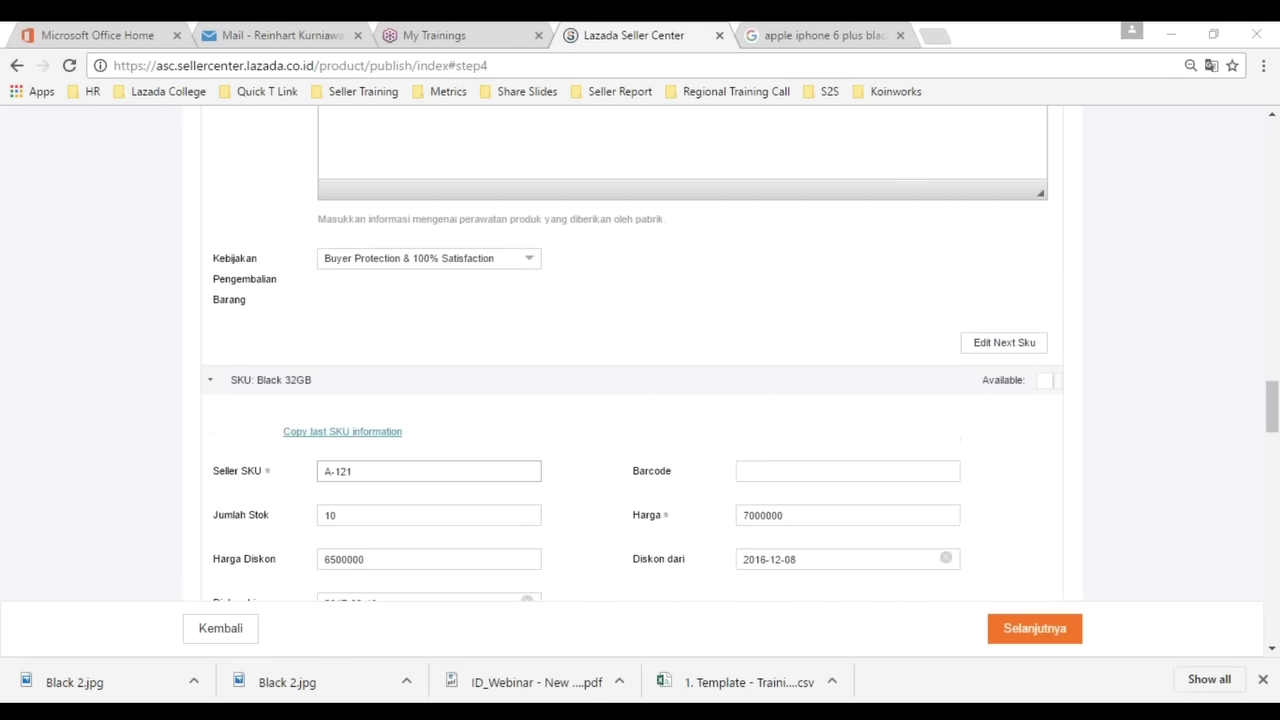
pyautogui.click(348, 384)
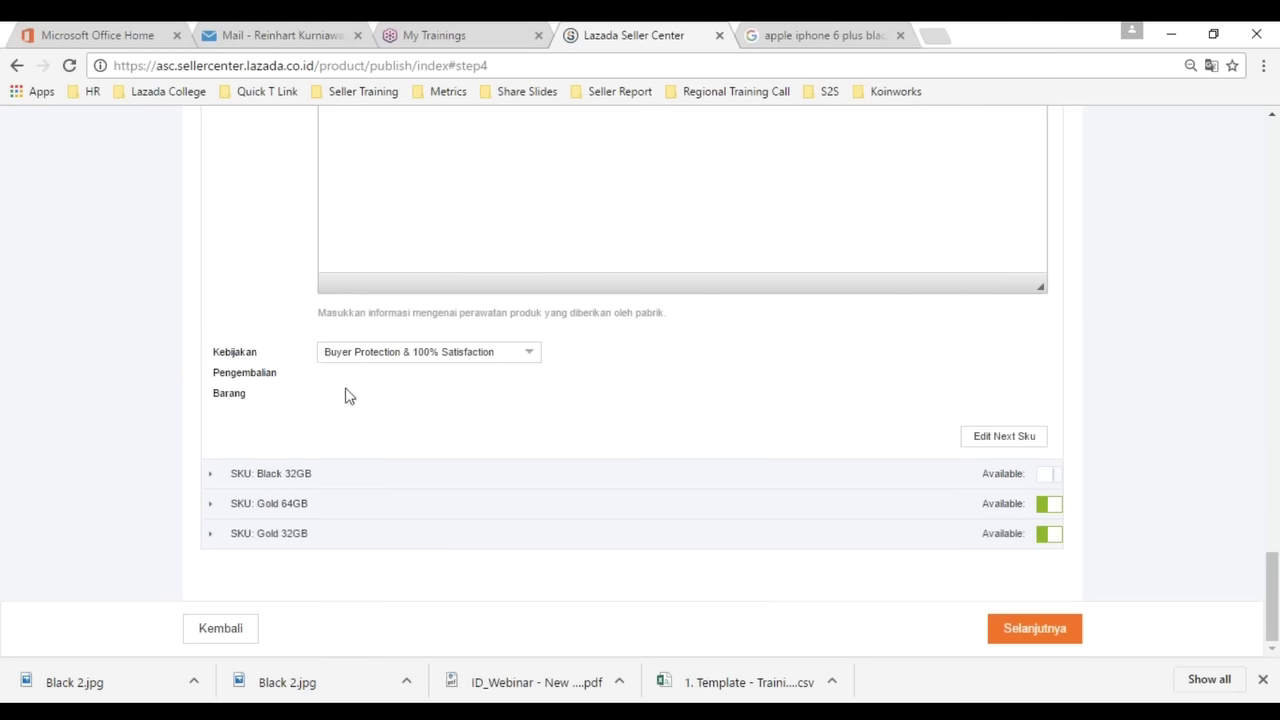
# - Copy the last SKU's information into the Gold 64GB SKU and change its seller SKU to A-122
pyautogui.click(331, 516)
pyautogui.scroll(-1, 331, 516)
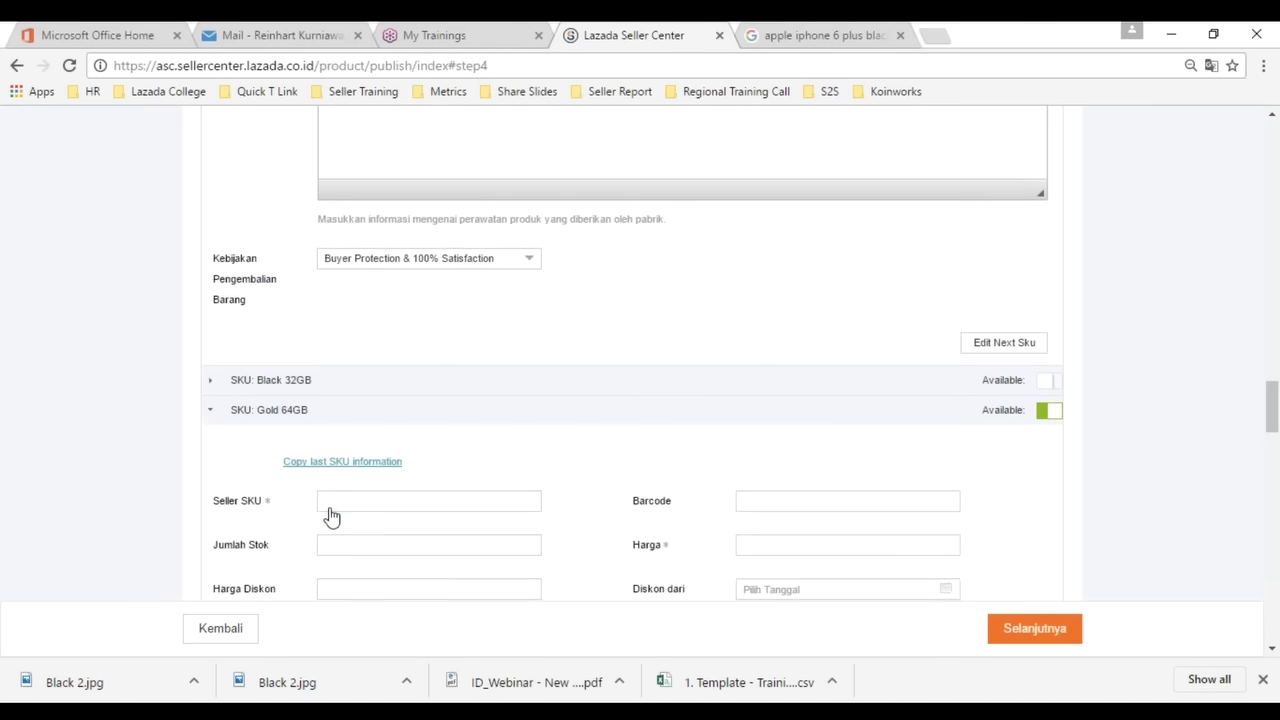
pyautogui.click(342, 462)
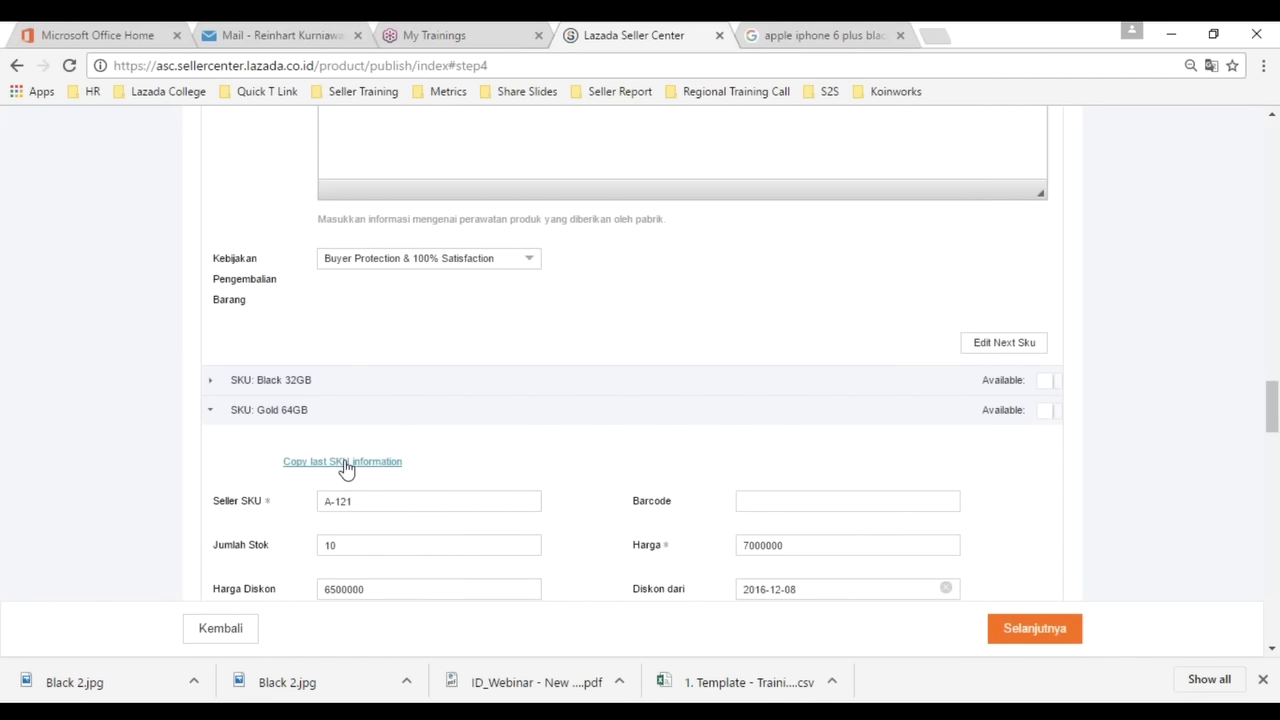
pyautogui.click(373, 499)
pyautogui.press('BackSpace')
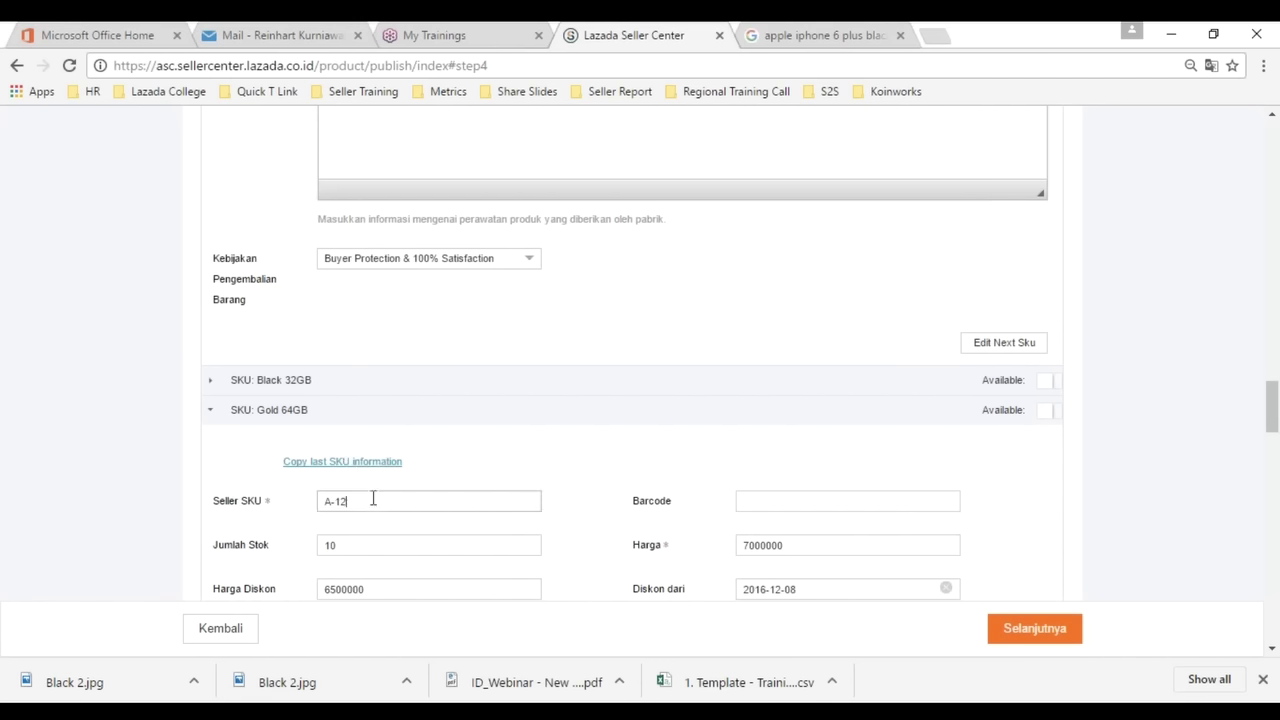
pyautogui.write('2')
# - Delete the copied black phone picture from the Gold 64GB SKU's images
pyautogui.scroll(-2, 372, 498)
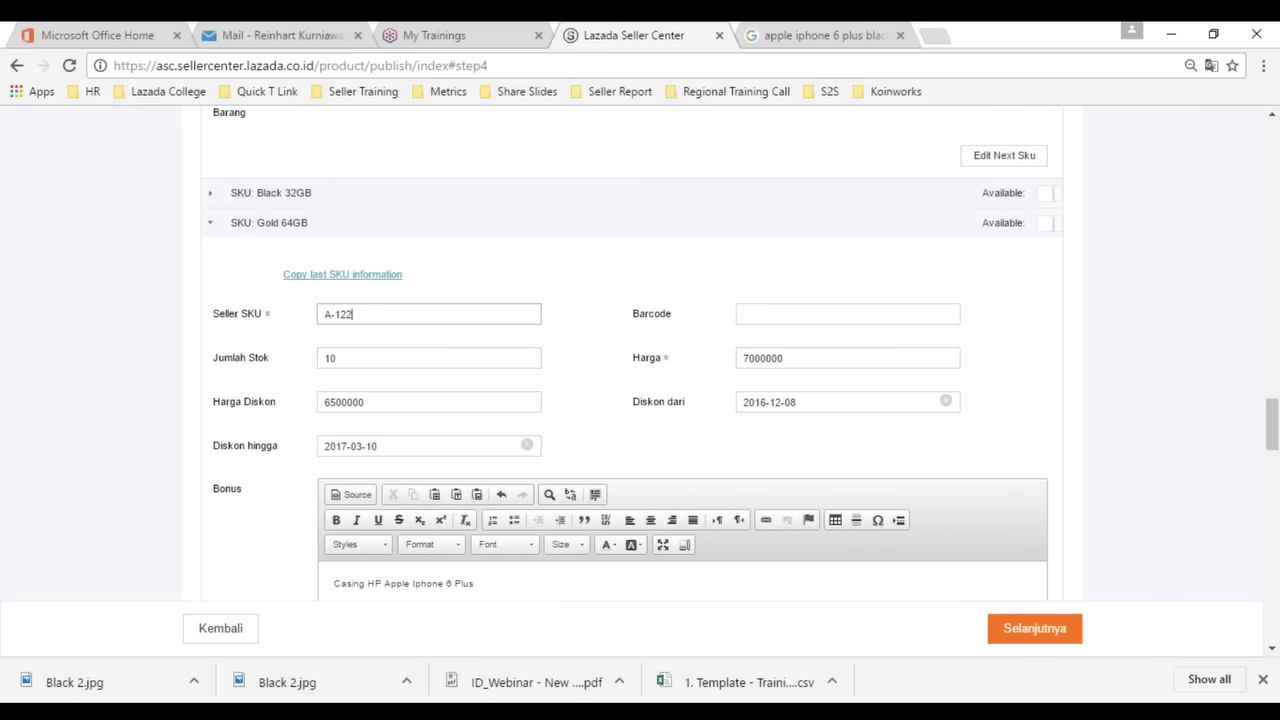
pyautogui.scroll(-1, 419, 474)
pyautogui.scroll(-6, 420, 477)
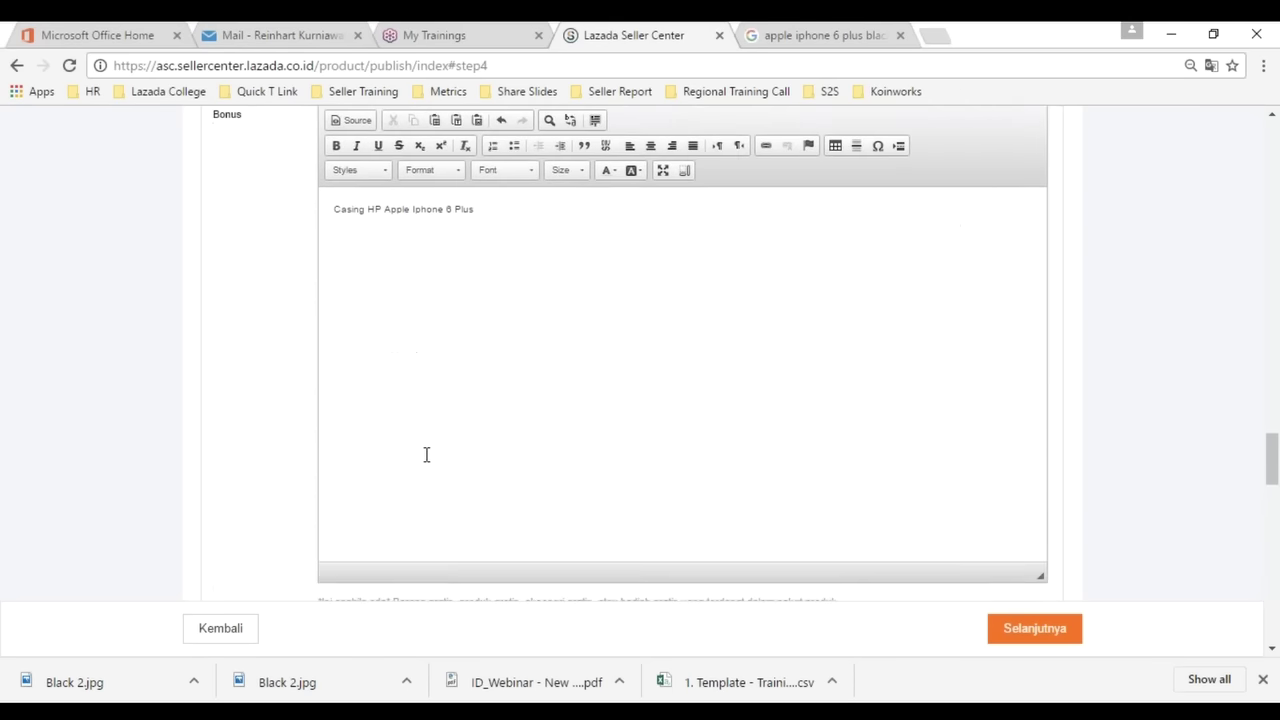
pyautogui.scroll(-9, 428, 456)
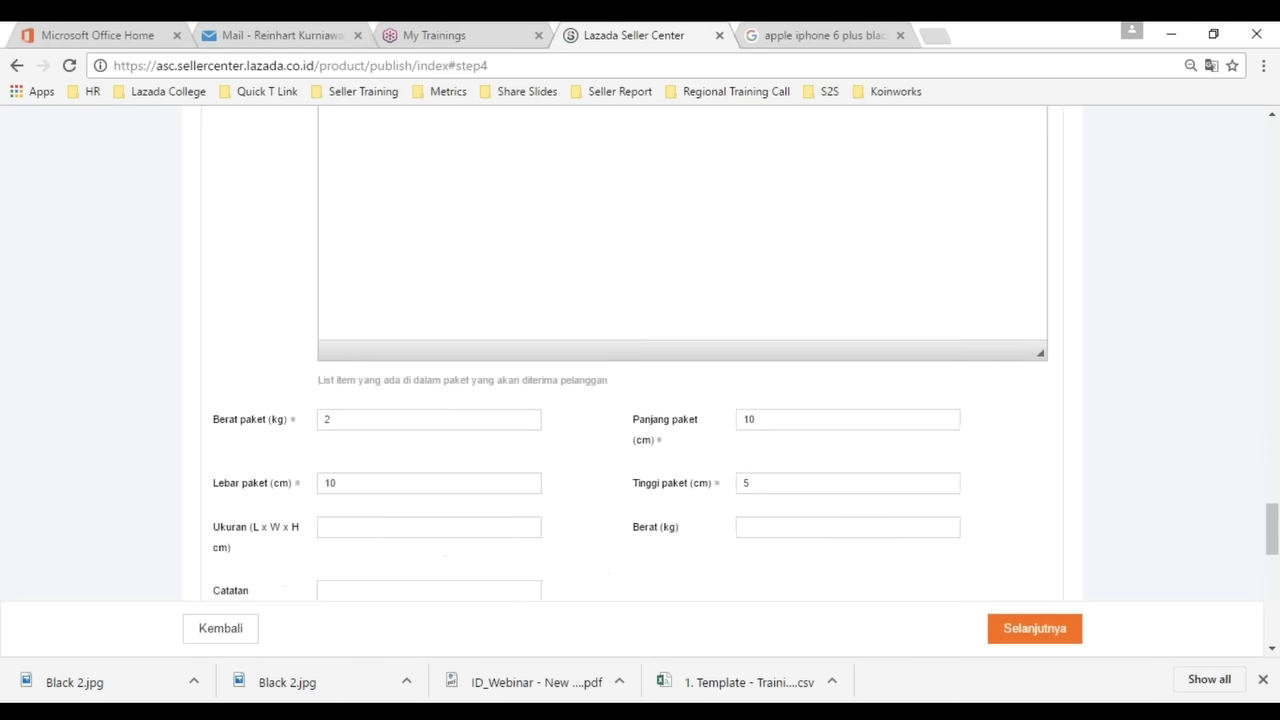
pyautogui.moveTo(374, 305)
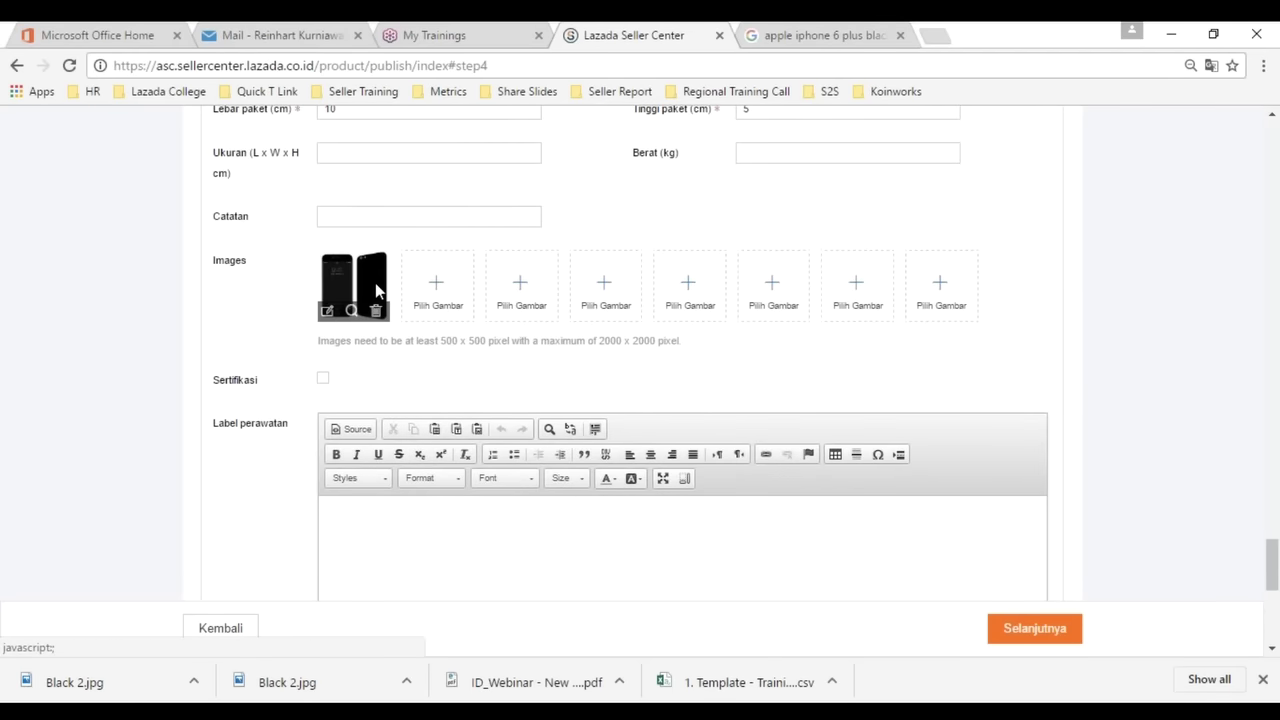
pyautogui.click(377, 312)
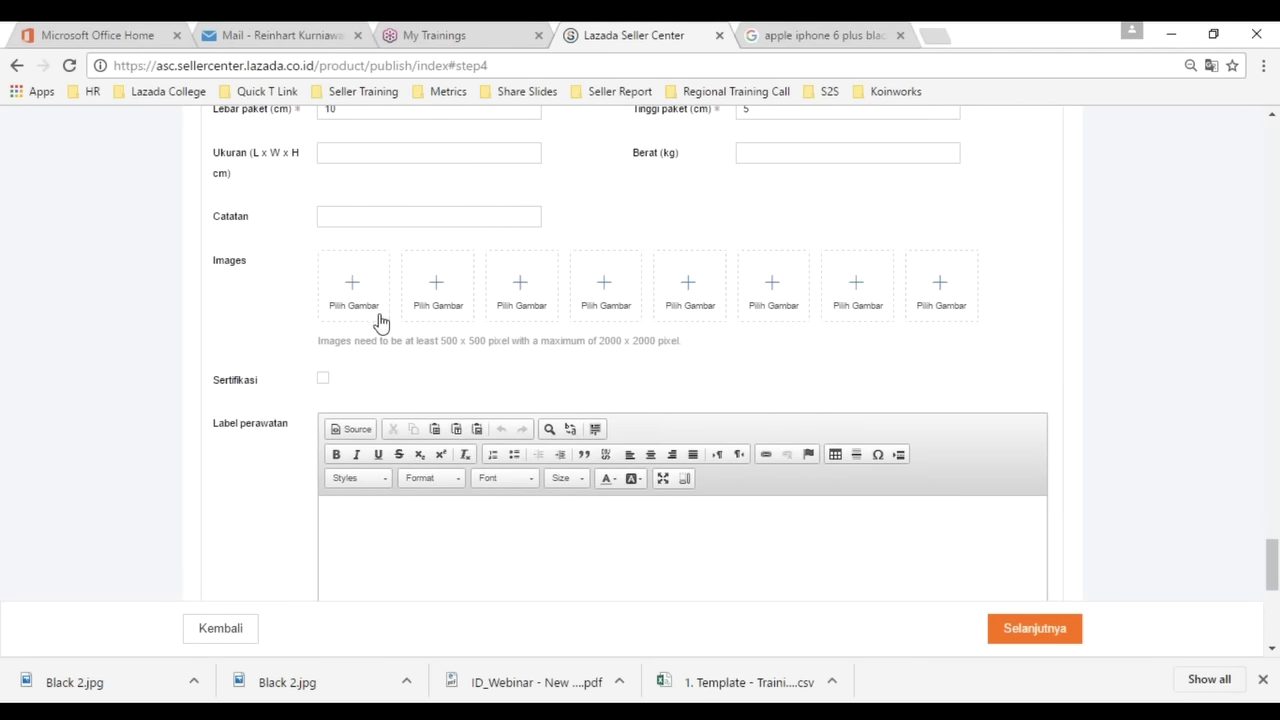
# - Upload the Gold picture as the Gold 64GB SKU's first image, enlarging the crop frame to include the whole phone
pyautogui.scroll(2, 366, 300)
pyautogui.click(360, 490)
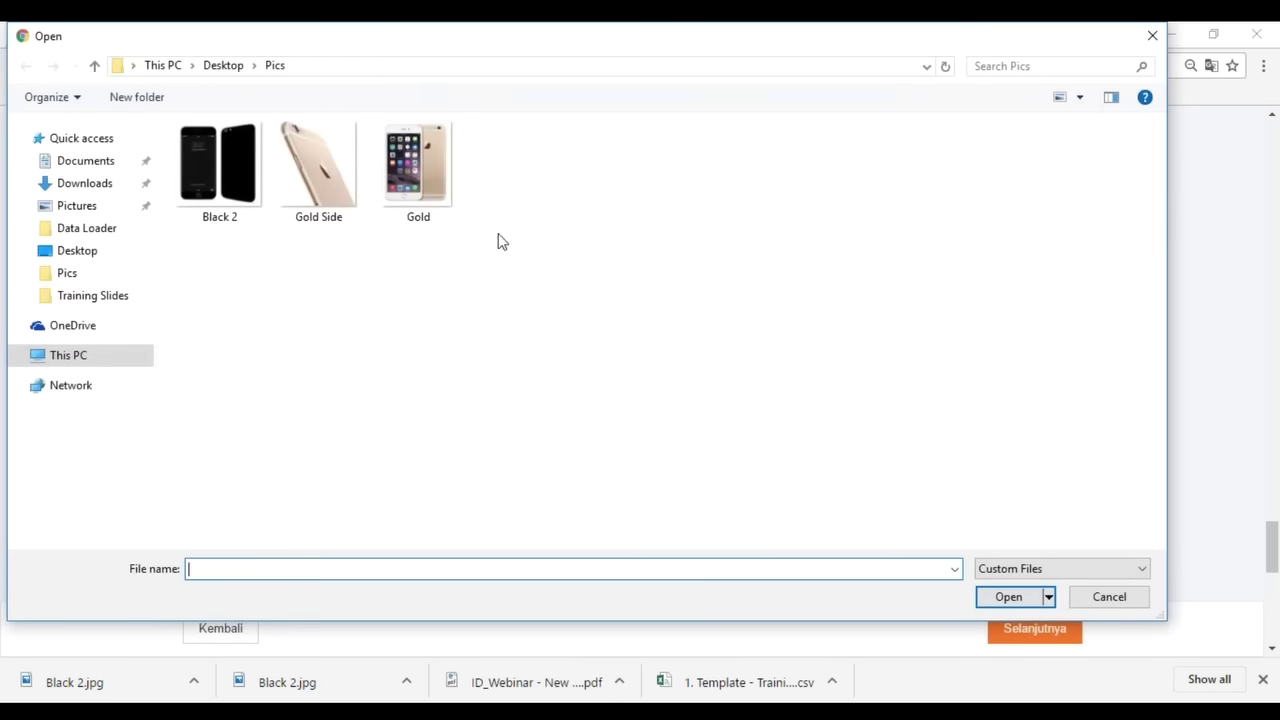
pyautogui.doubleClick(421, 152)
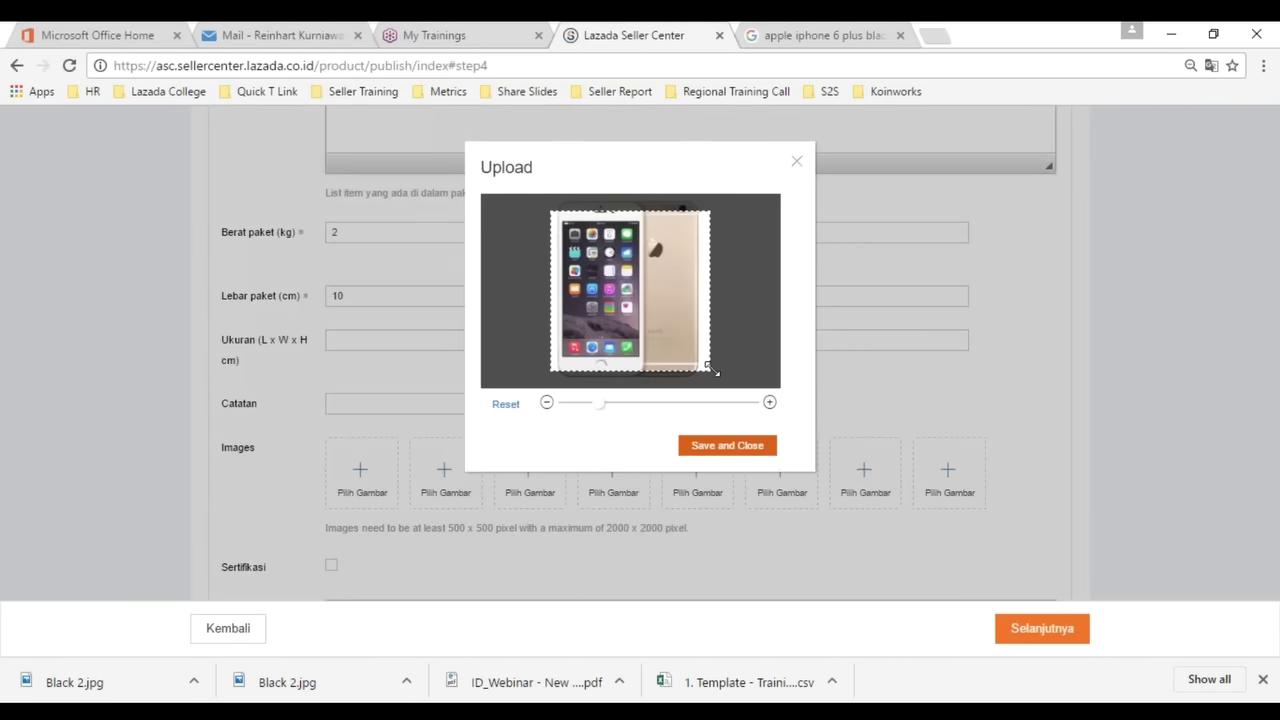
pyautogui.moveTo(710, 372); pyautogui.dragTo(722, 384)
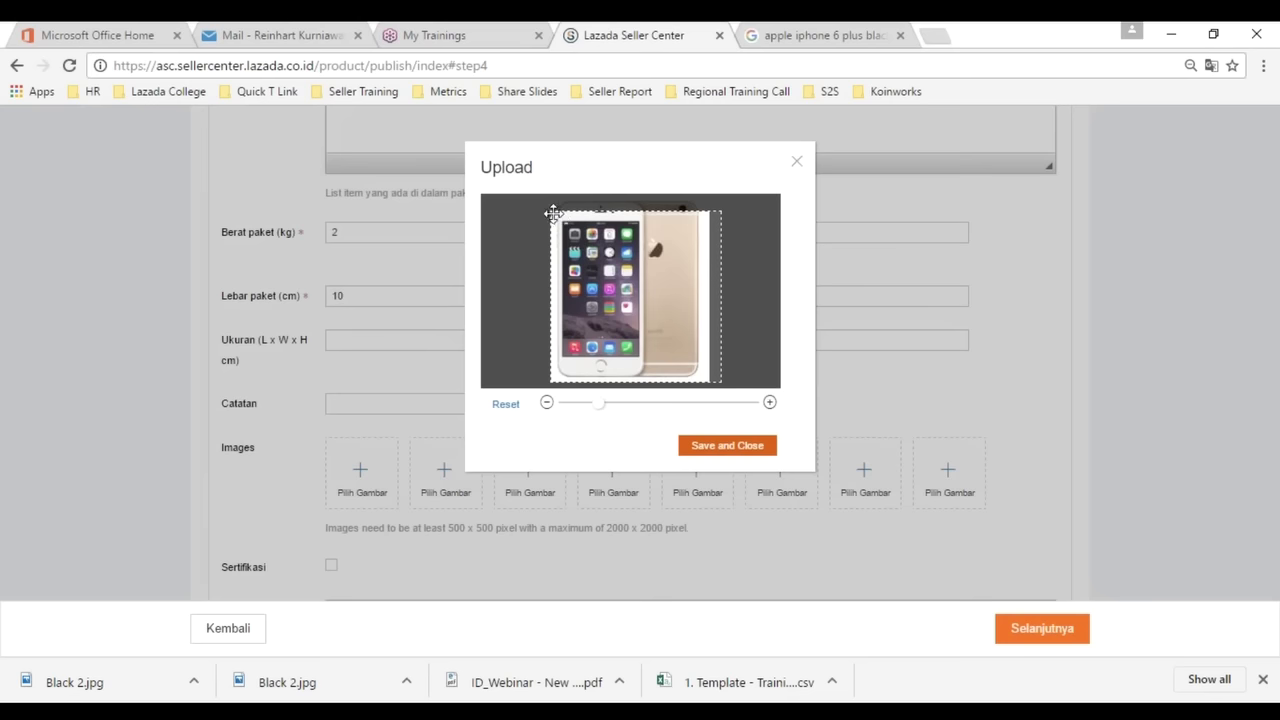
pyautogui.moveTo(551, 211); pyautogui.dragTo(538, 198)
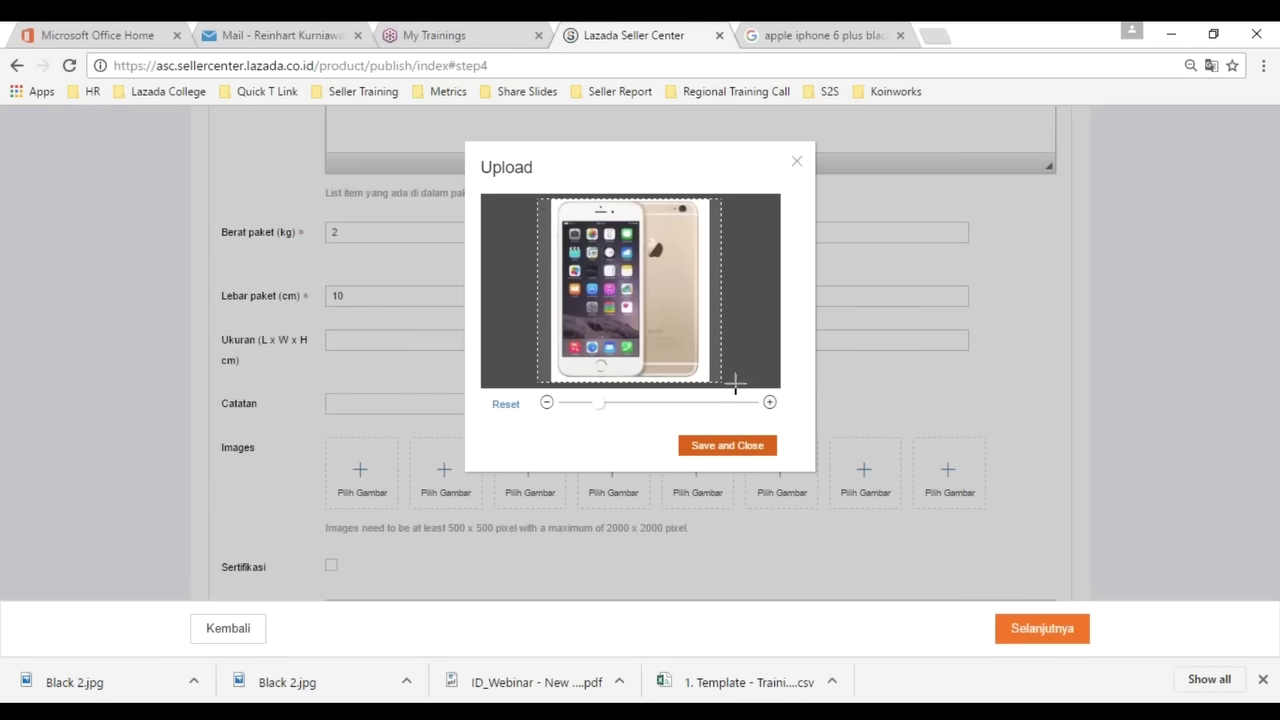
pyautogui.click(722, 448)
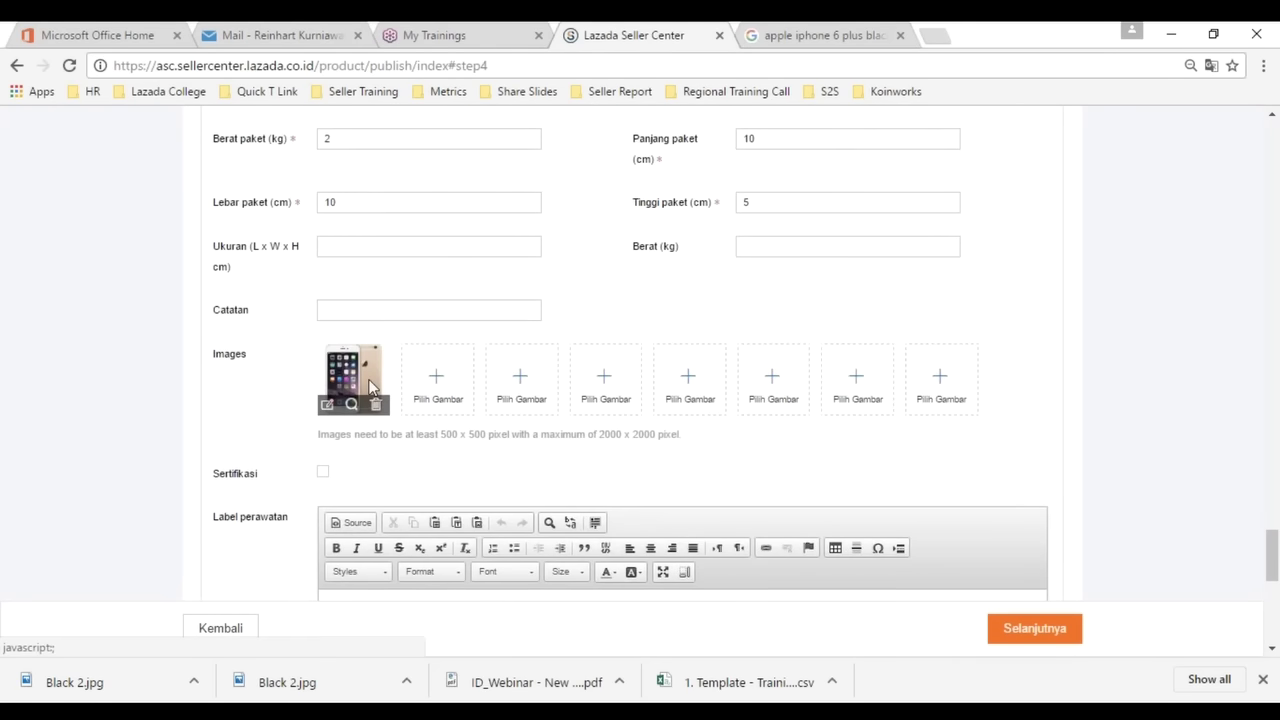
pyautogui.scroll(-3, 370, 388)
pyautogui.scroll(-5, 375, 390)
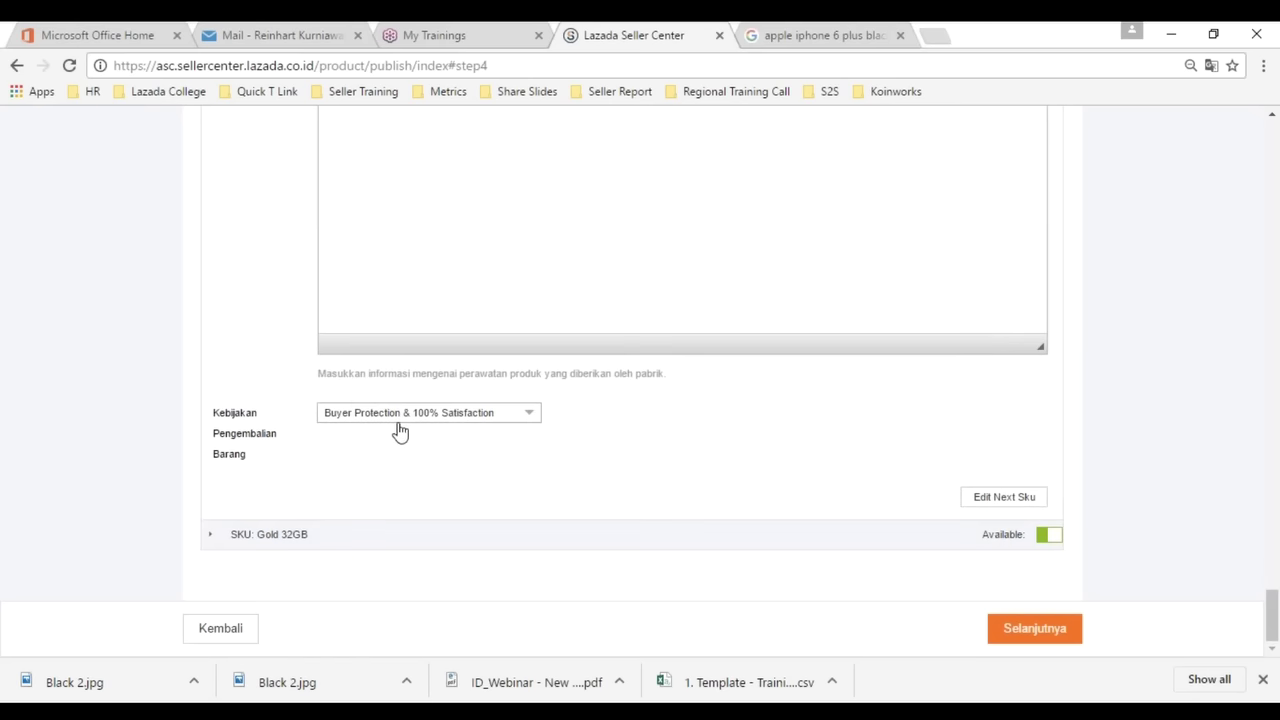
# - Copy the last SKU's information into the Gold 32GB SKU and change its seller SKU to A-123
pyautogui.click(350, 534)
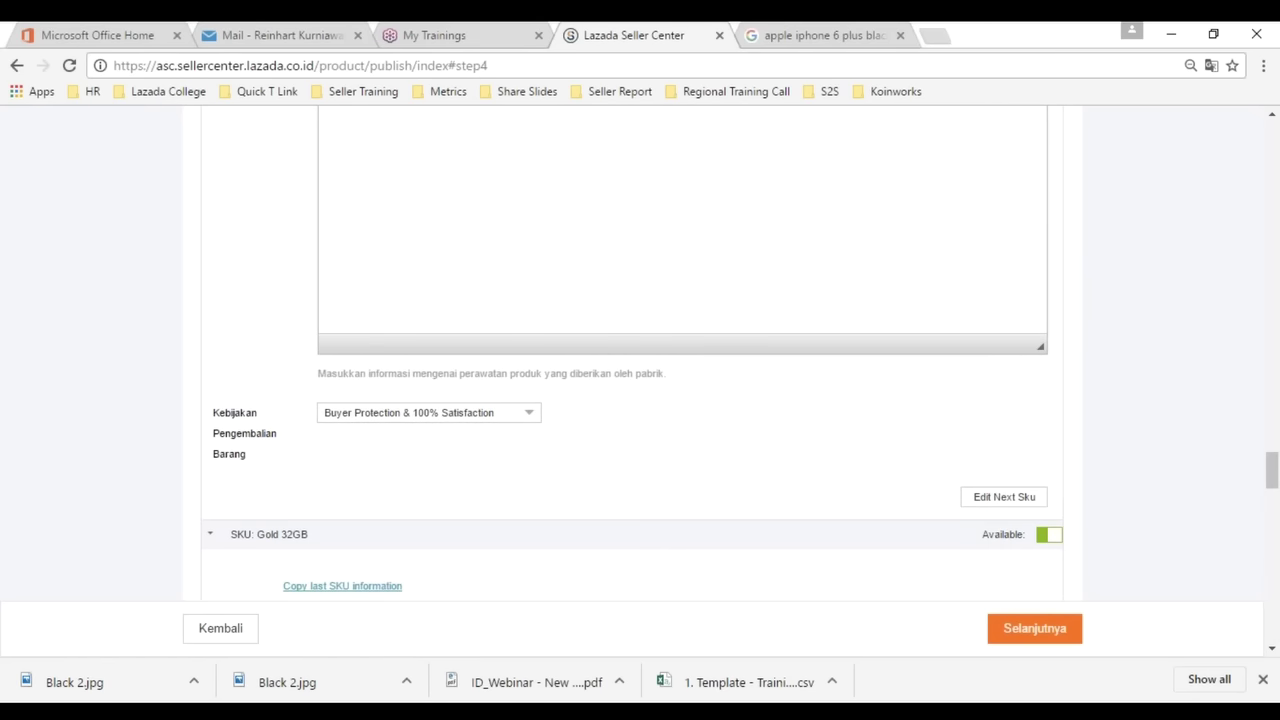
pyautogui.scroll(-2, 366, 520)
pyautogui.click(376, 400)
pyautogui.click(381, 441)
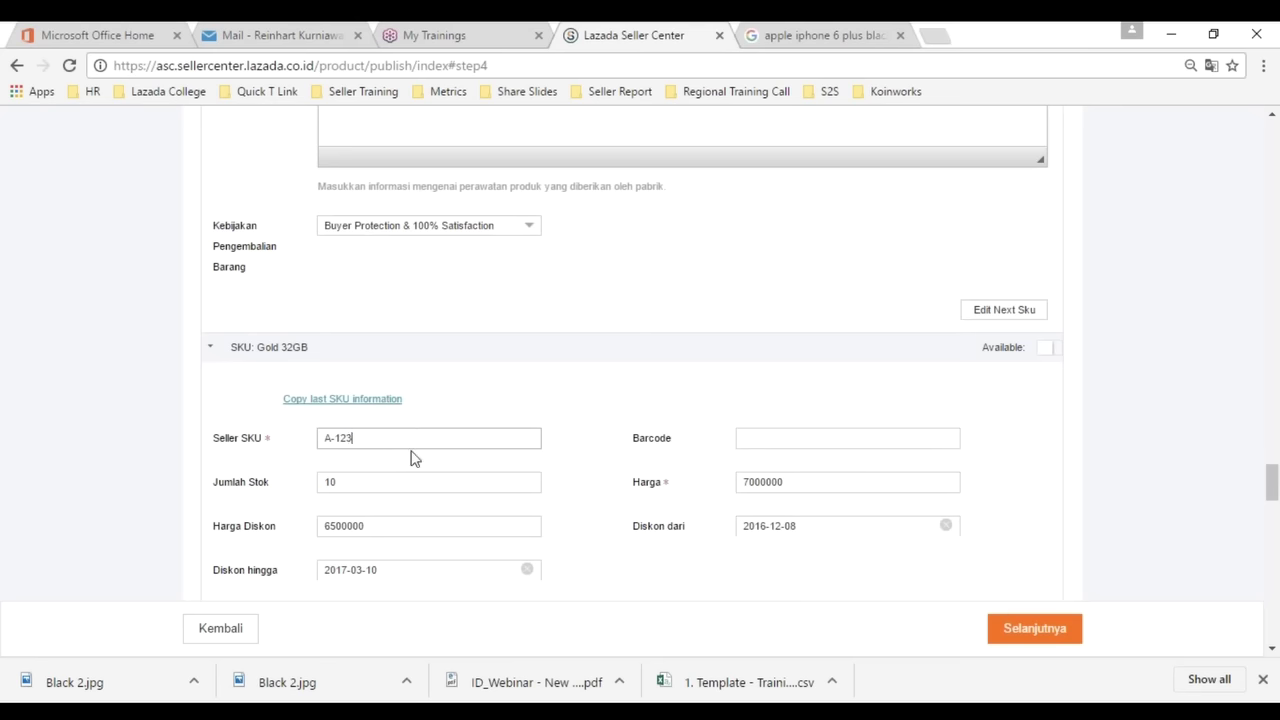
# - Review the Gold 32GB SKU's copied price, stock, bonus, box contents, package dimensions, image and care label fields
pyautogui.scroll(-10, 414, 457)
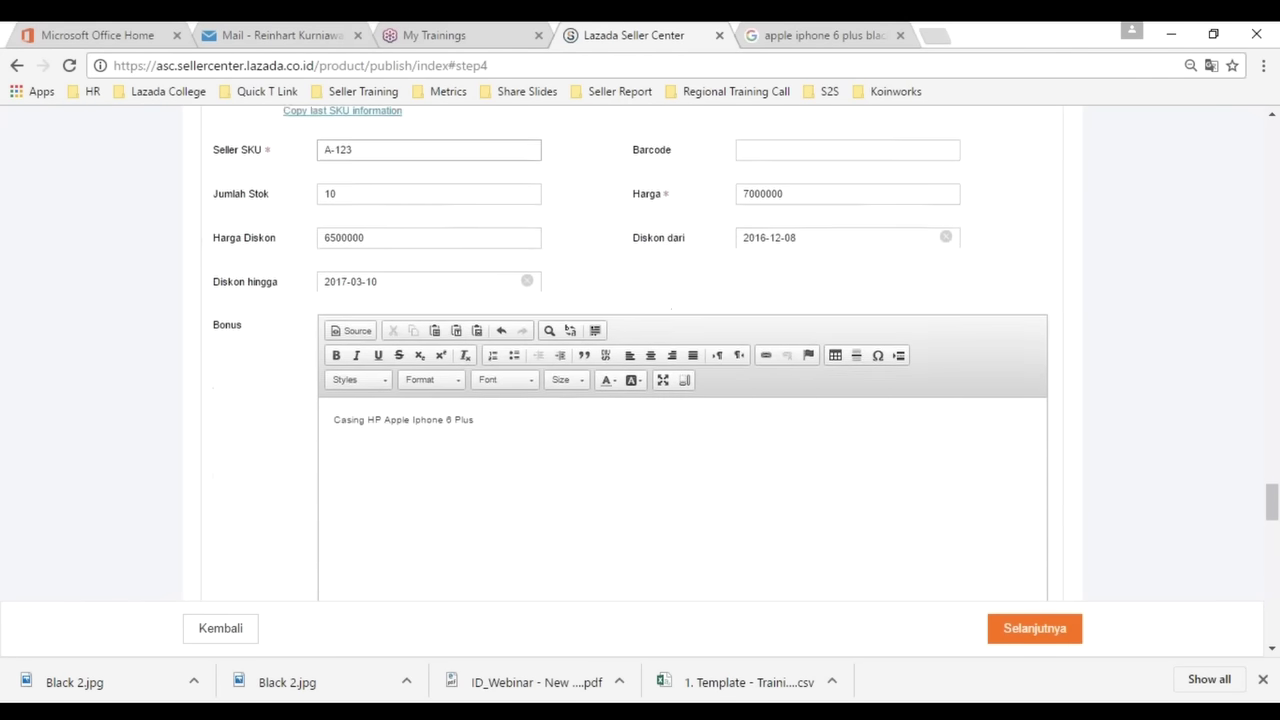
pyautogui.scroll(-7, 408, 351)
pyautogui.moveTo(330, 310)
pyautogui.scroll(9, 337, 531)
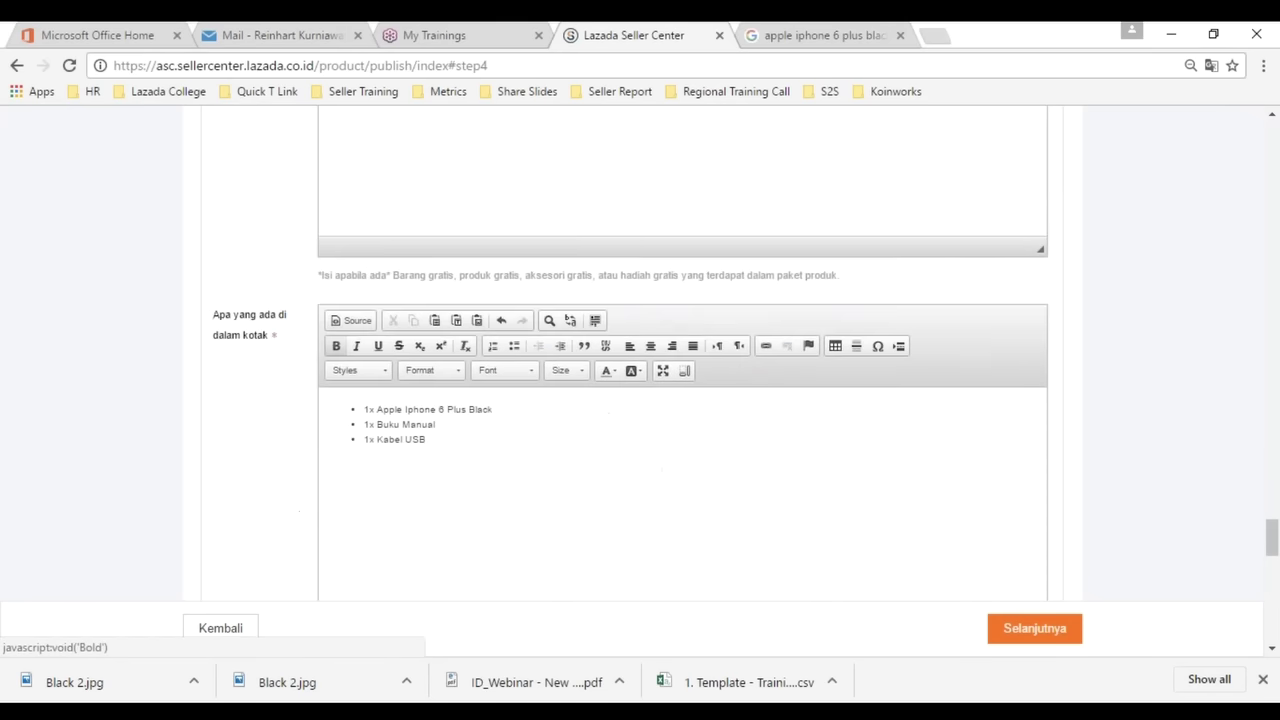
pyautogui.scroll(4, 337, 531)
pyautogui.scroll(2, 392, 356)
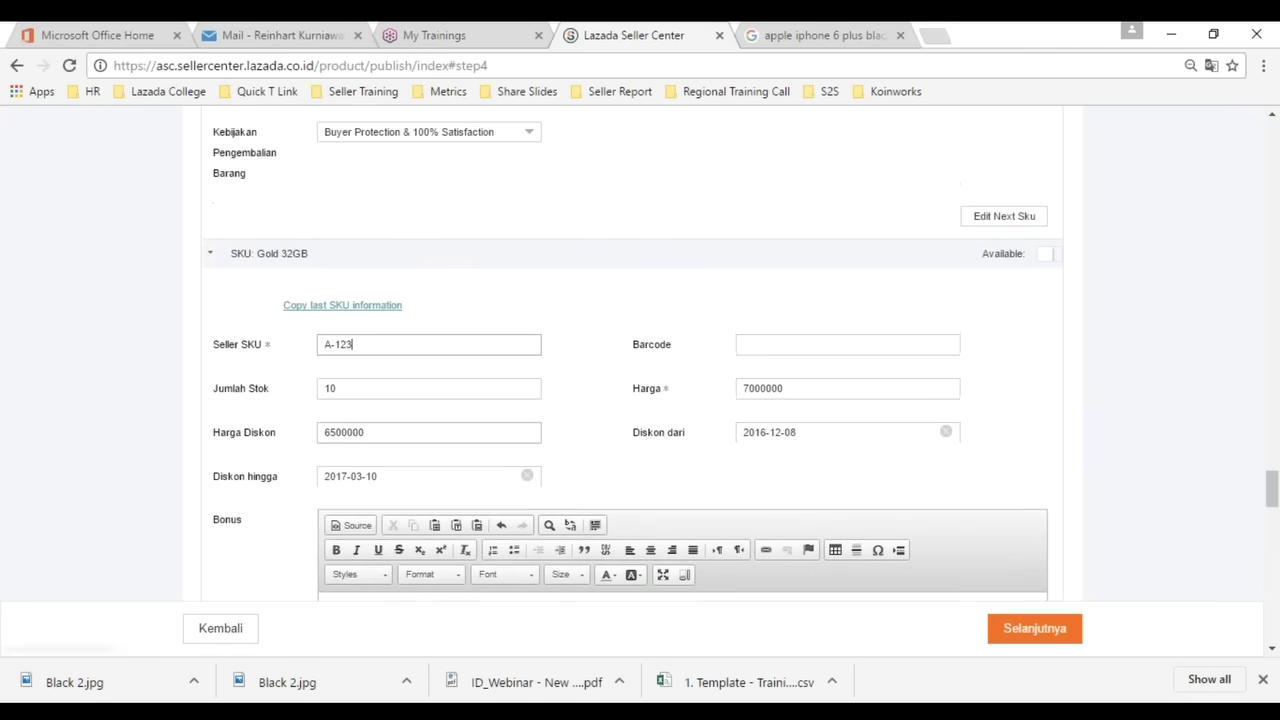
pyautogui.scroll(-4, 363, 388)
pyautogui.scroll(-10, 363, 388)
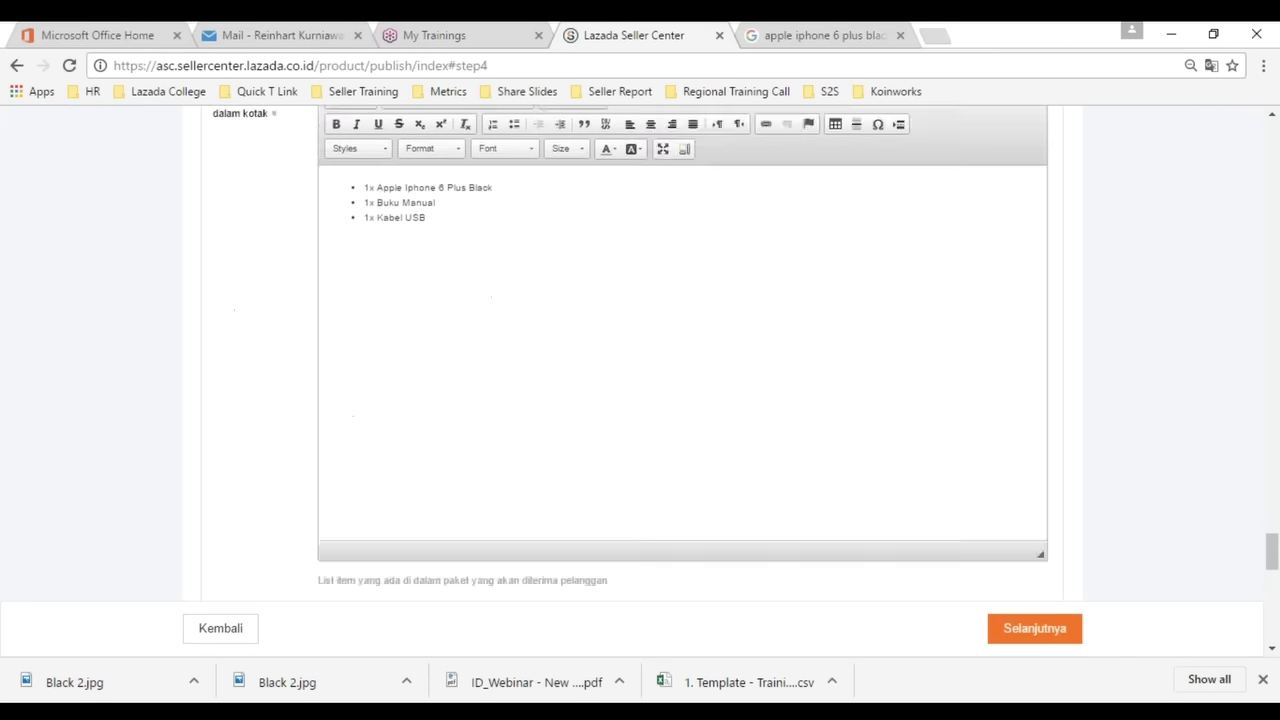
pyautogui.moveTo(347, 487)
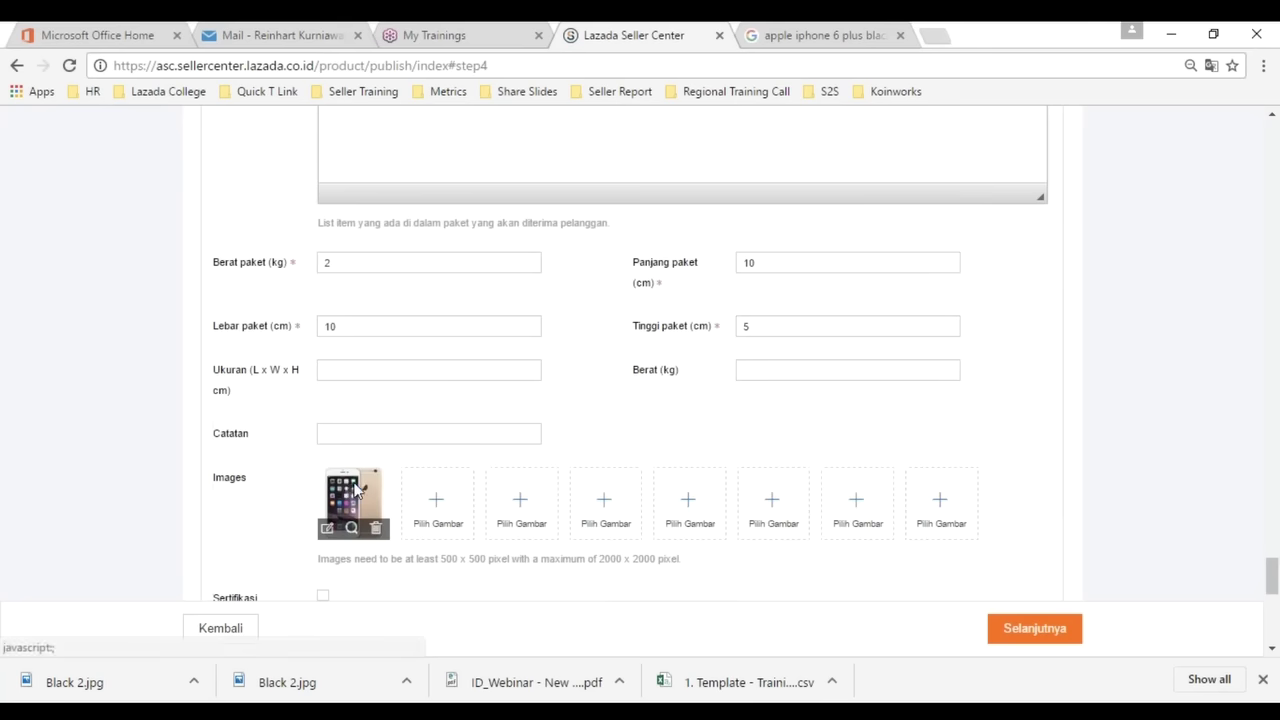
pyautogui.scroll(-8, 355, 487)
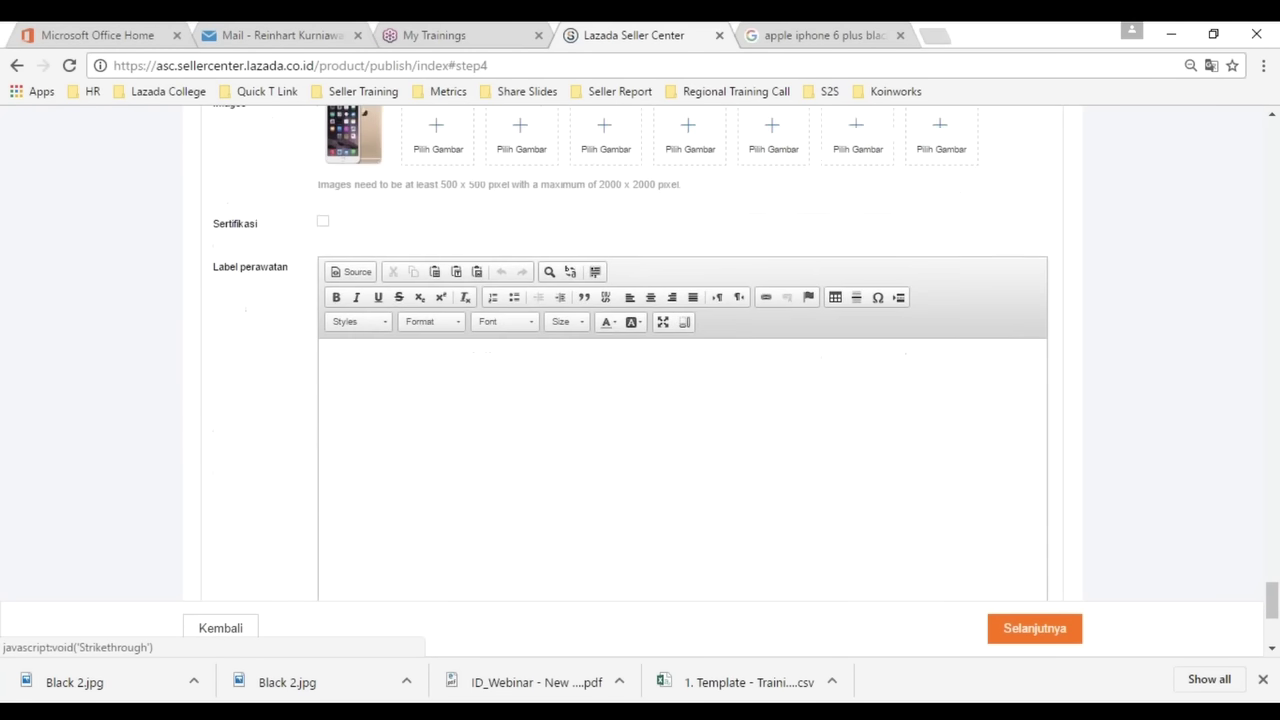
pyautogui.scroll(10, 430, 475)
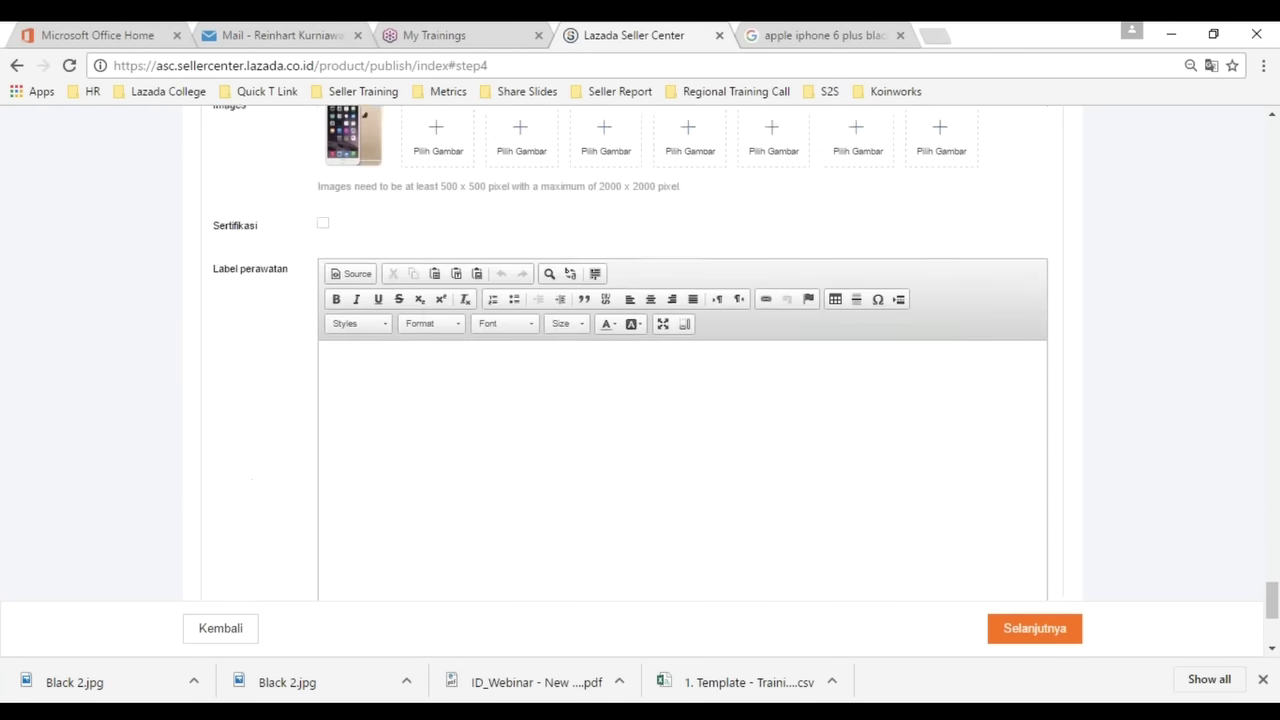
pyautogui.scroll(-10, 640, 380)
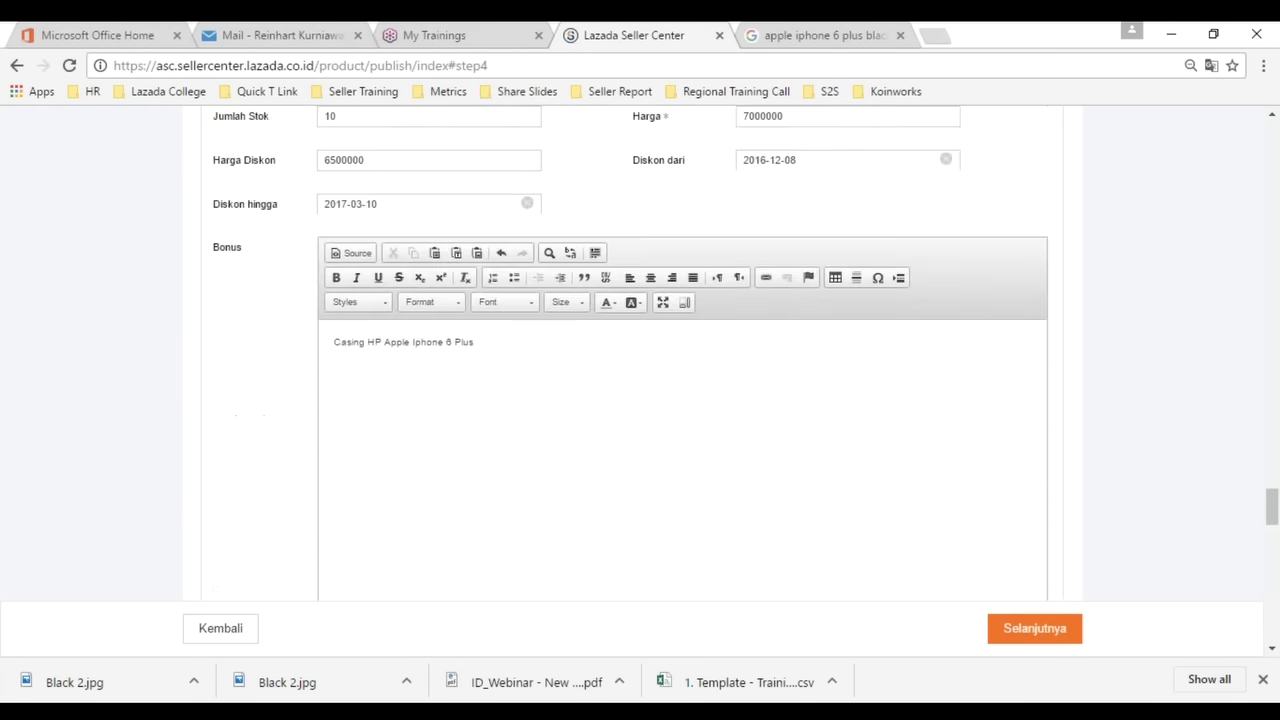
# - Mark the Black 32GB, Gold 64GB and Gold 32GB SKUs as available and submit the product
pyautogui.click(286, 487)
pyautogui.scroll(6, 337, 460)
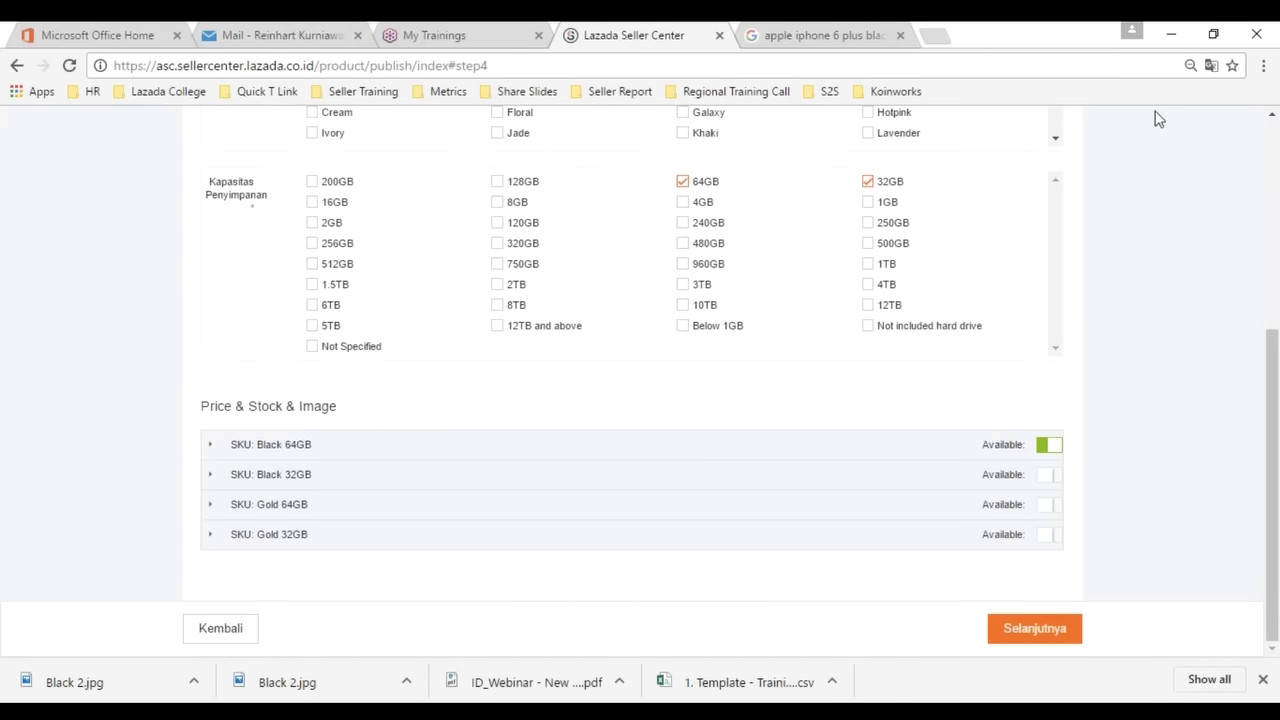
pyautogui.click(1055, 505)
pyautogui.click(1056, 535)
pyautogui.click(1043, 642)
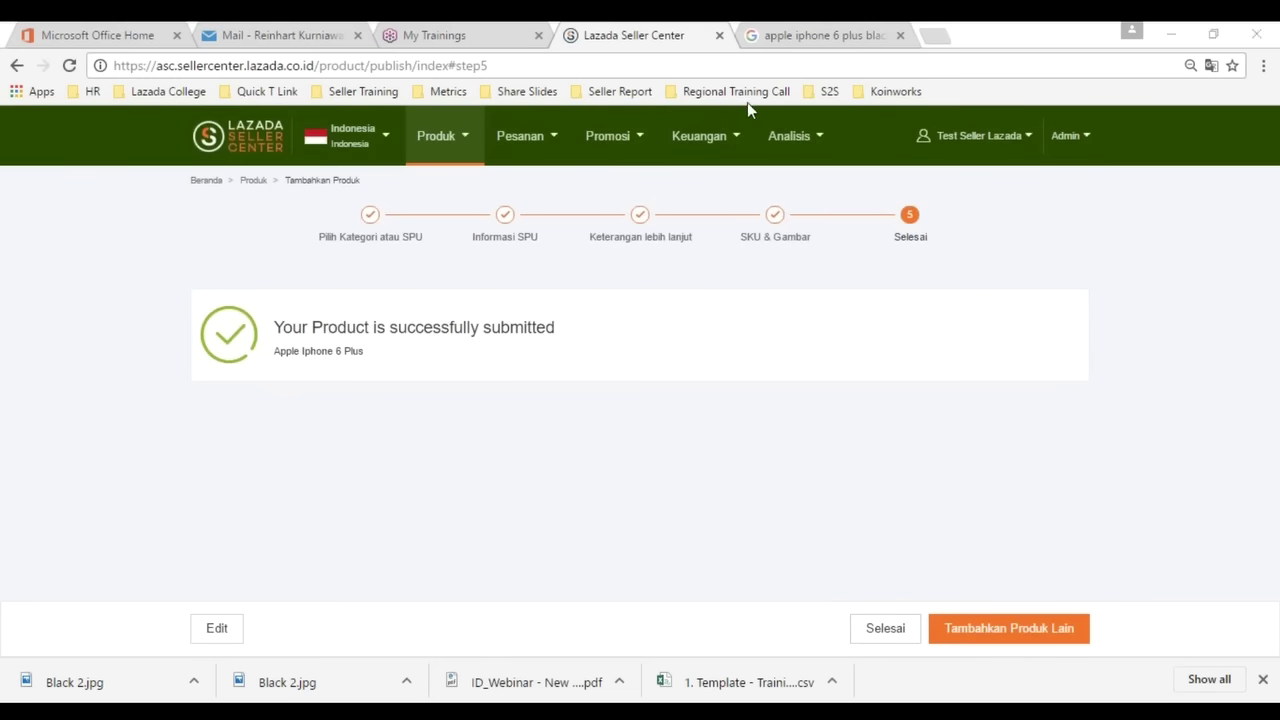
# - Open the product management list and check the Apple Iphone 6 Plus SKUs' picture previews, prices and visibility marks
pyautogui.click(456, 142)
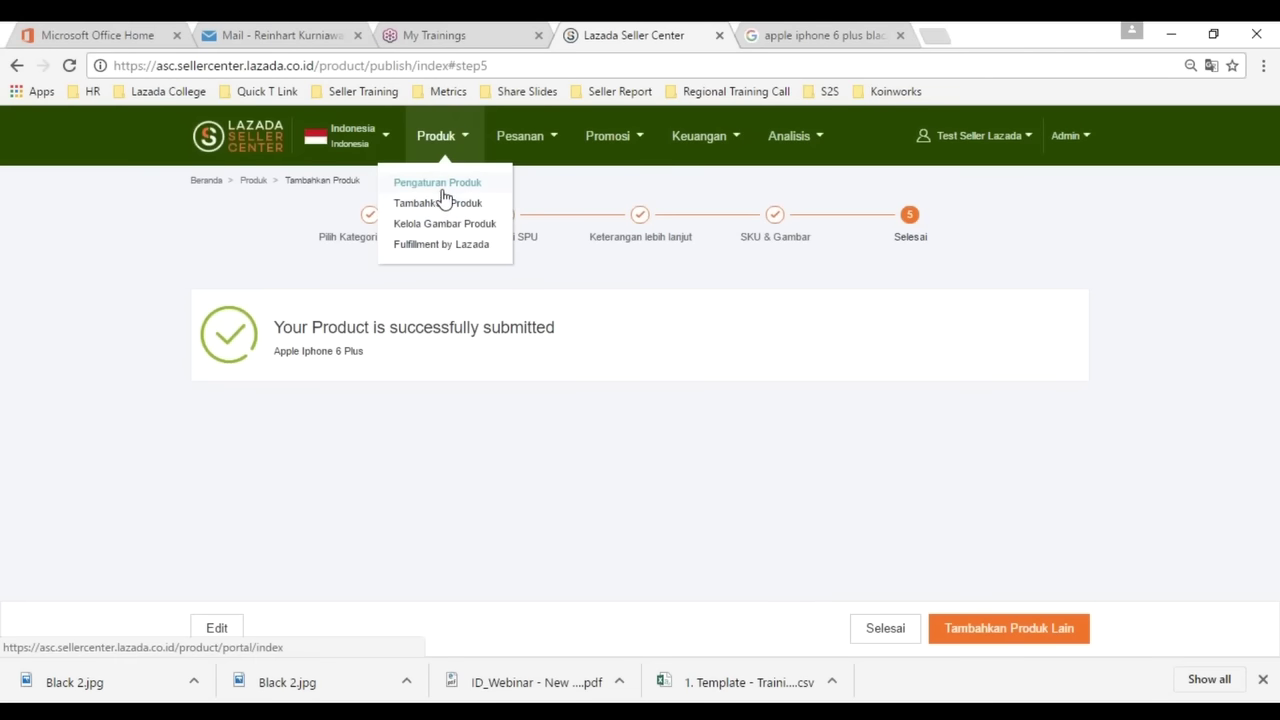
pyautogui.click(438, 184)
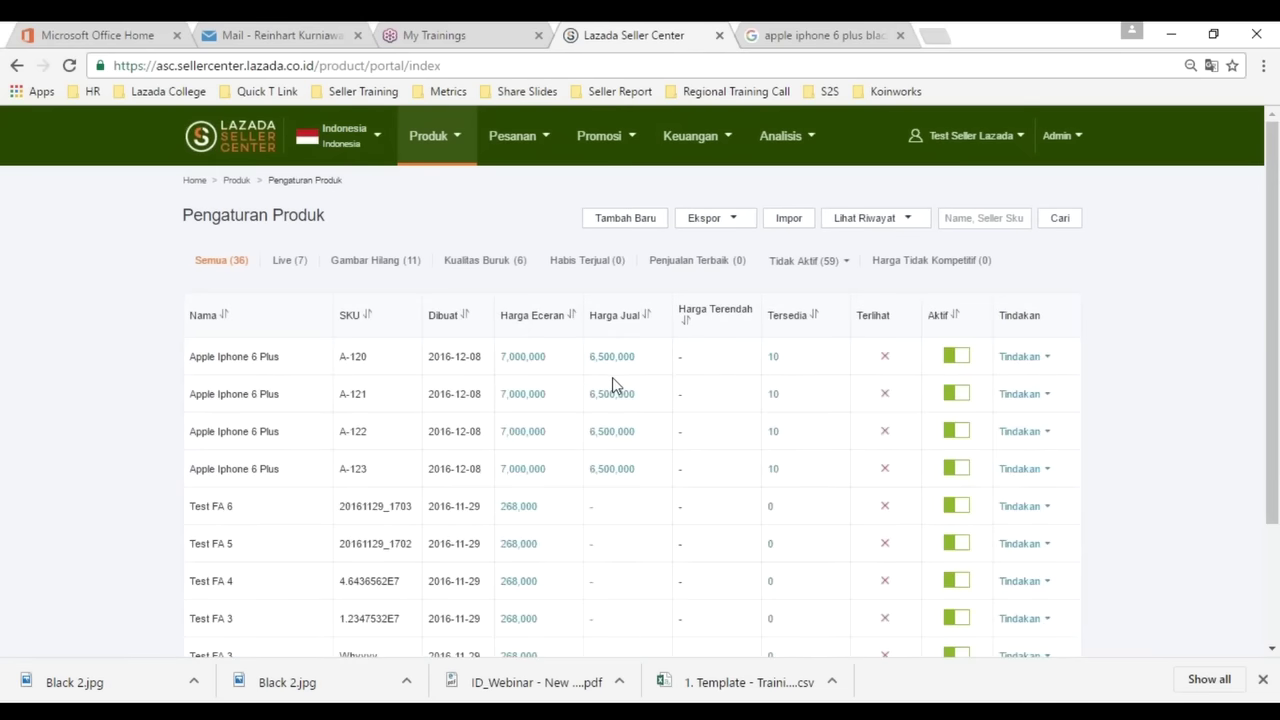
pyautogui.moveTo(265, 358)
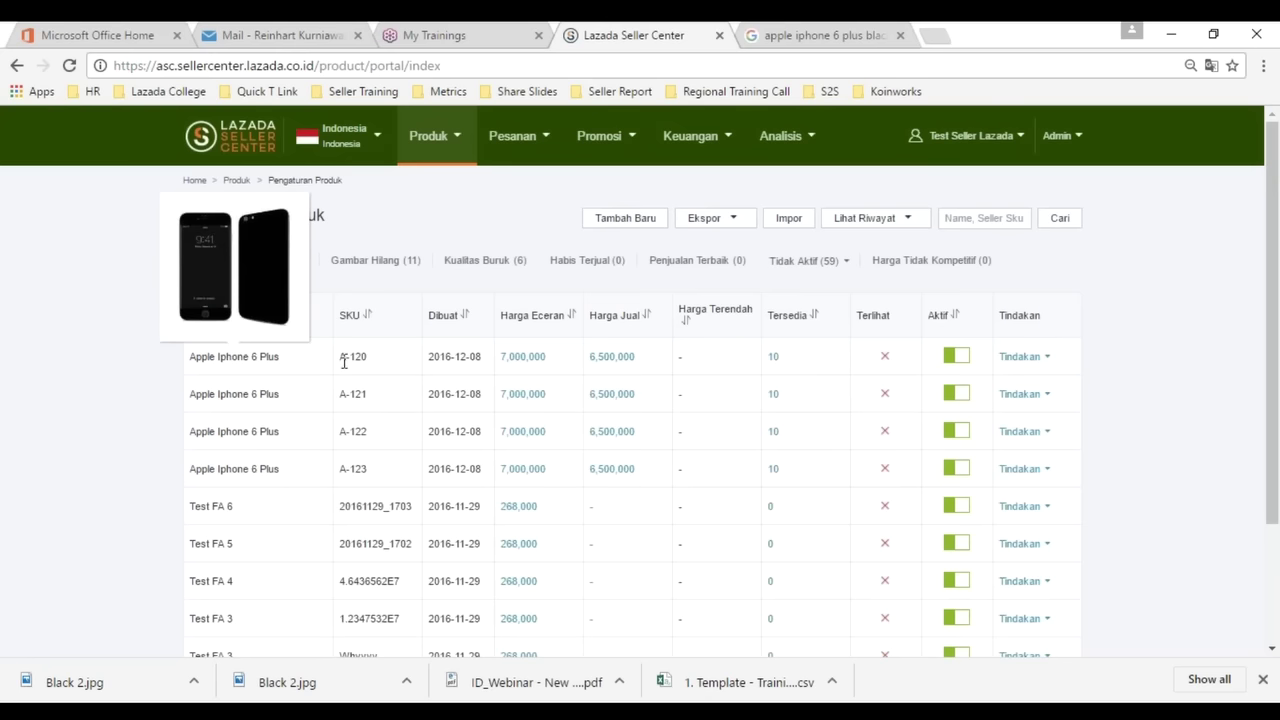
pyautogui.moveTo(251, 398)
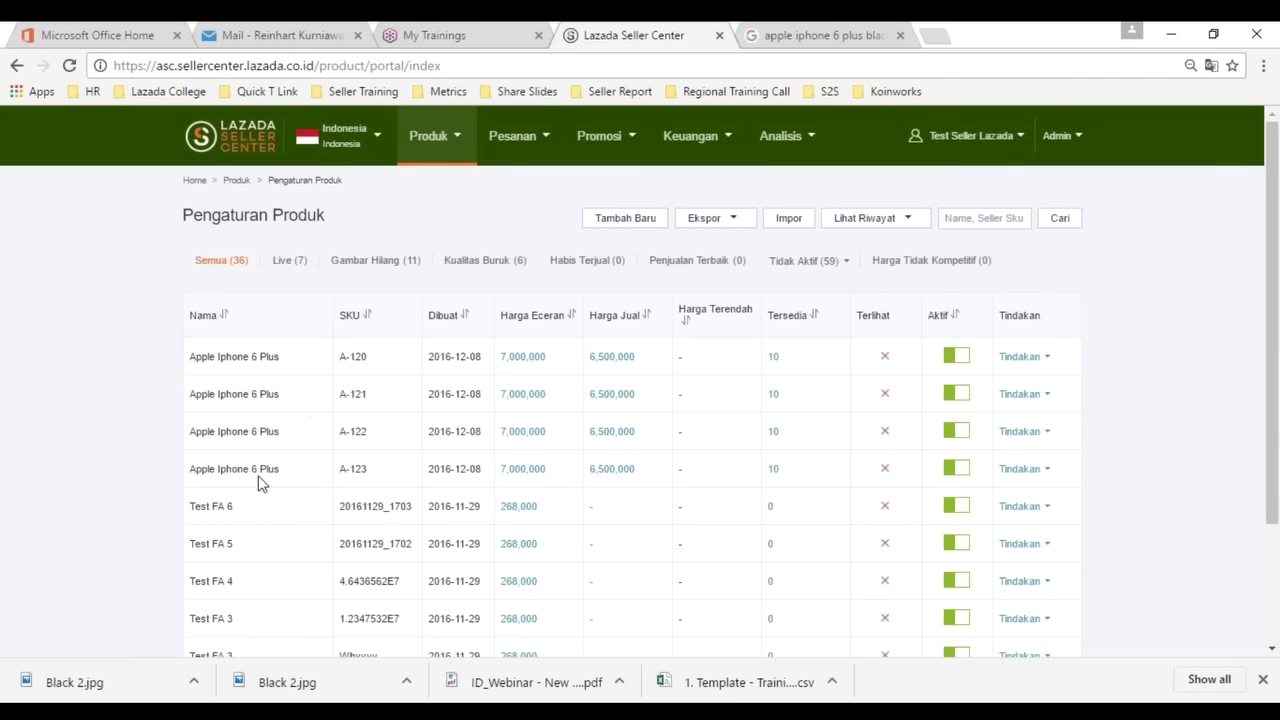
pyautogui.moveTo(262, 468)
pyautogui.moveTo(657, 443)
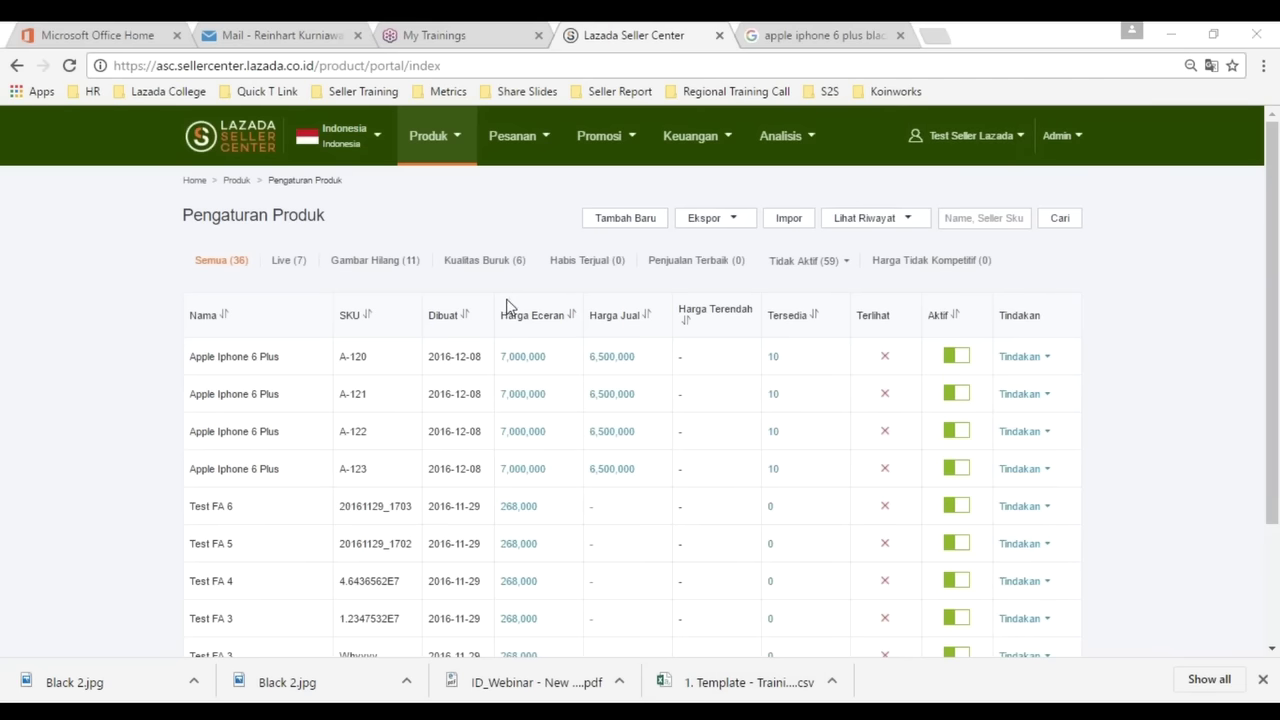
pyautogui.moveTo(885, 361)
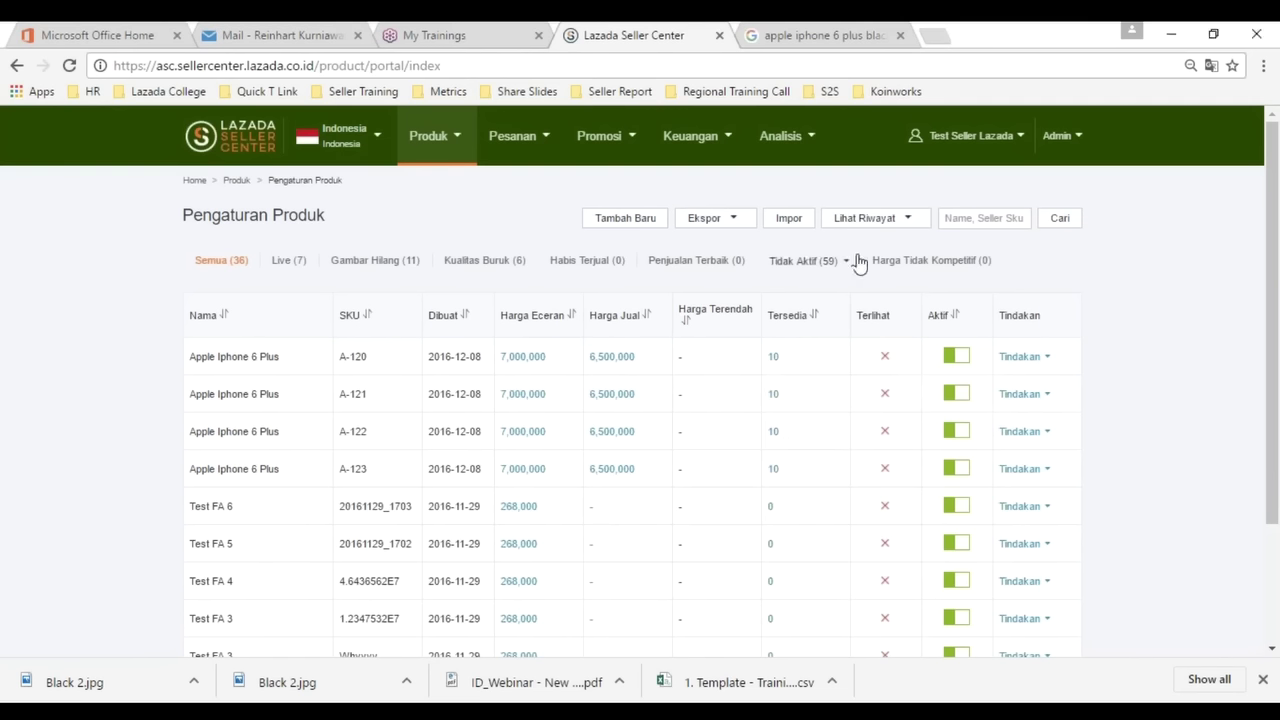
# - Show the poor-quality products (Kualitas Buruk) and look through their rejection reasons and quality control comments
pyautogui.click(472, 265)
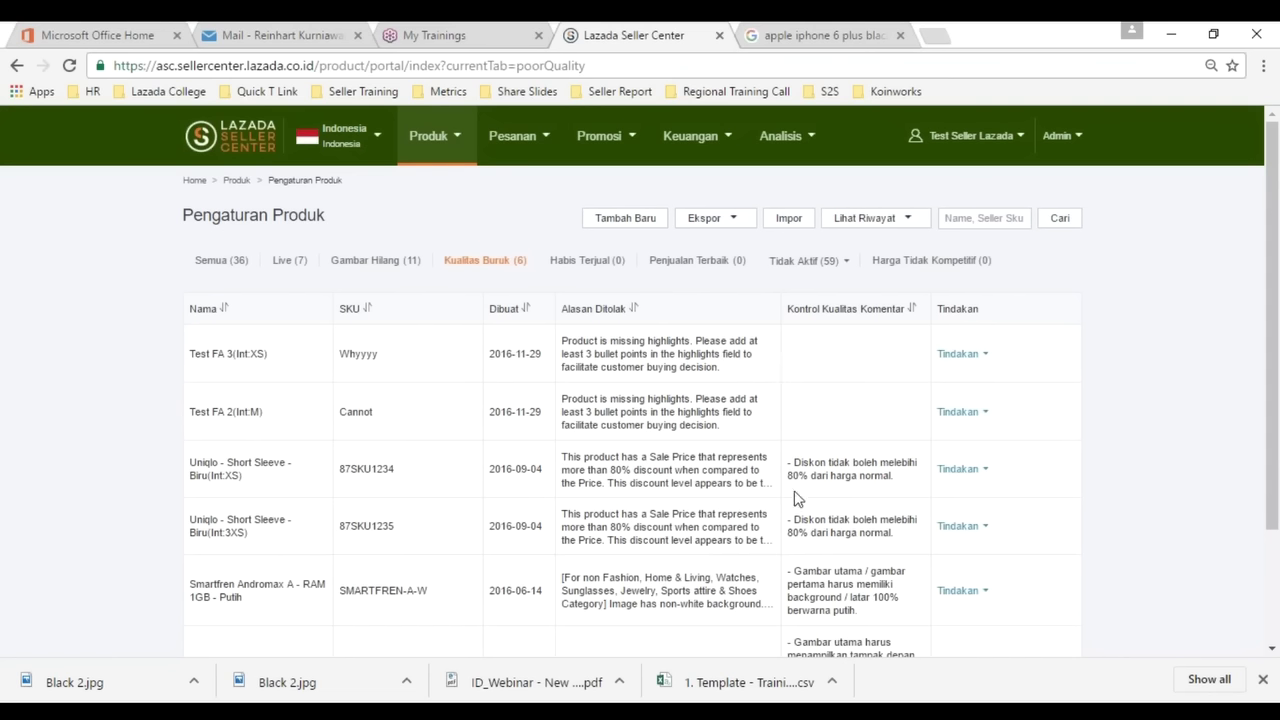
pyautogui.scroll(-3, 770, 481)
pyautogui.scroll(3, 770, 481)
# - Show the inactive products with pending quality approval (Kualitas Persetujuan Tertunda), and the live products to check their visibility marks
pyautogui.click(803, 263)
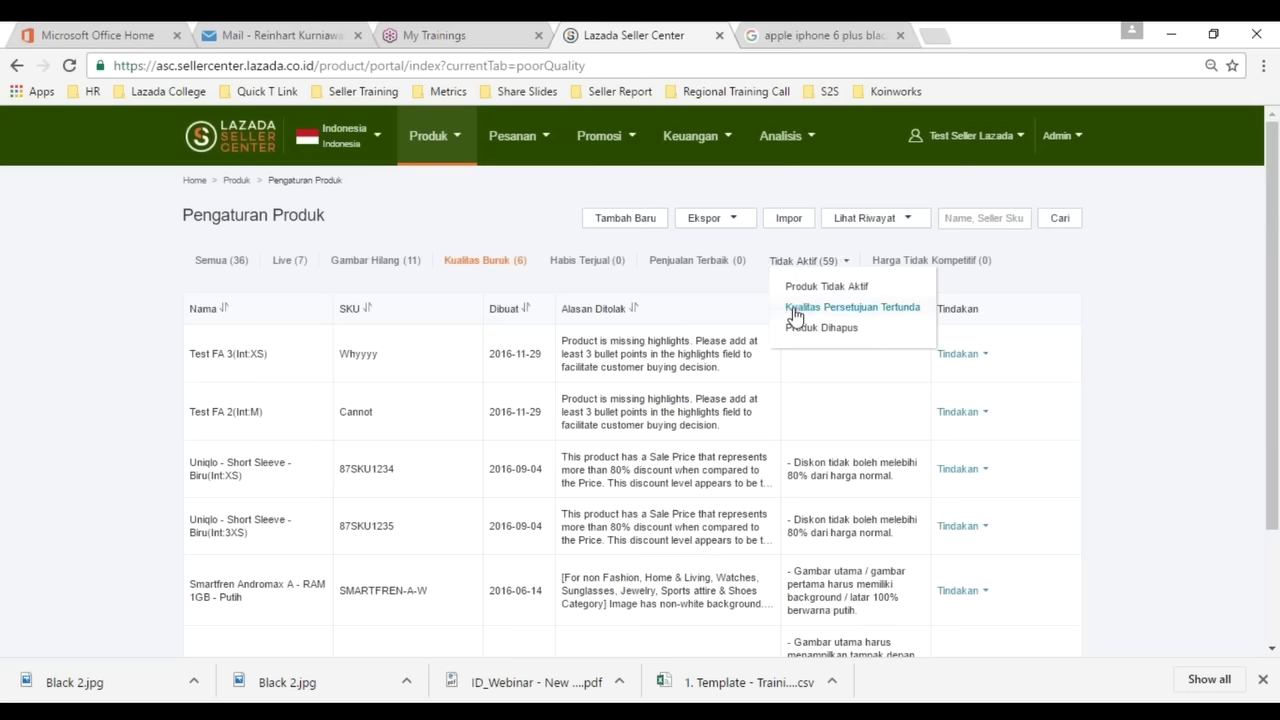
pyautogui.click(812, 310)
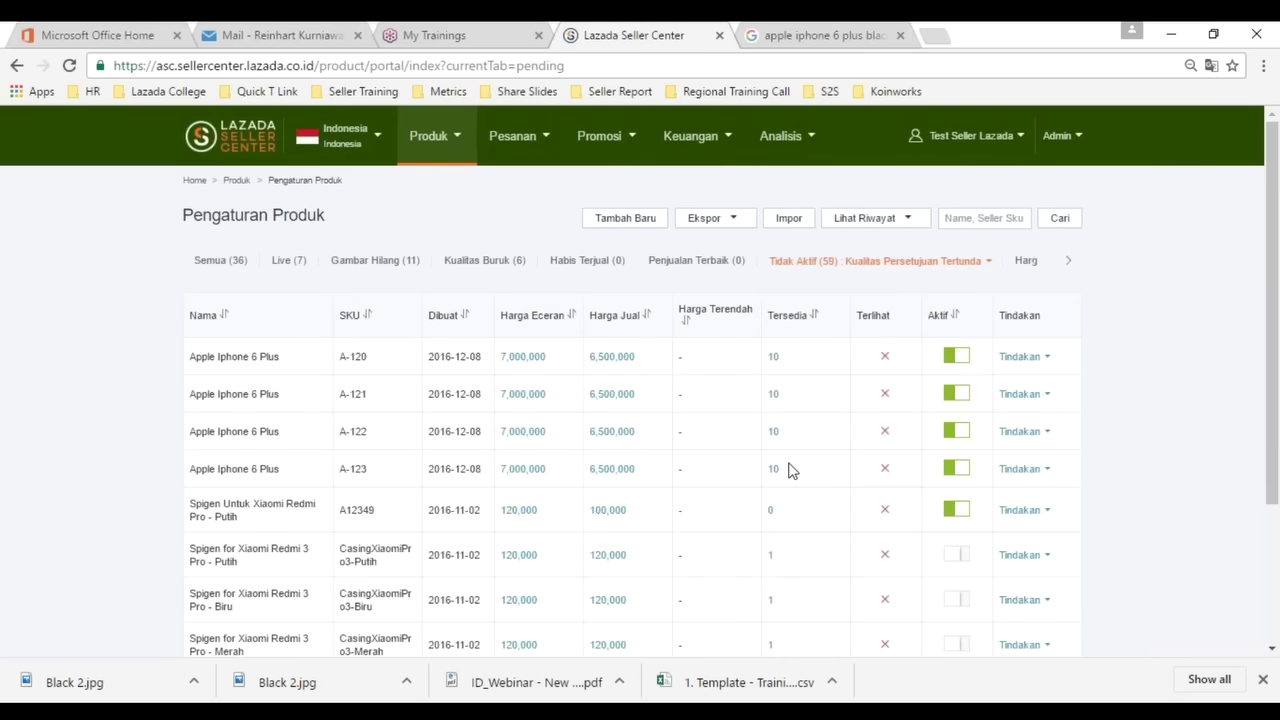
pyautogui.moveTo(282, 343)
pyautogui.click(283, 266)
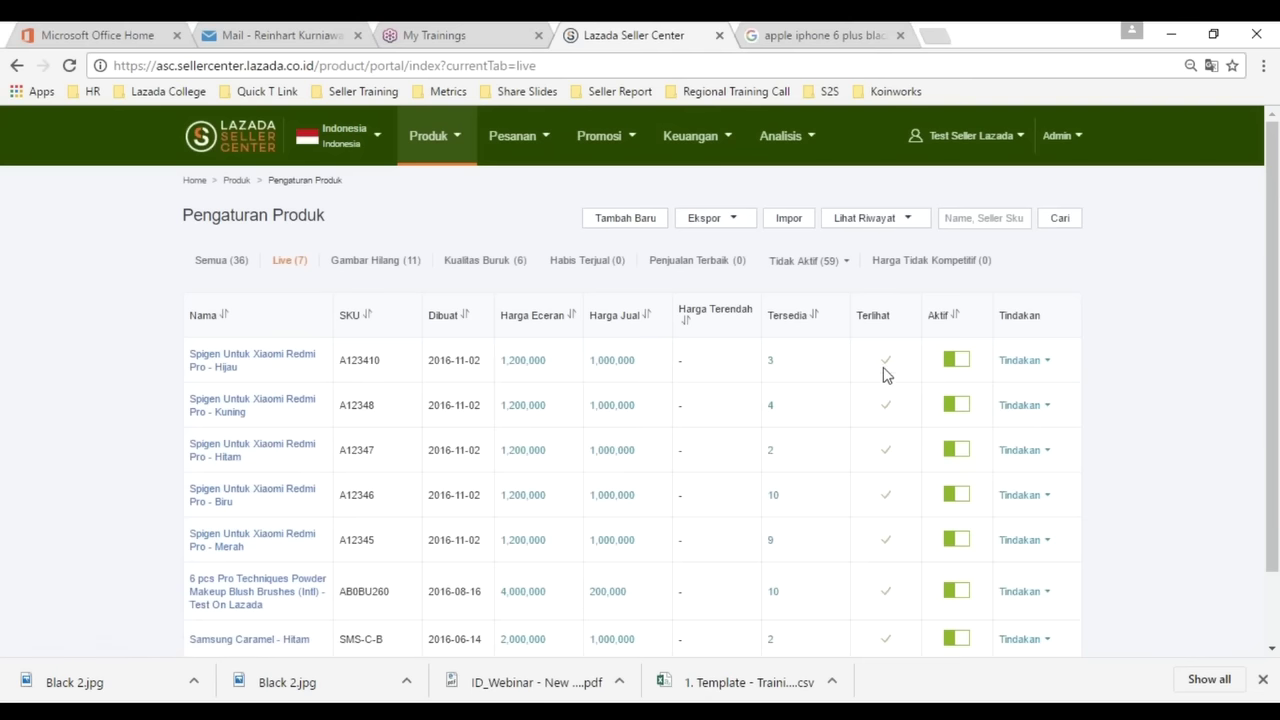
pyautogui.moveTo(886, 375)
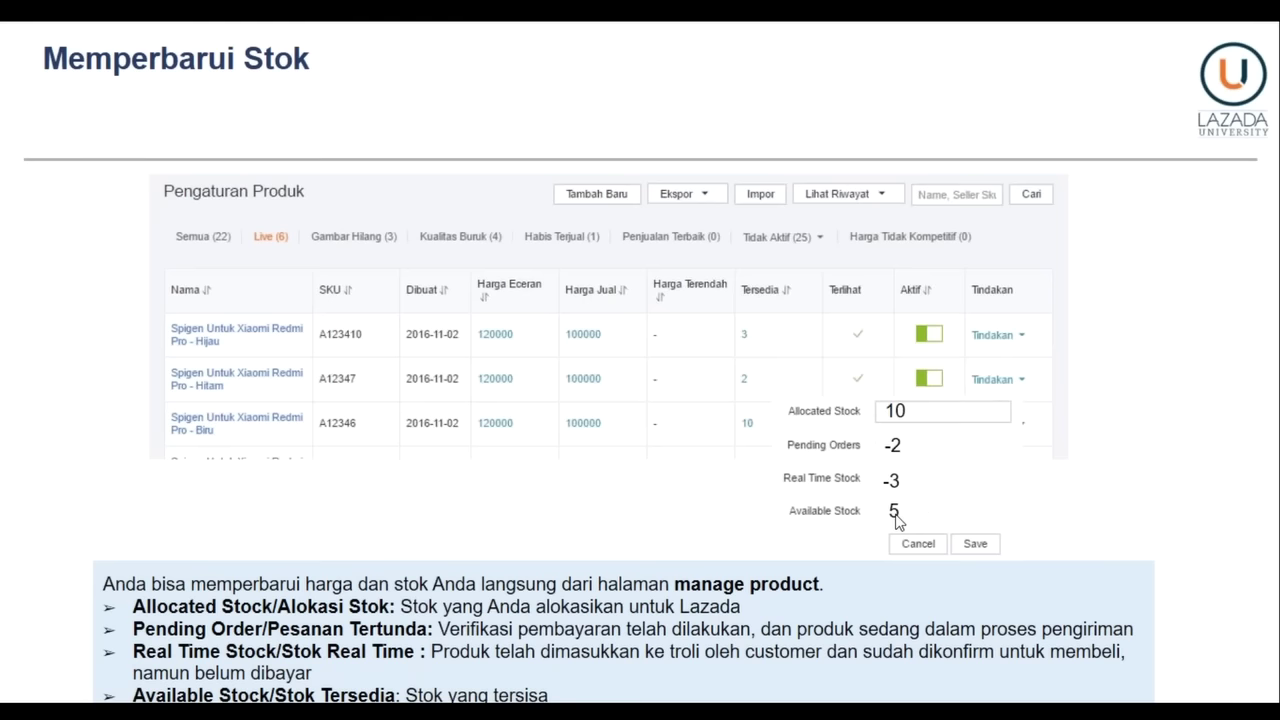
pyautogui.press('Right')
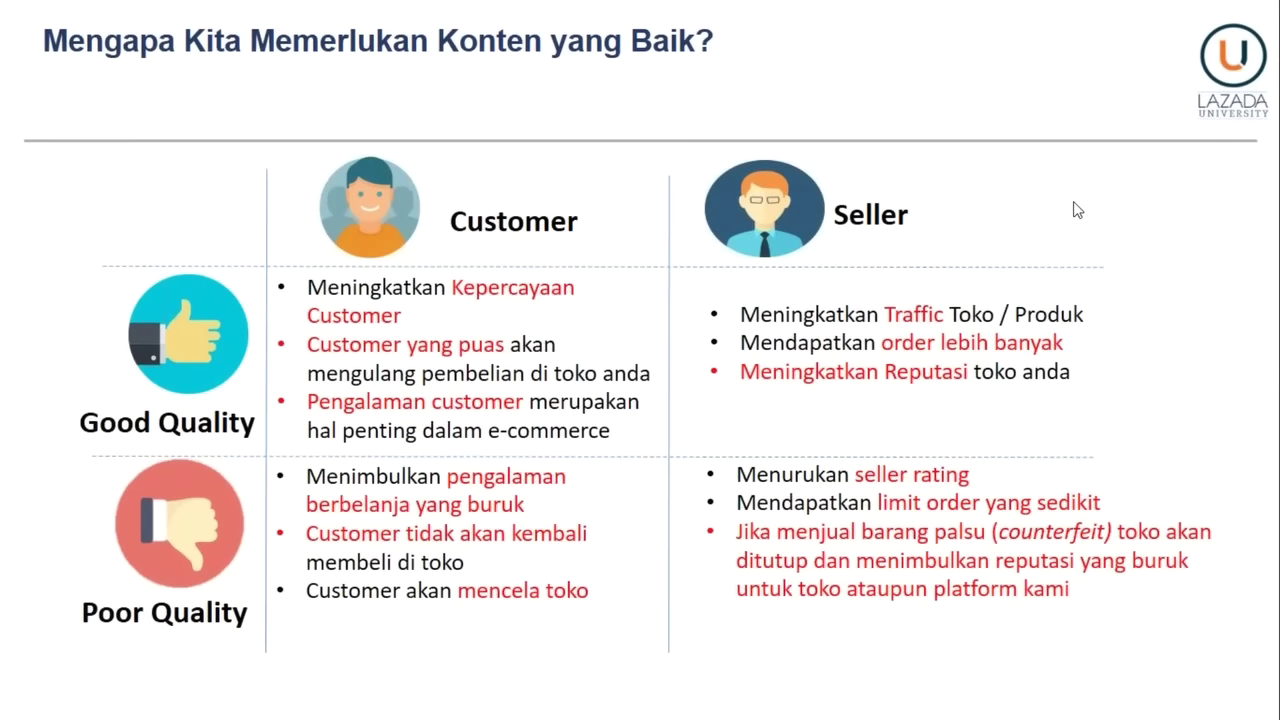